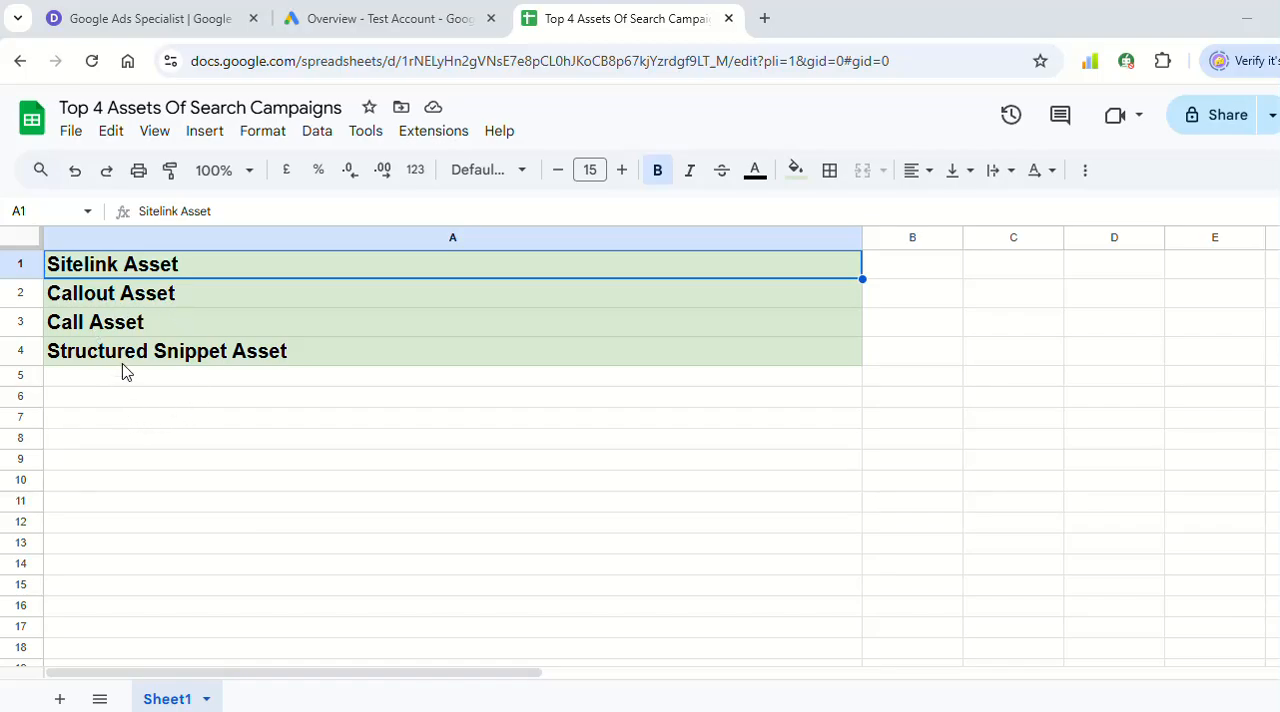
- Switch to Google Ads and open the Assets page of the Google ADs Services campaign
click(335, 20)
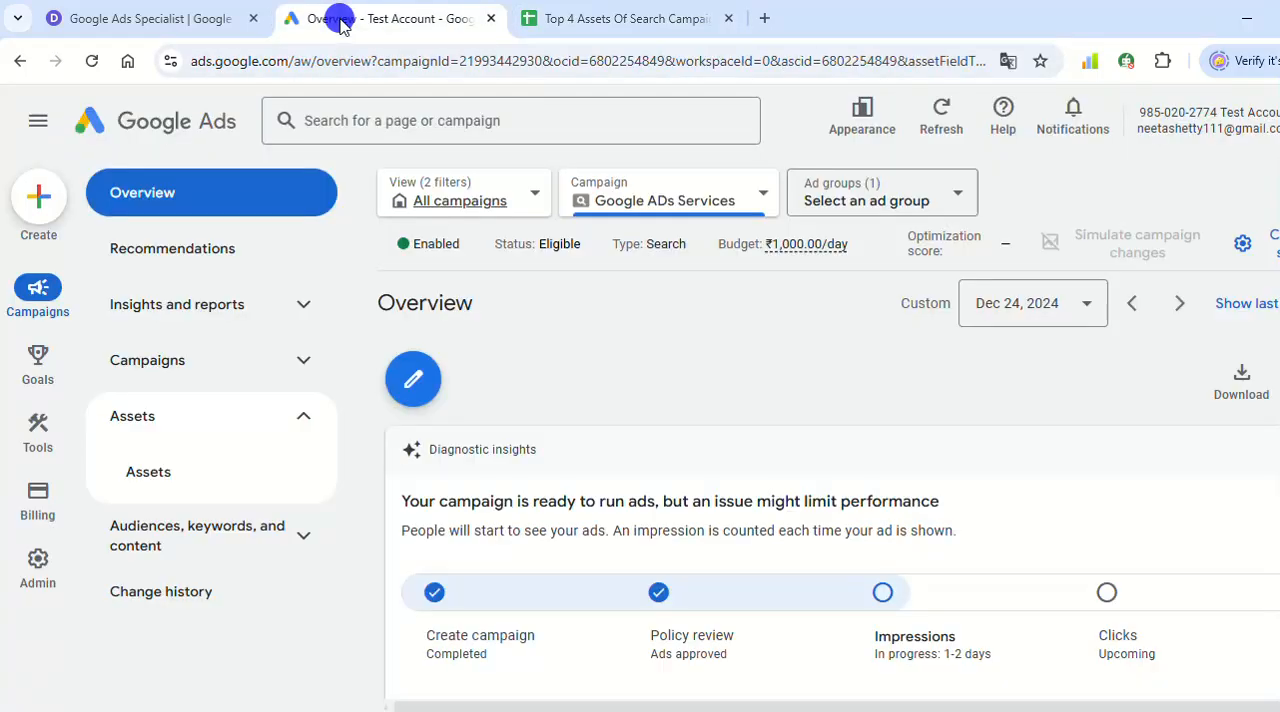
click(195, 376)
click(172, 410)
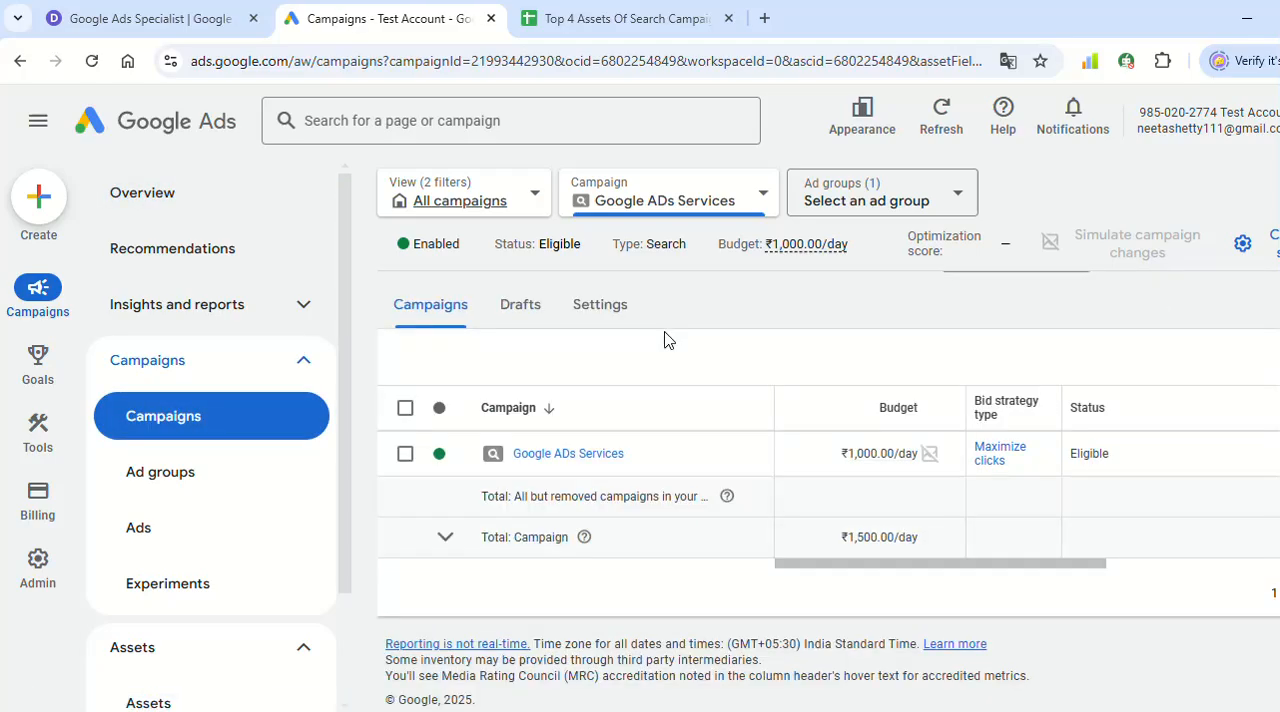
click(554, 468)
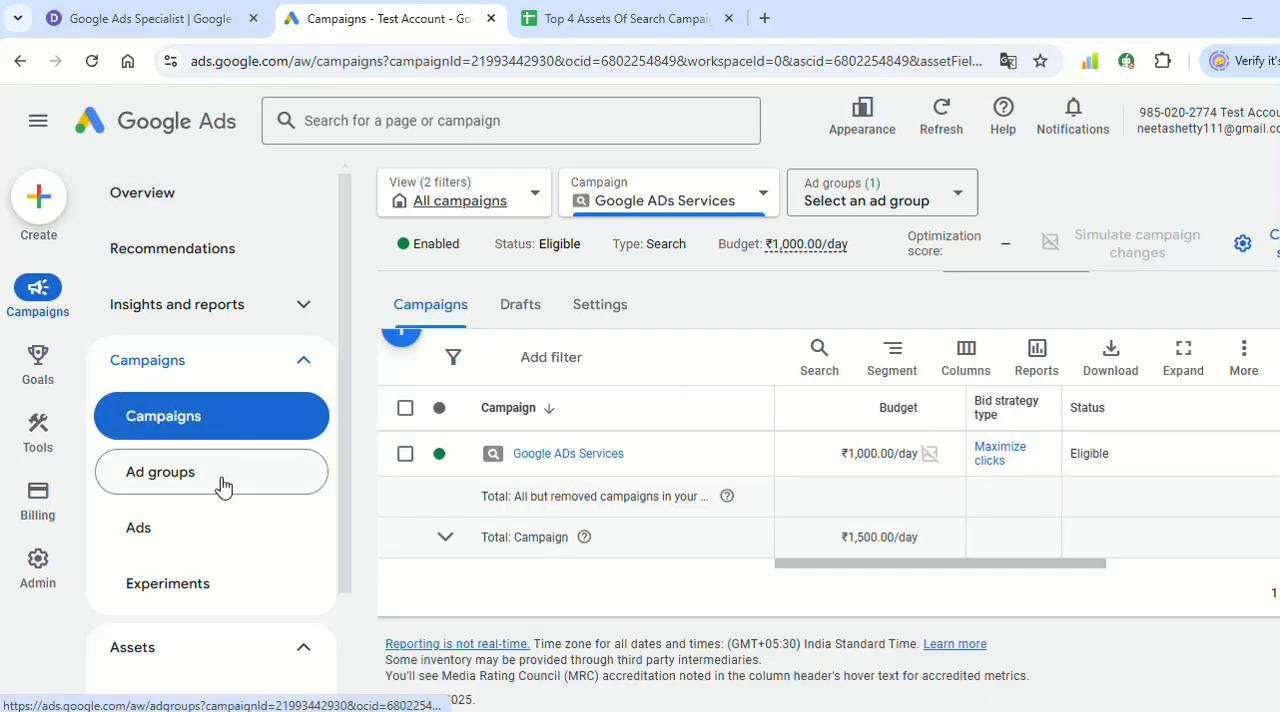
click(561, 449)
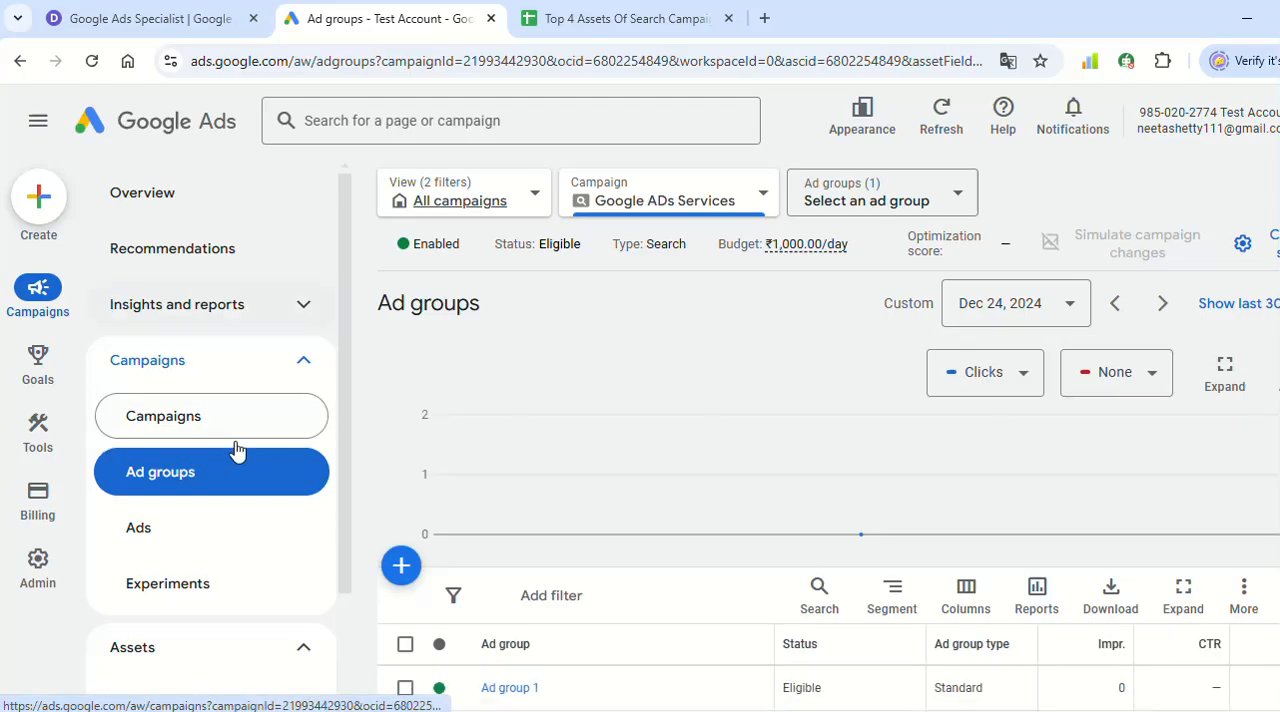
scroll(230, 460, down, 1)
click(170, 578)
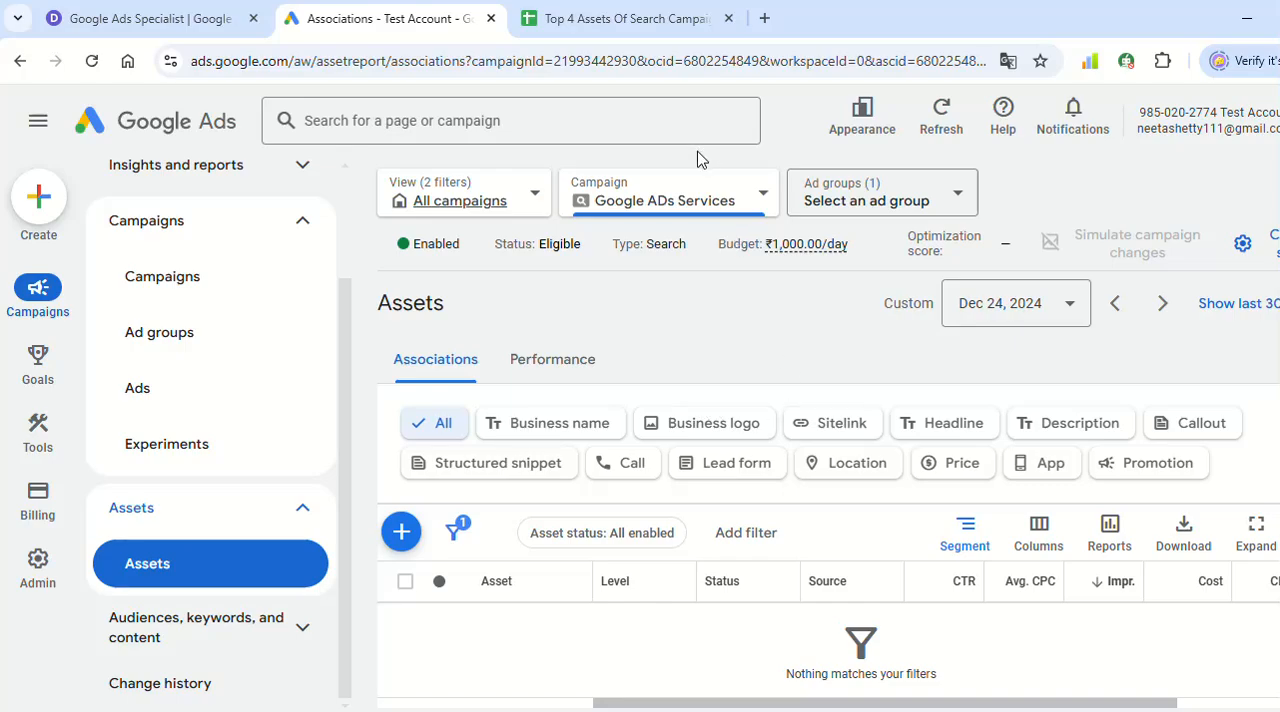
- Filter the campaign's asset associations to Sitelink and start adding a new sitelink
click(578, 15)
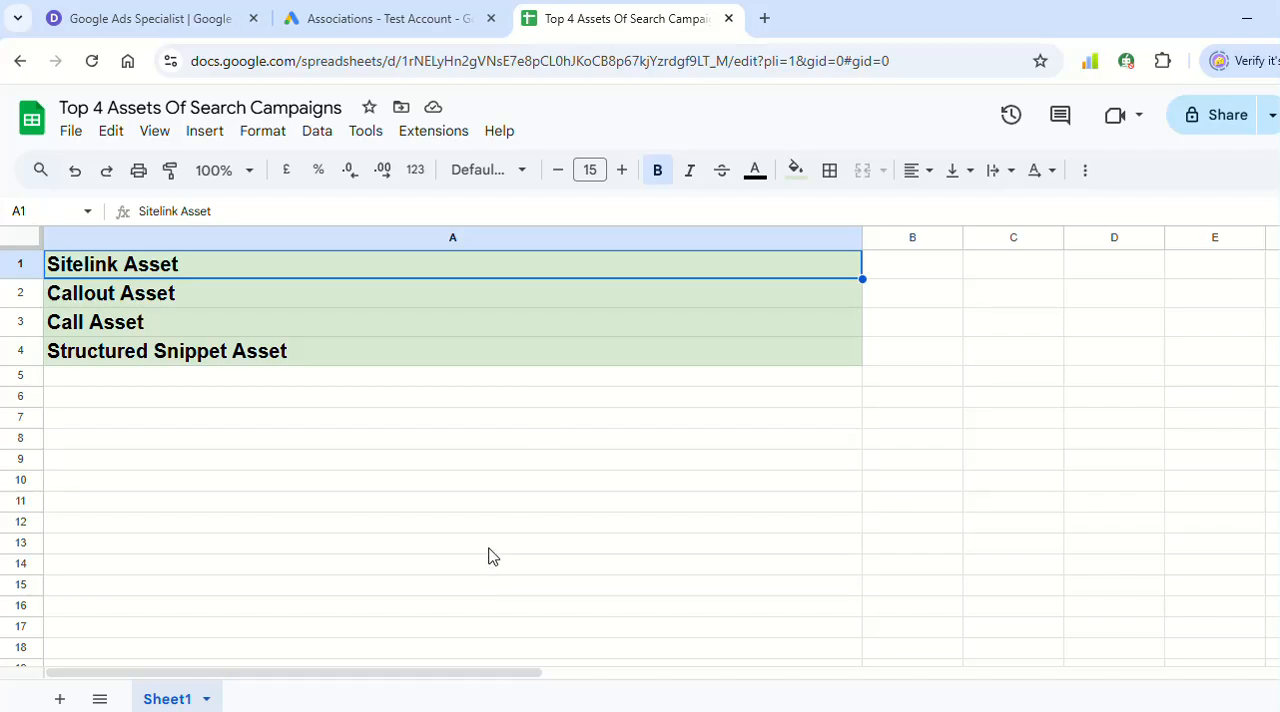
click(397, 14)
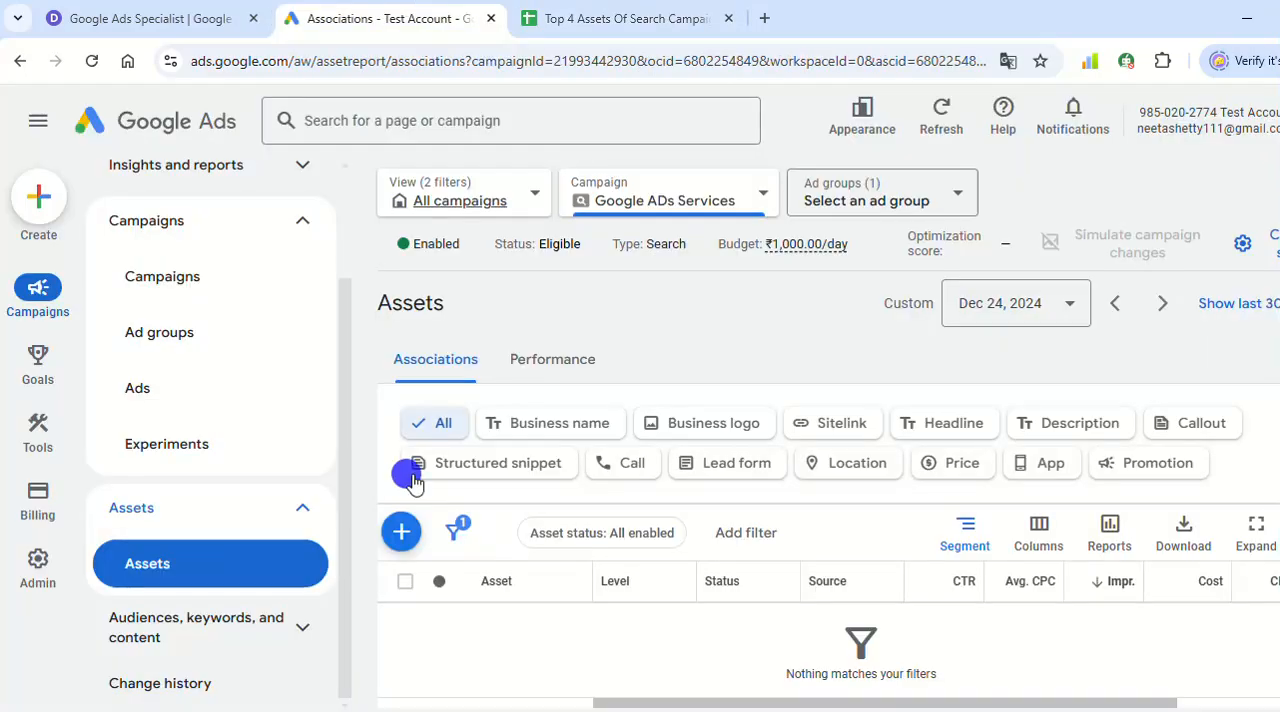
click(864, 432)
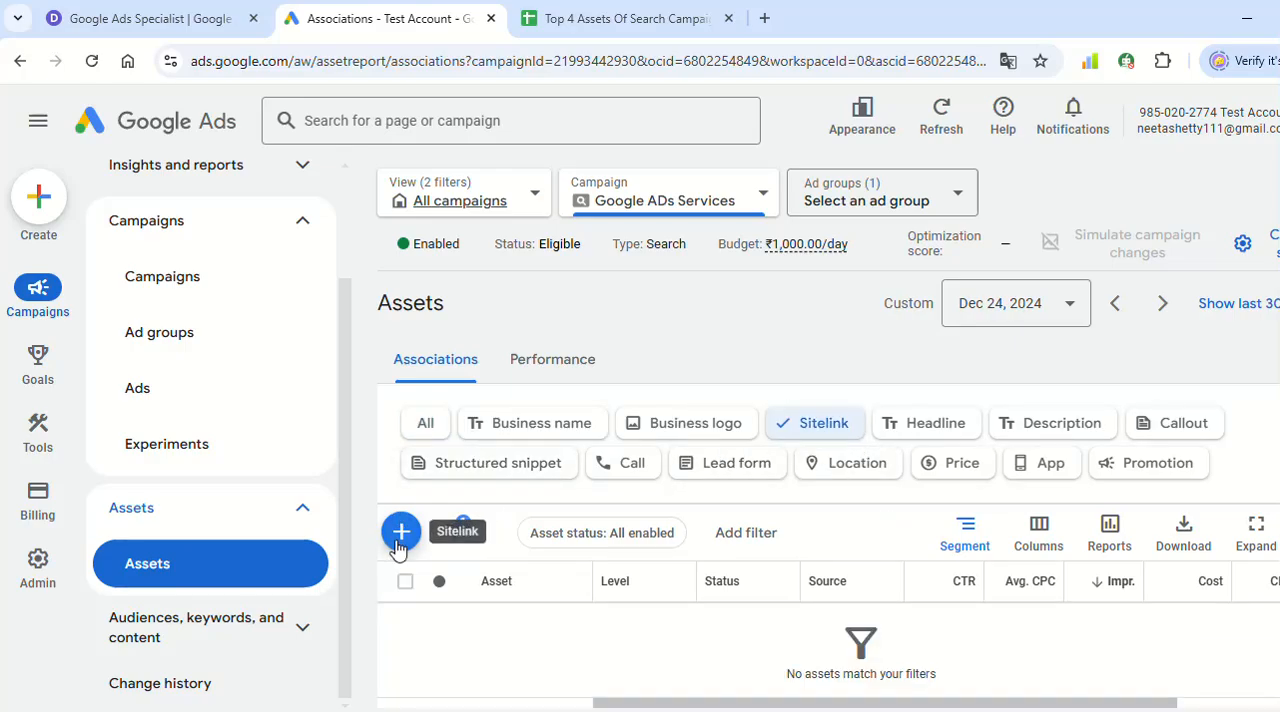
click(398, 546)
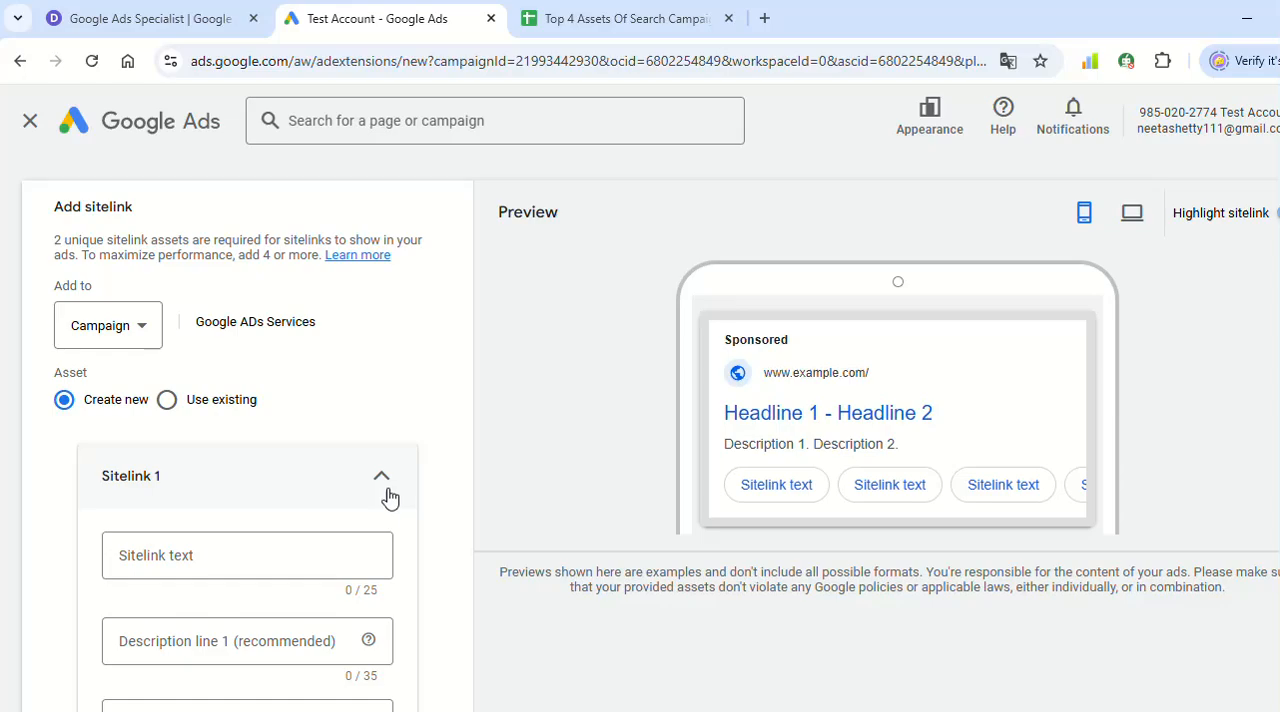
- Open the HireAdGuru website's home page, examine its navigation menu for sitelink pages, and review the fields of the Sitelink 1 form
click(138, 8)
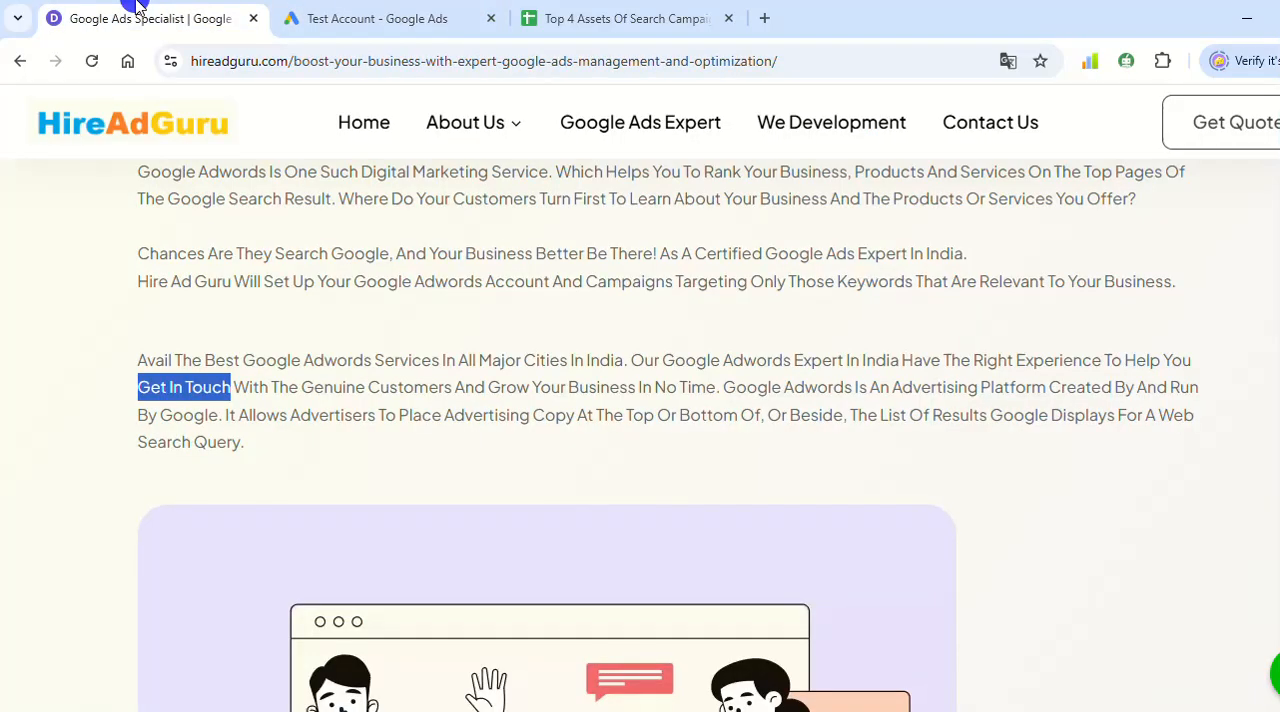
click(410, 385)
scroll(480, 500, up, 3)
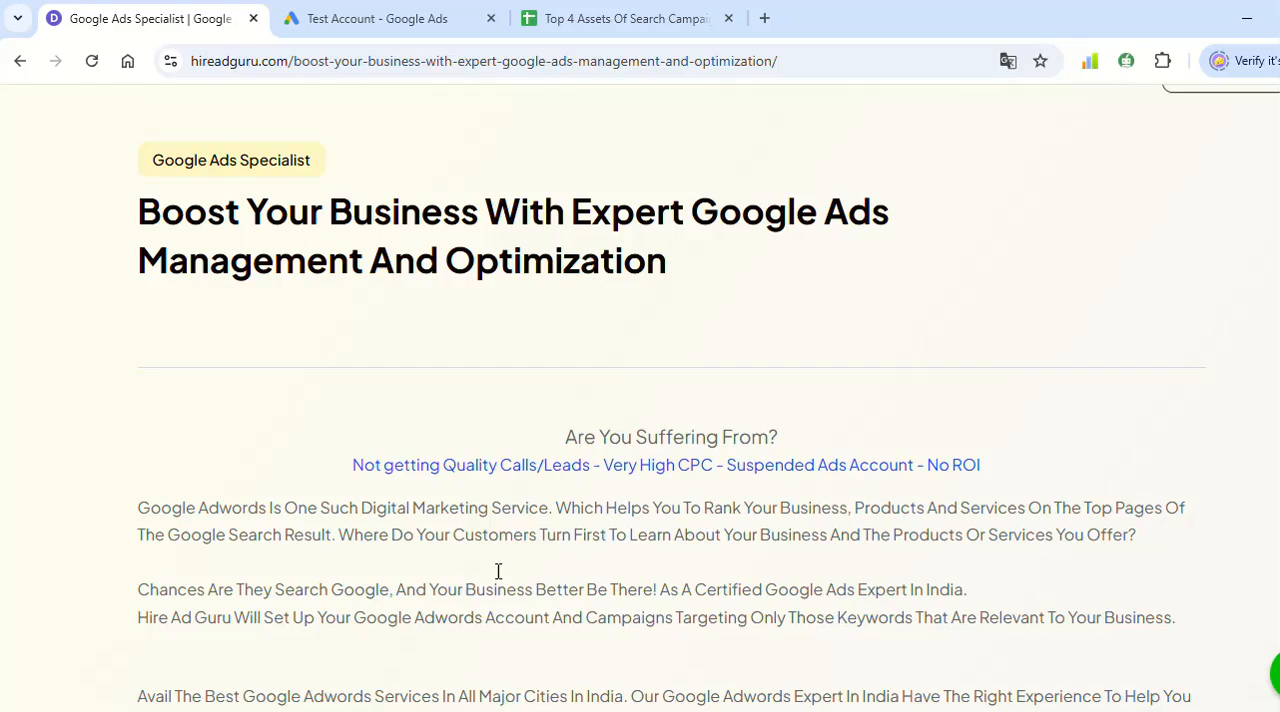
scroll(498, 571, up, 1)
click(373, 130)
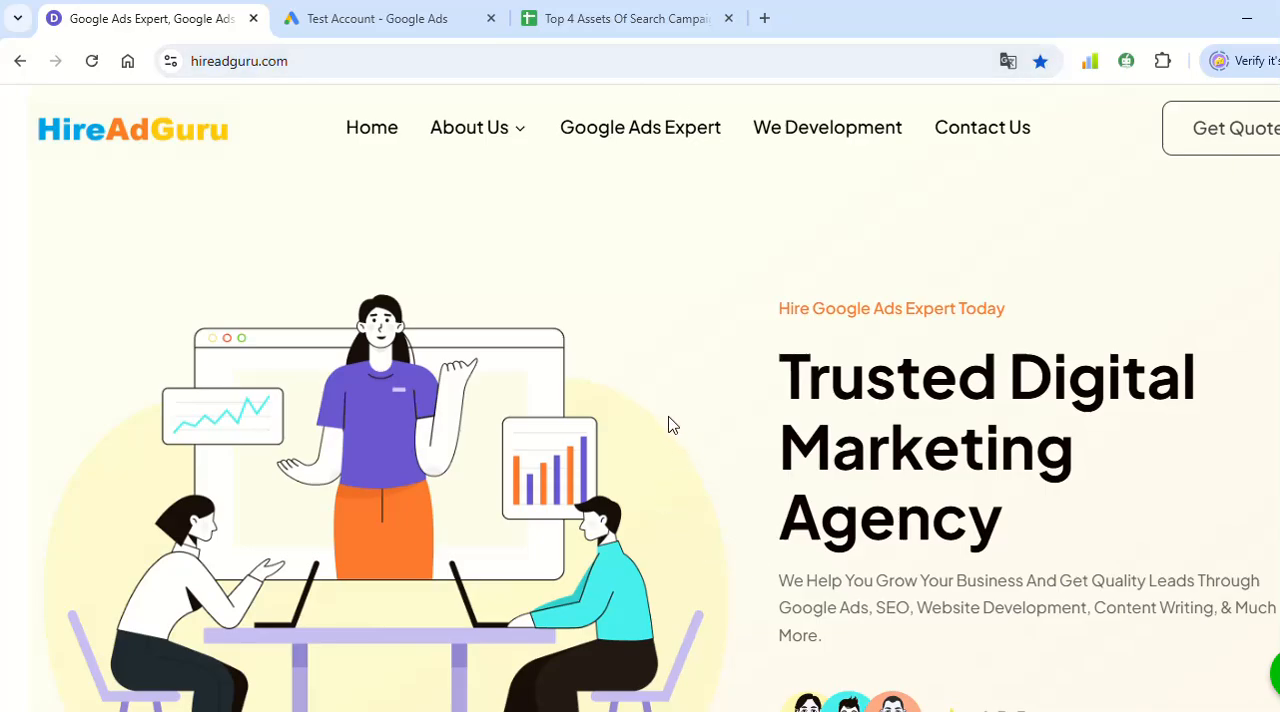
mouse_move(466, 145)
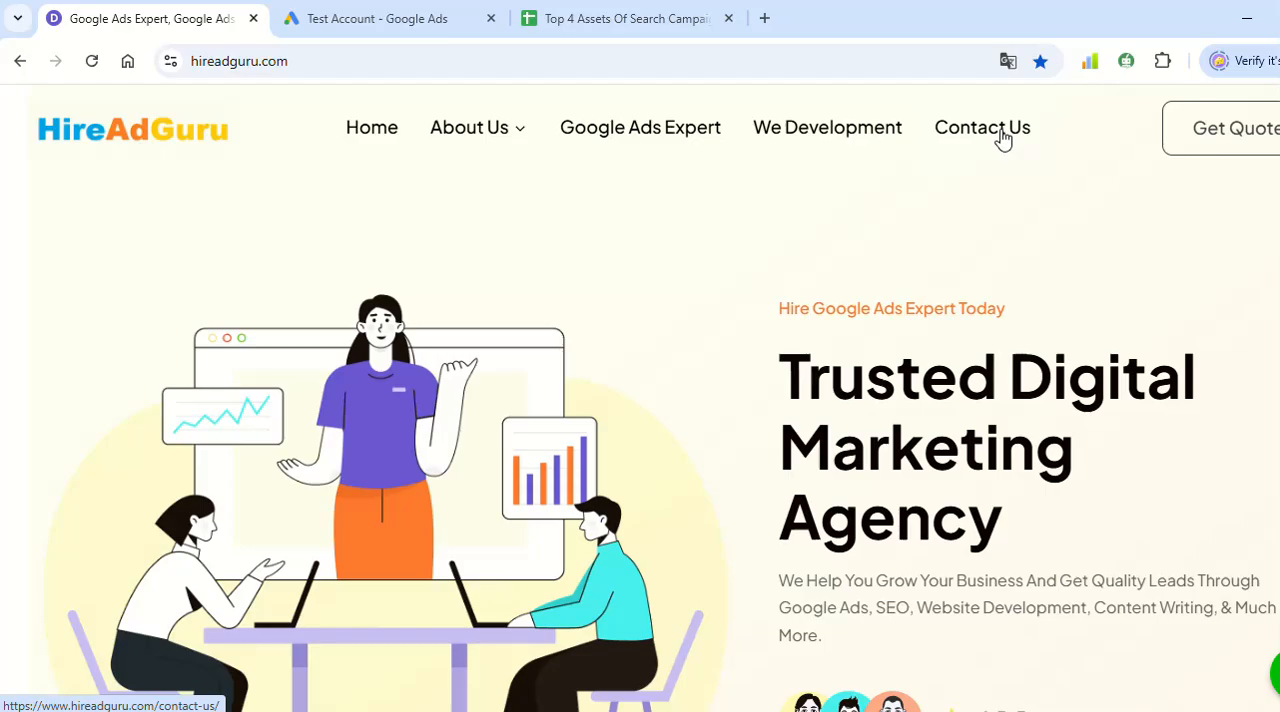
click(425, 12)
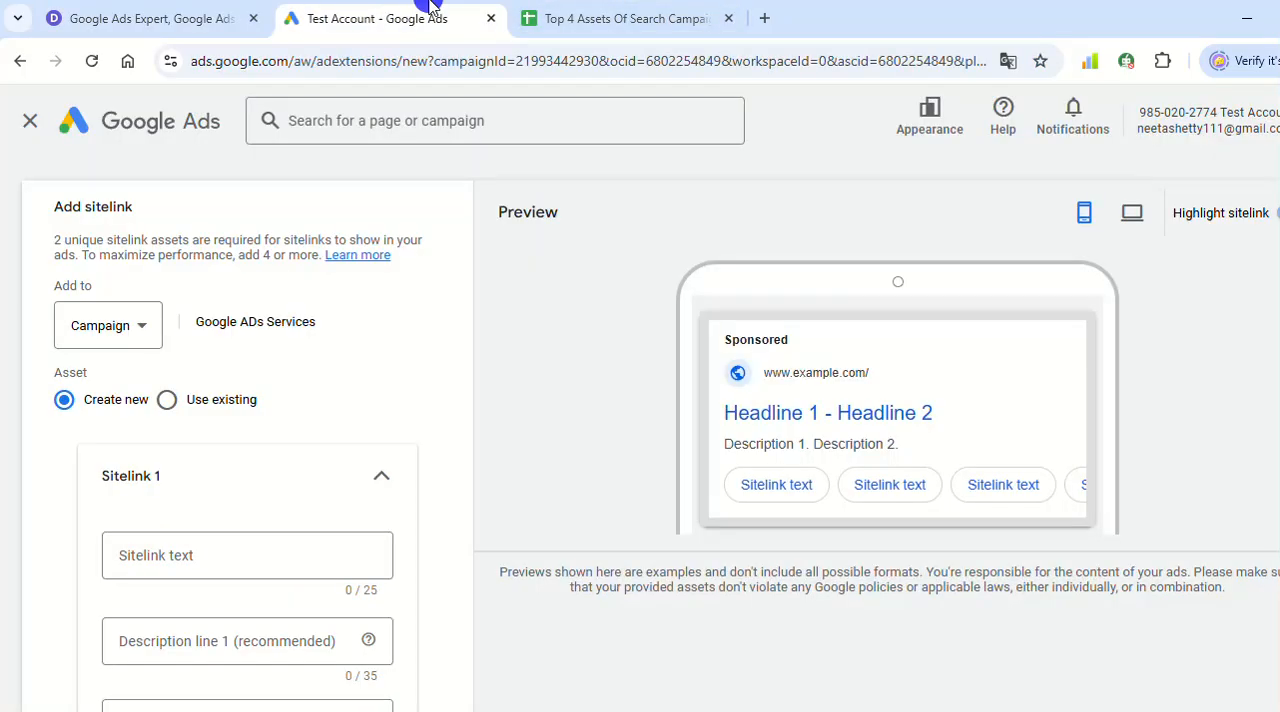
scroll(657, 406, down, 2)
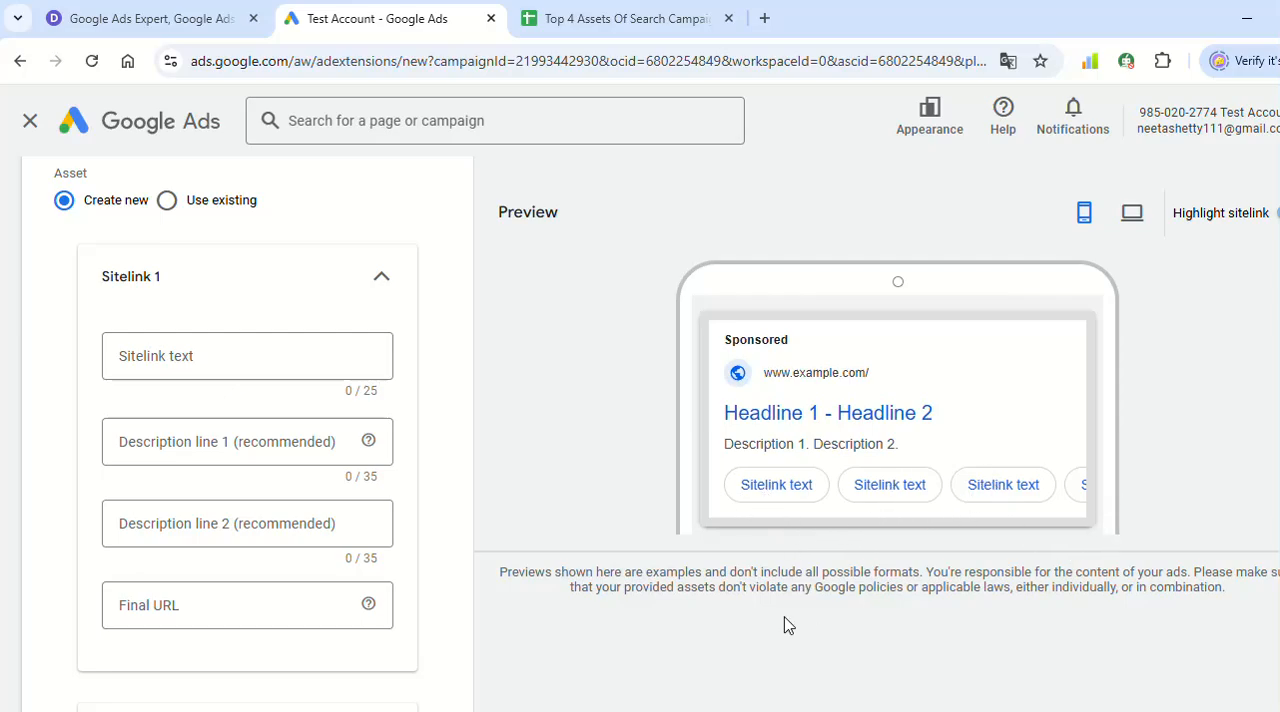
- Open the About Us page on the HireAdGuru website as the landing page for the first sitelink
click(220, 8)
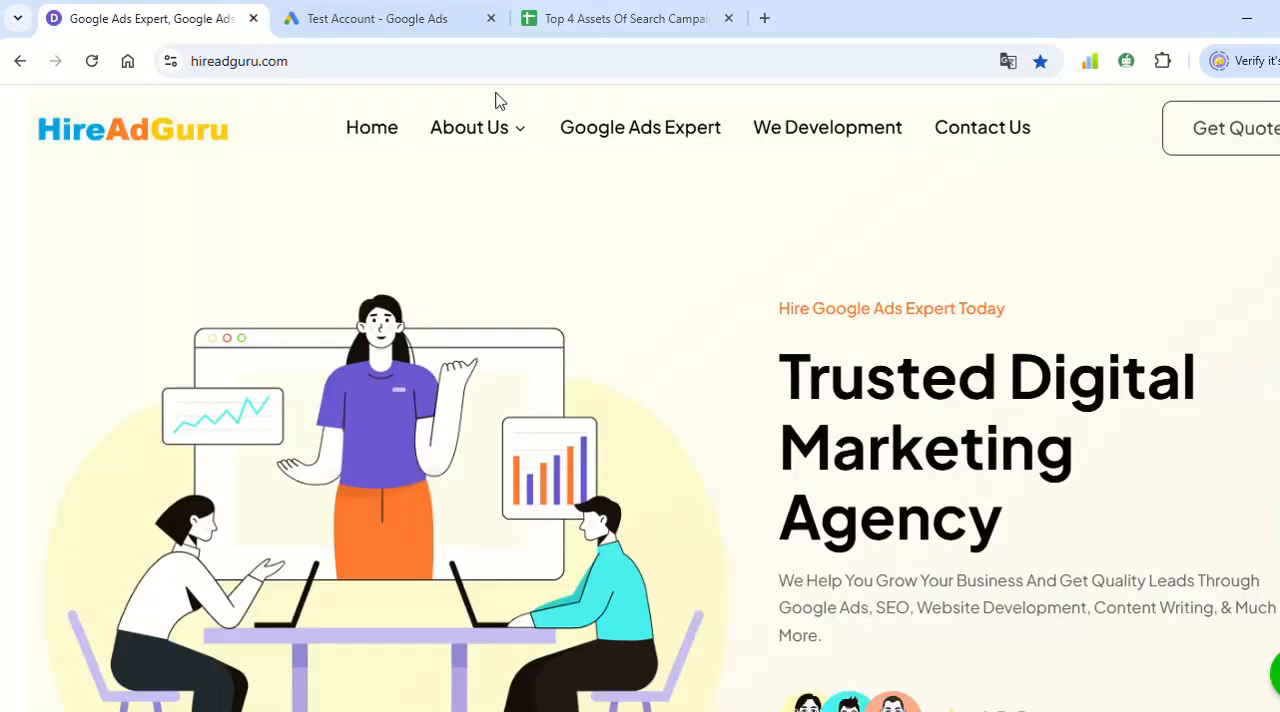
click(465, 137)
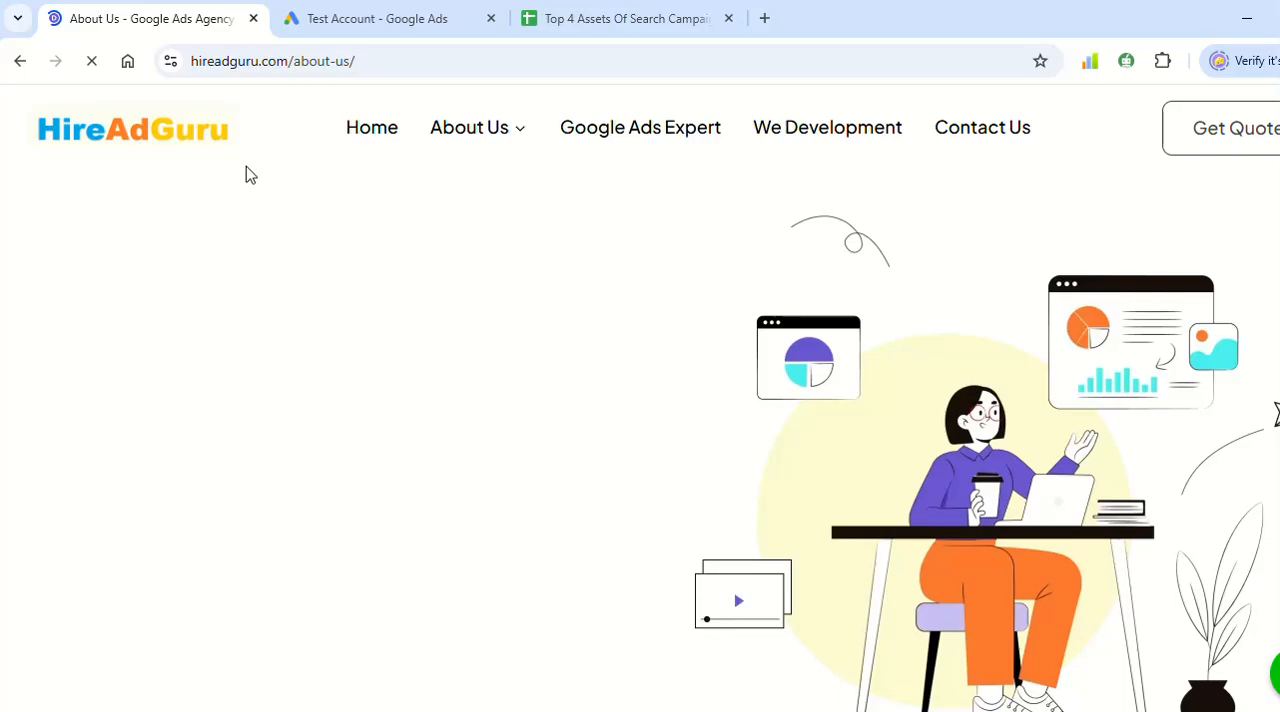
click(376, 12)
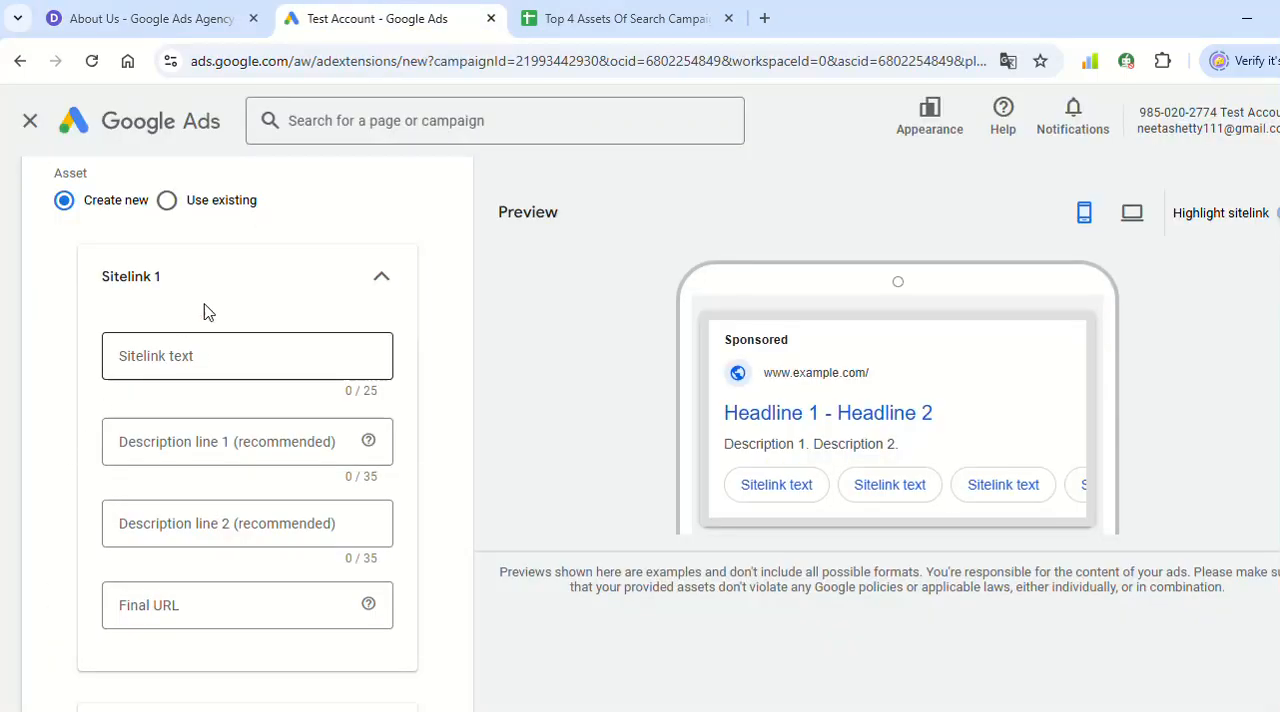
click(145, 12)
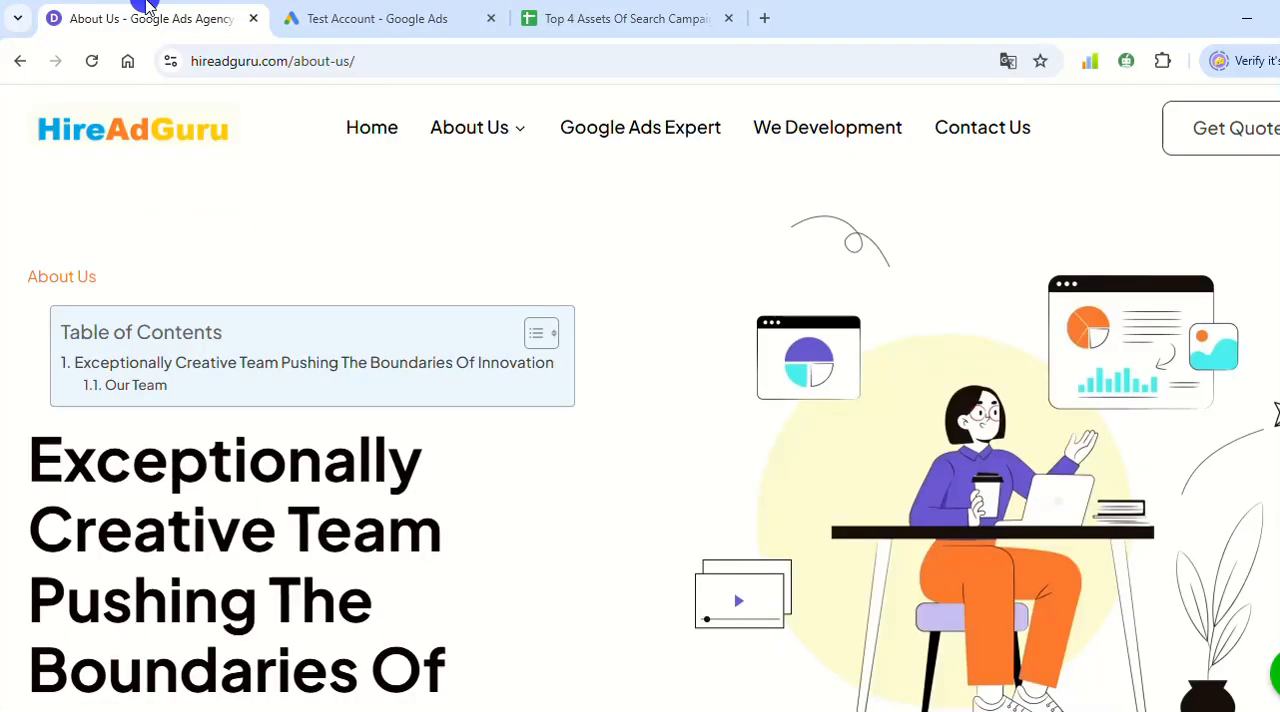
- Enter "About Us" as the sitelink text of Sitelink 1 in Google Ads
click(360, 8)
click(148, 365)
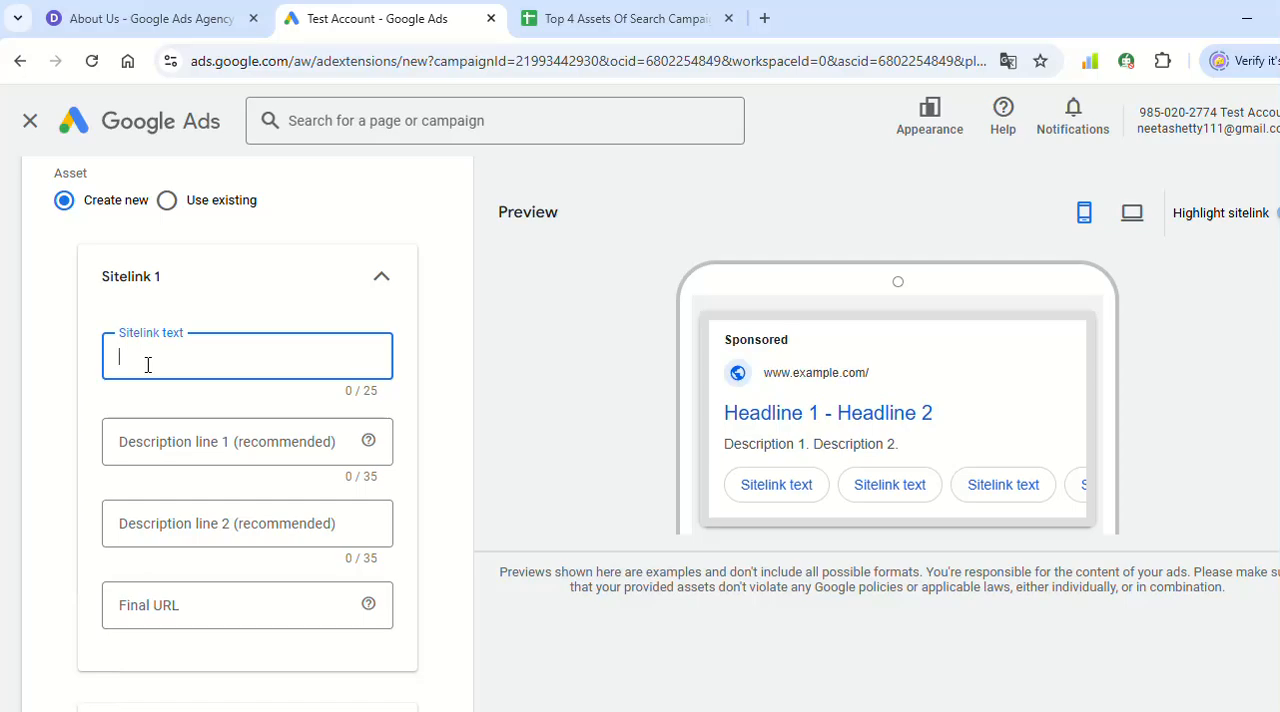
key(Caps_Lock)
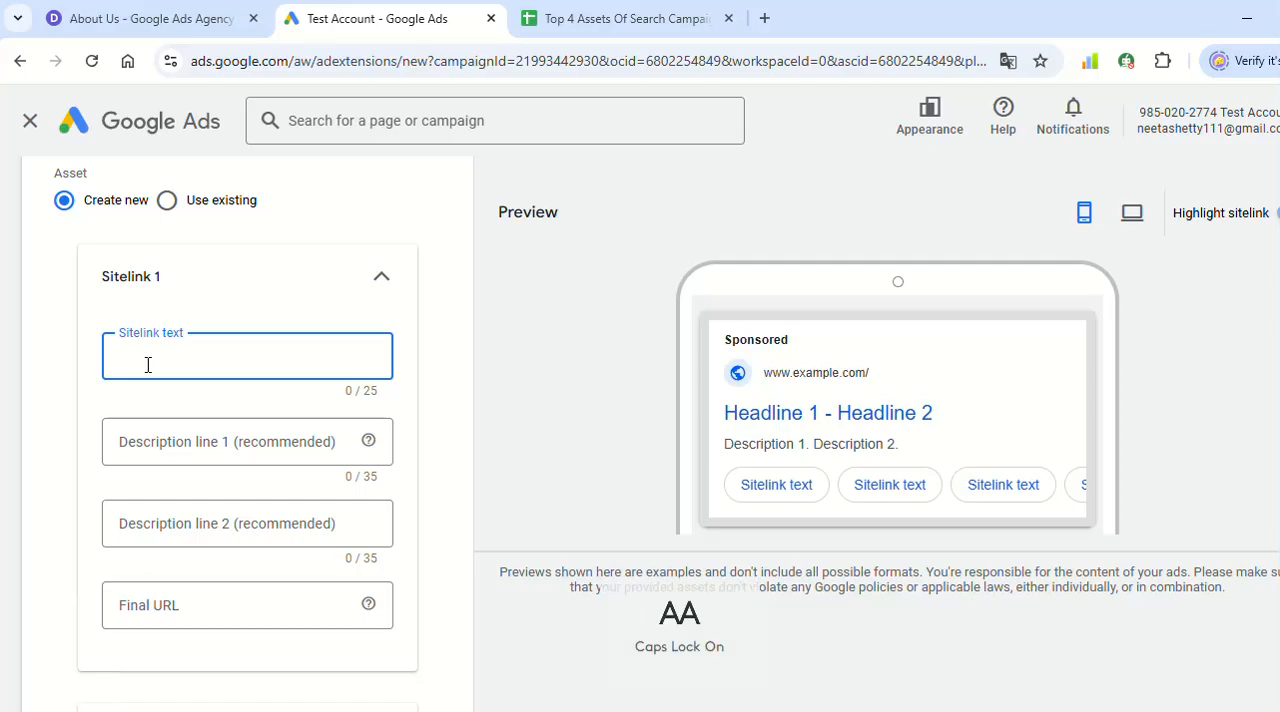
text(A)
key(Caps_Lock)
text(b)
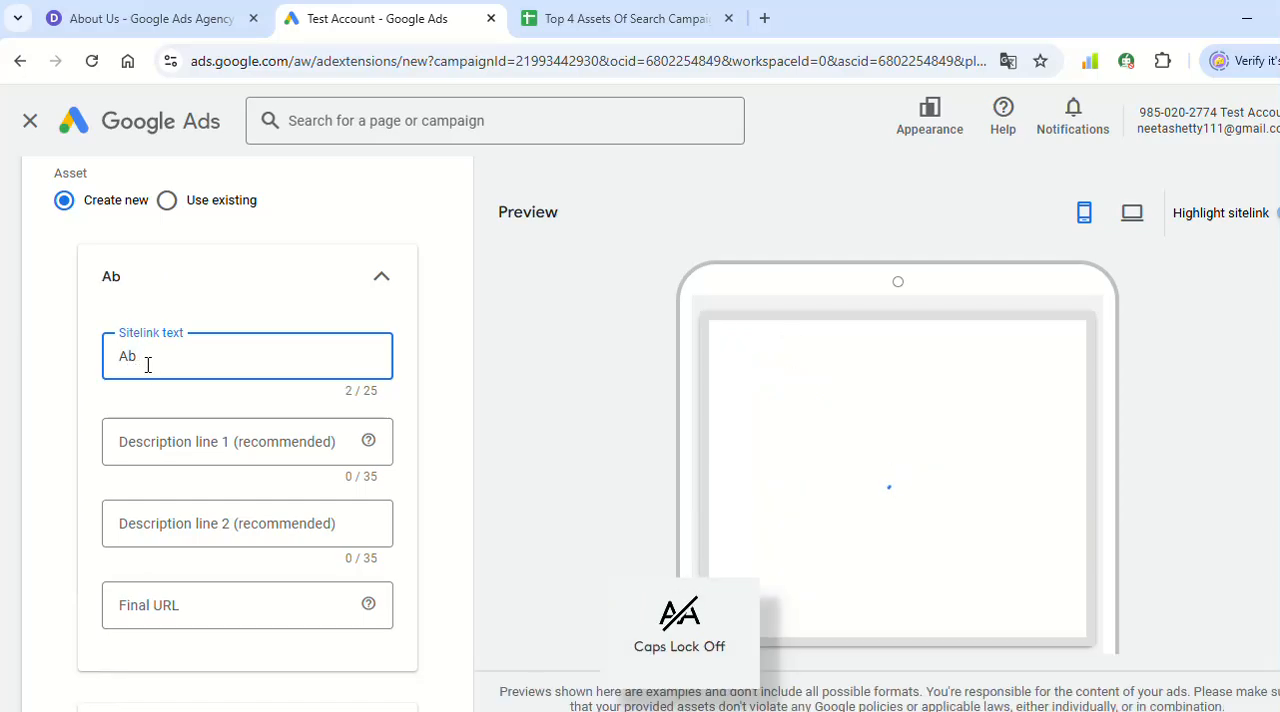
text(out)
key(Caps_Lock)
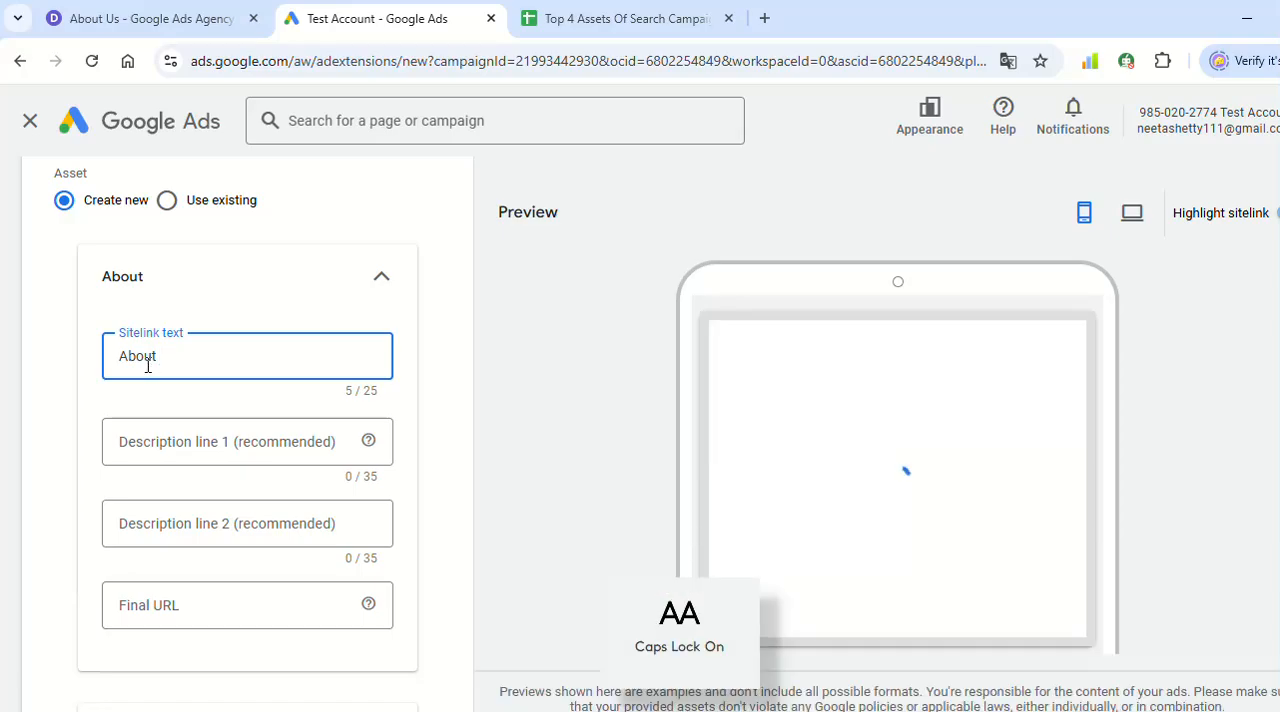
text(U)
key(Caps_Lock)
text(s)
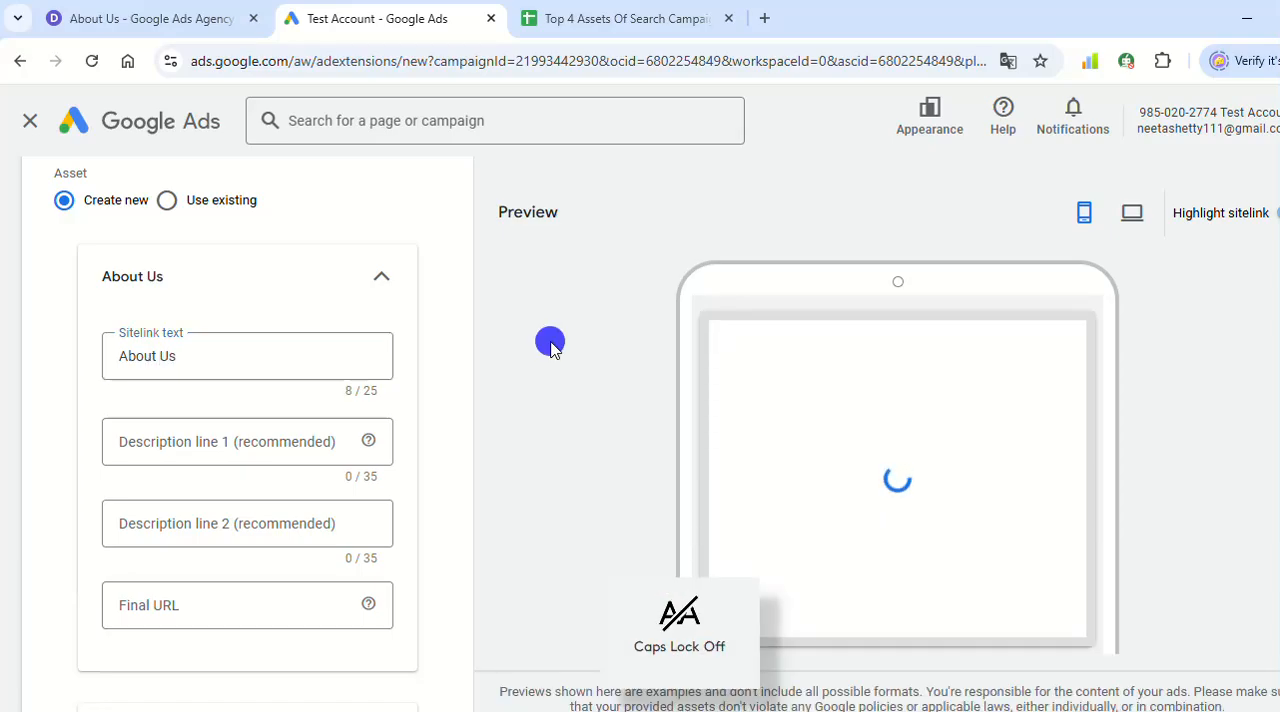
- Copy the website's About Us page address into the Final URL of the About Us sitelink
click(90, 16)
click(222, 58)
key(ctrl+c)
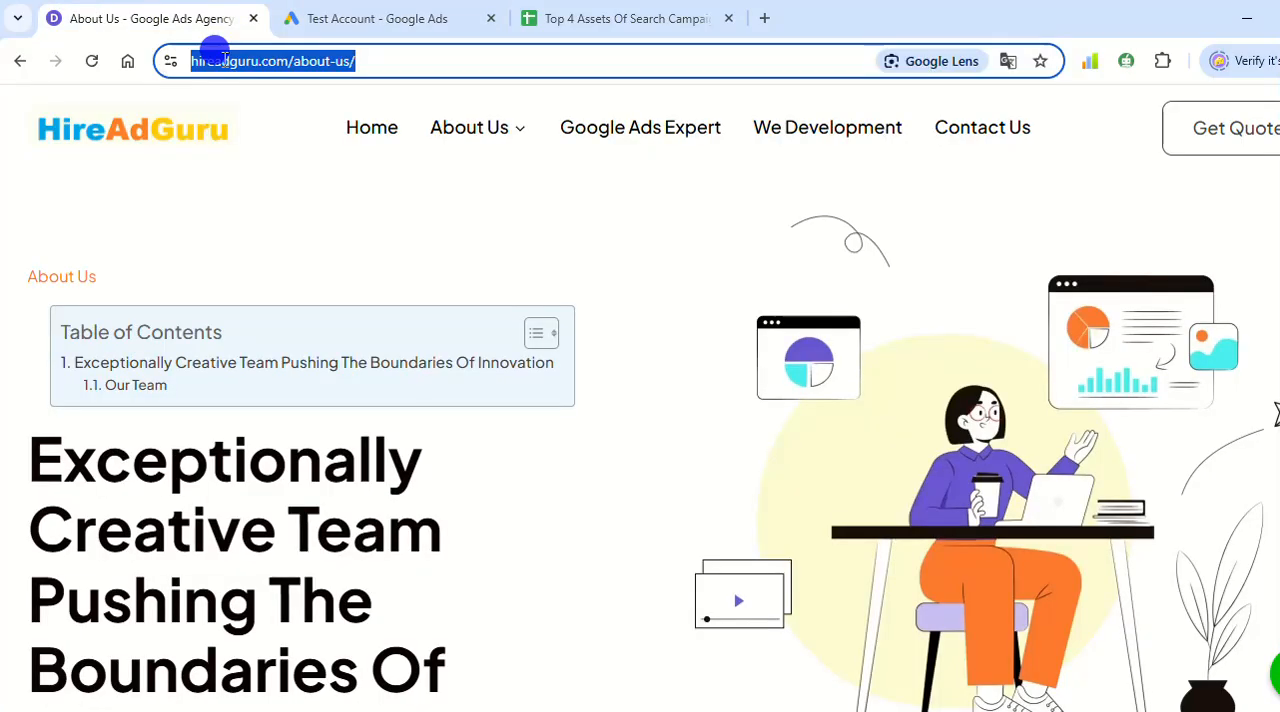
click(289, 12)
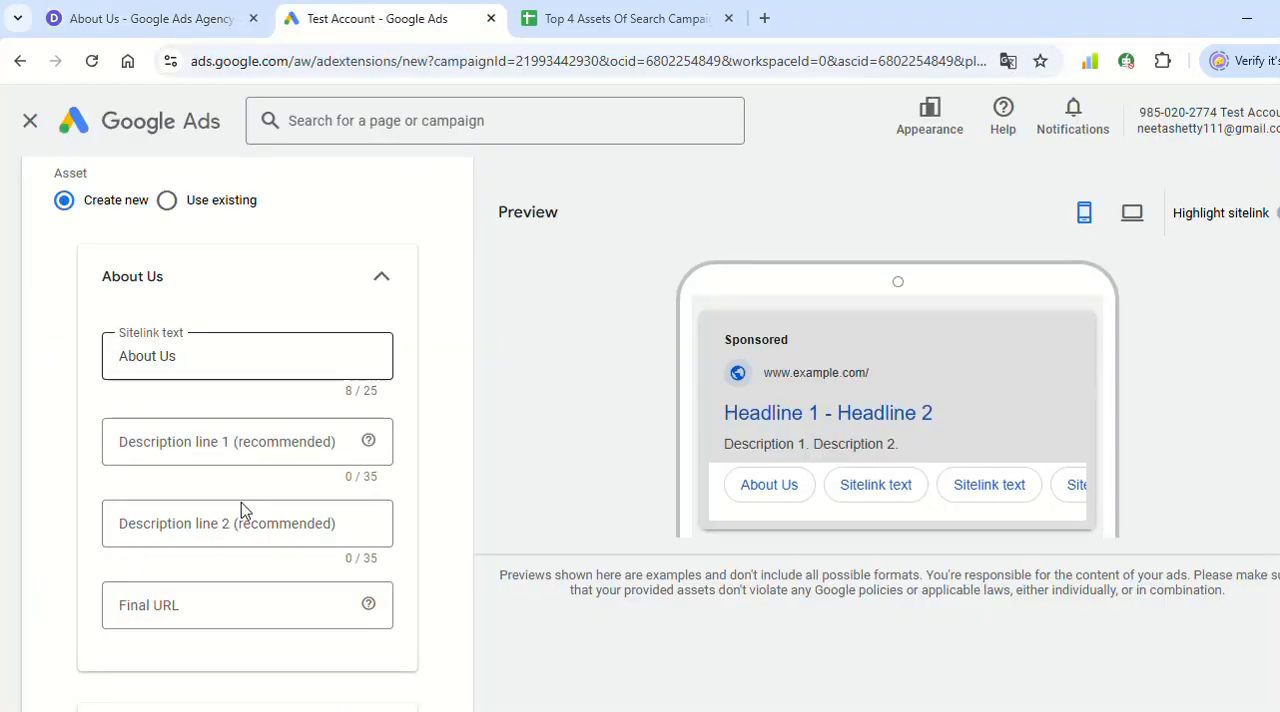
click(157, 622)
key(ctrl+v)
click(527, 309)
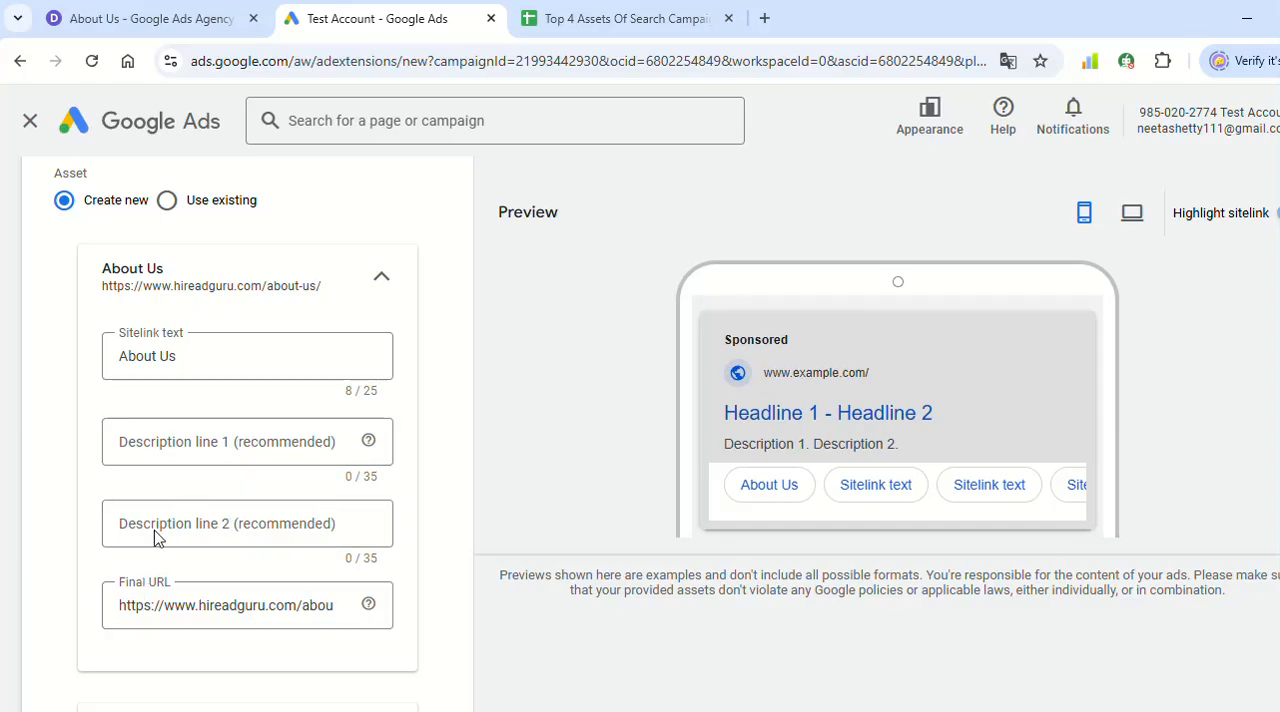
- Copy "skilled professionals" from the Our Team text and complete the sitelink's description line 1 as "skilled professionals in our team"
click(183, 28)
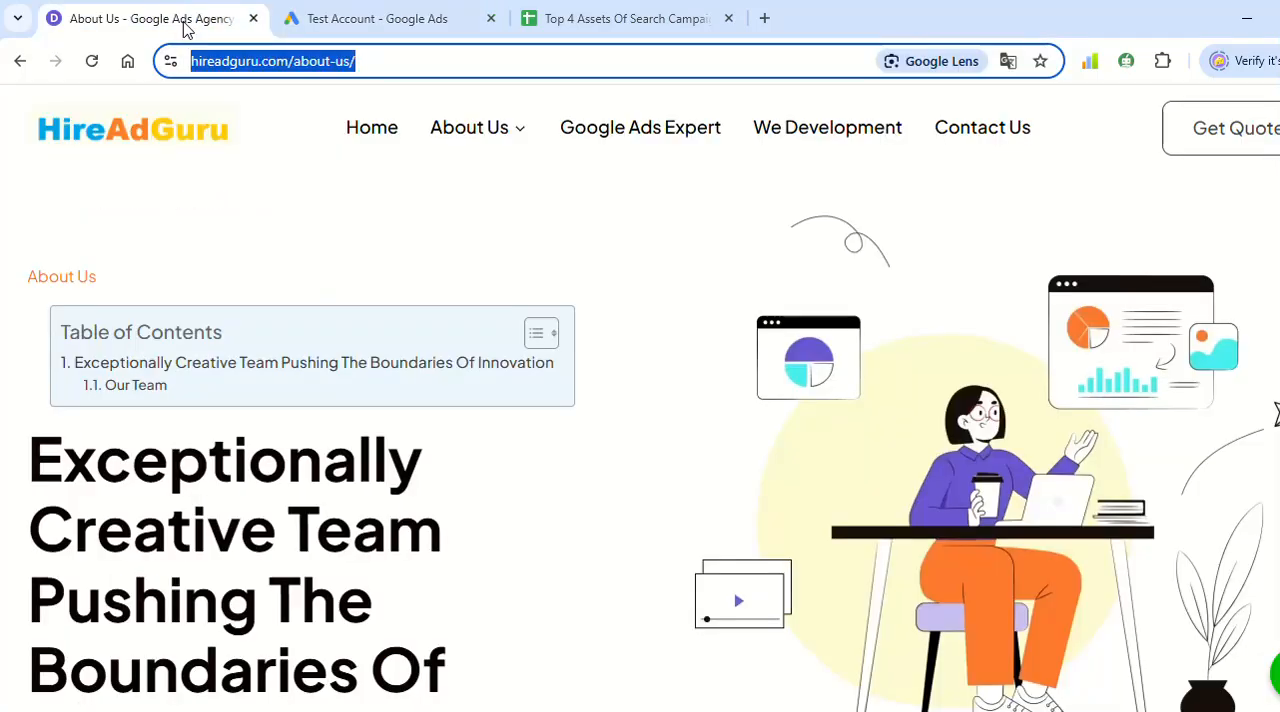
scroll(506, 531, down, 5)
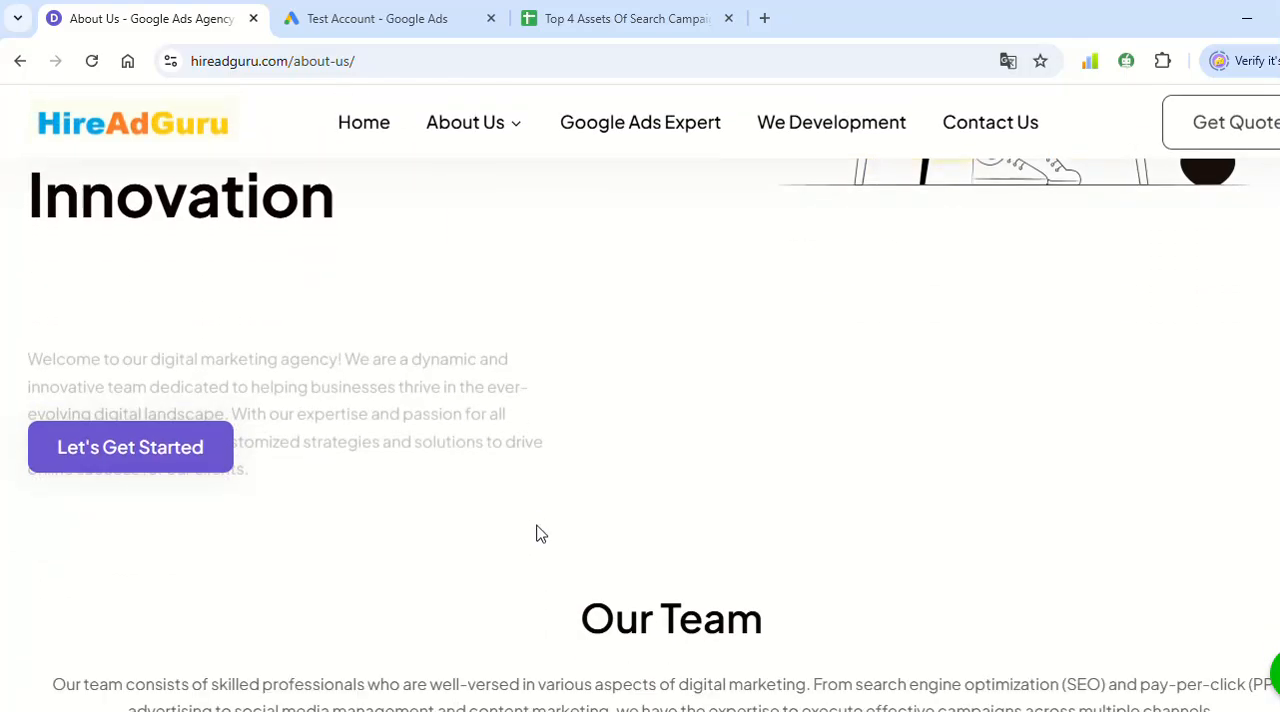
scroll(500, 500, down, 5)
scroll(452, 475, up, 1)
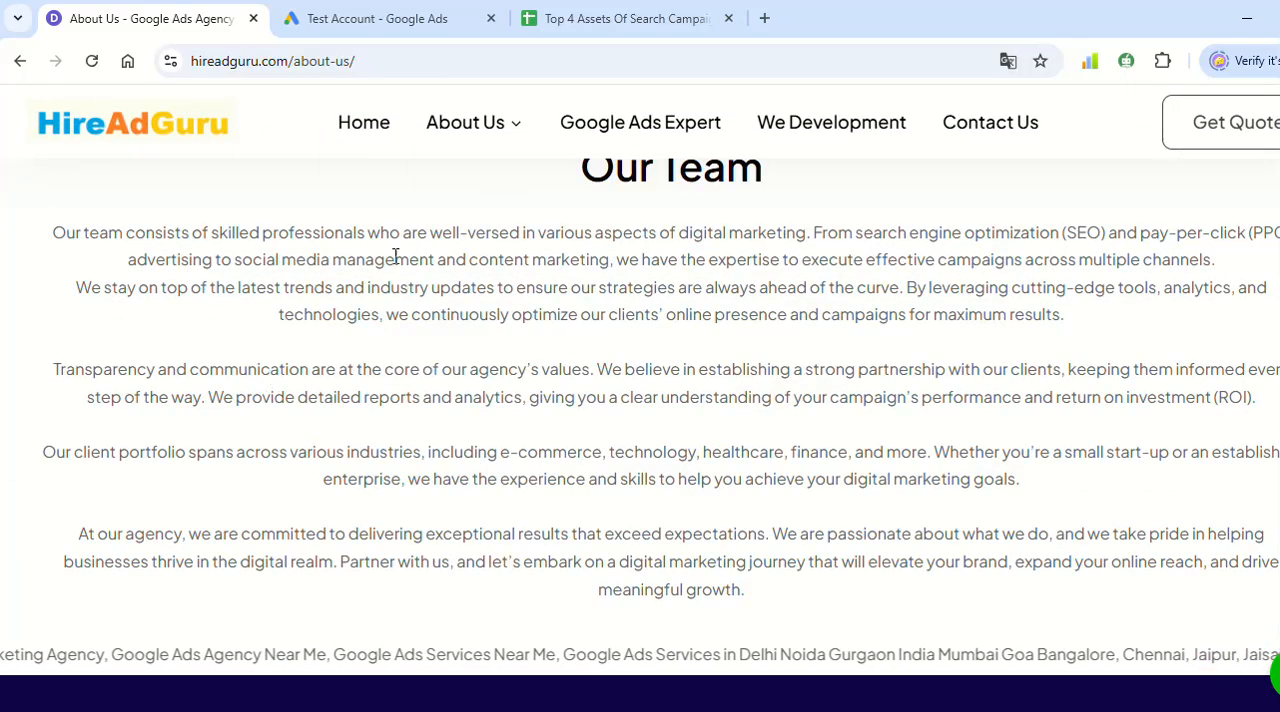
drag(210, 232, 366, 230)
key(ctrl+c)
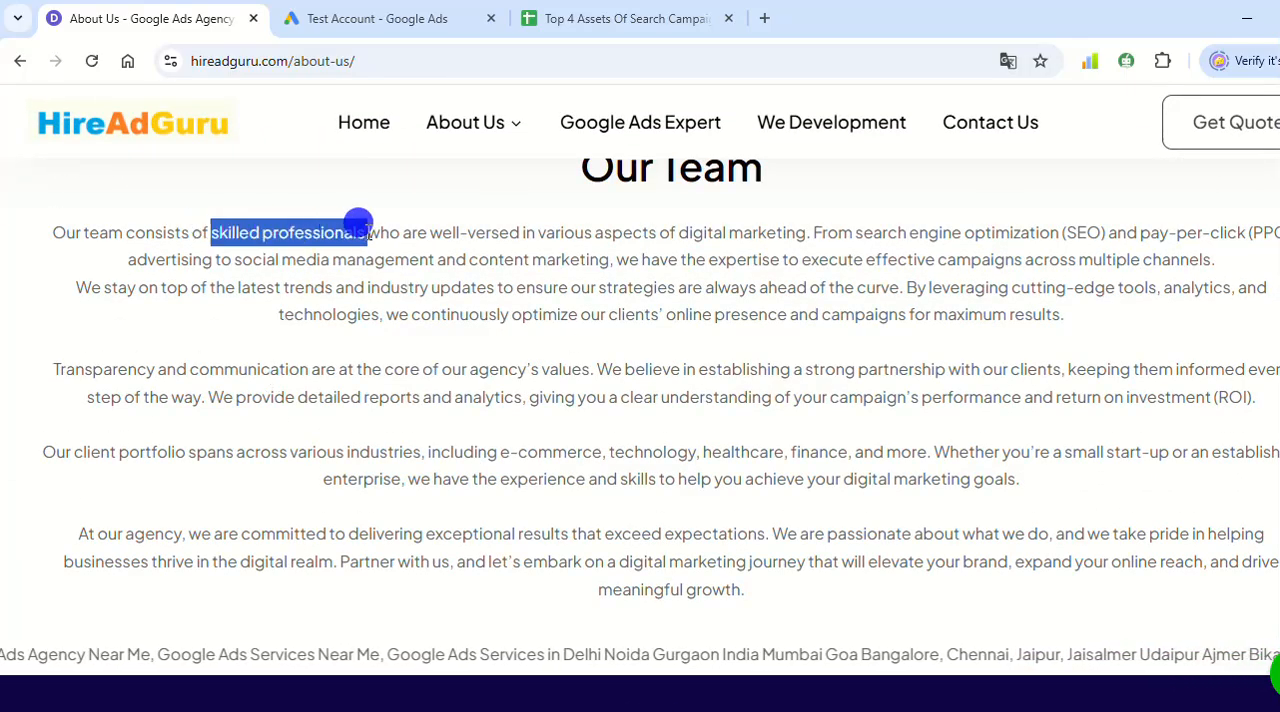
click(470, 8)
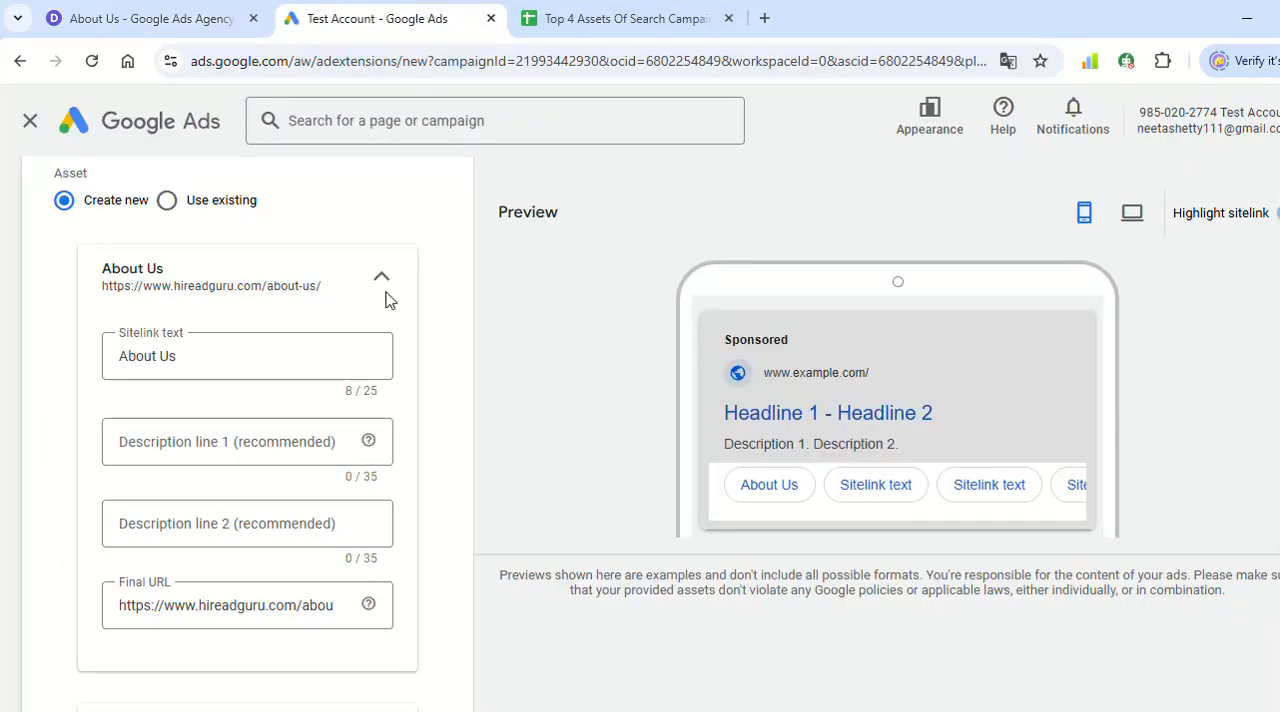
click(158, 440)
key(ctrl+v)
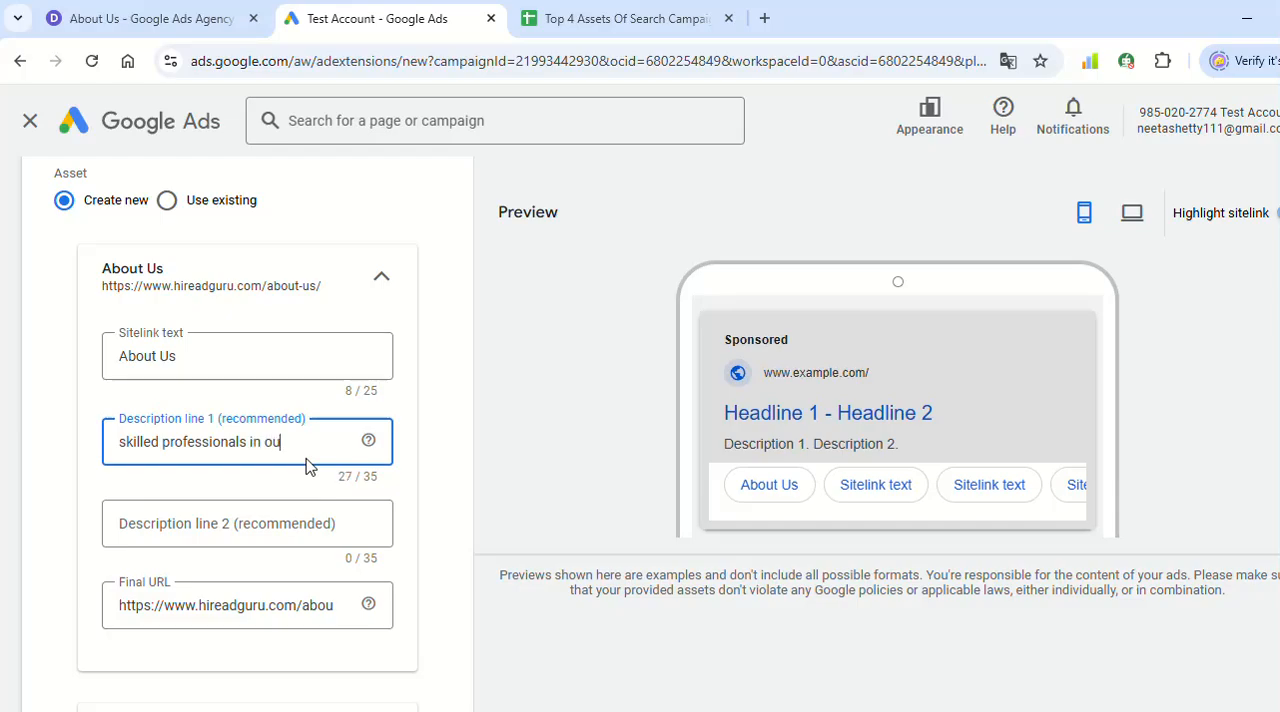
text(in our team)
- Consult the website's Our Team text and set the About Us sitelink's description line 2 to "certified ad experts" in Google Ads
click(140, 10)
click(473, 397)
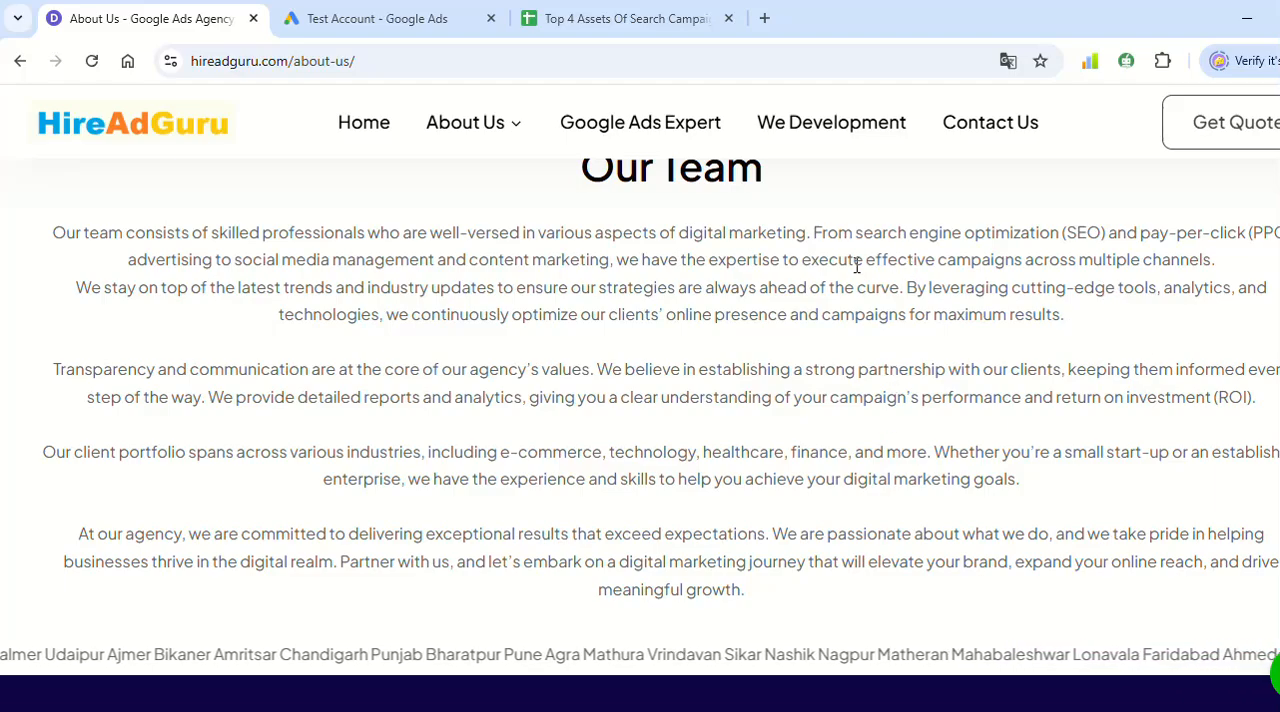
drag(855, 262, 1141, 260)
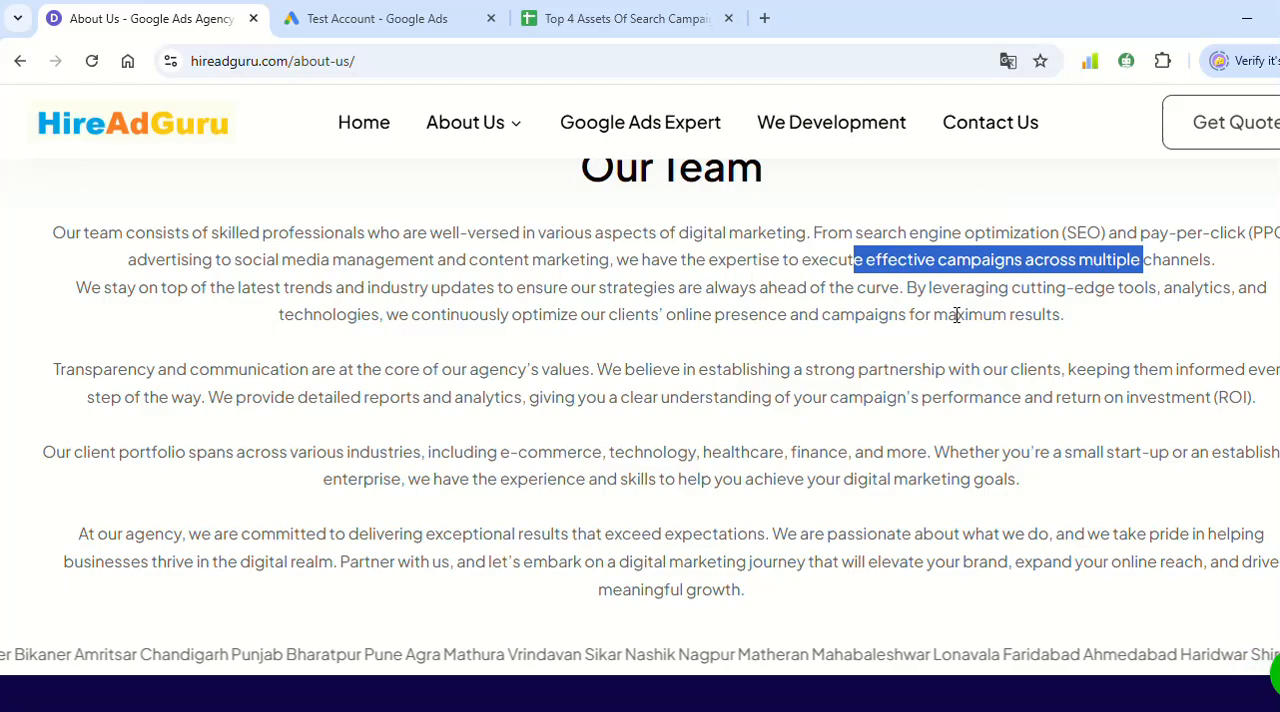
click(390, 18)
click(196, 525)
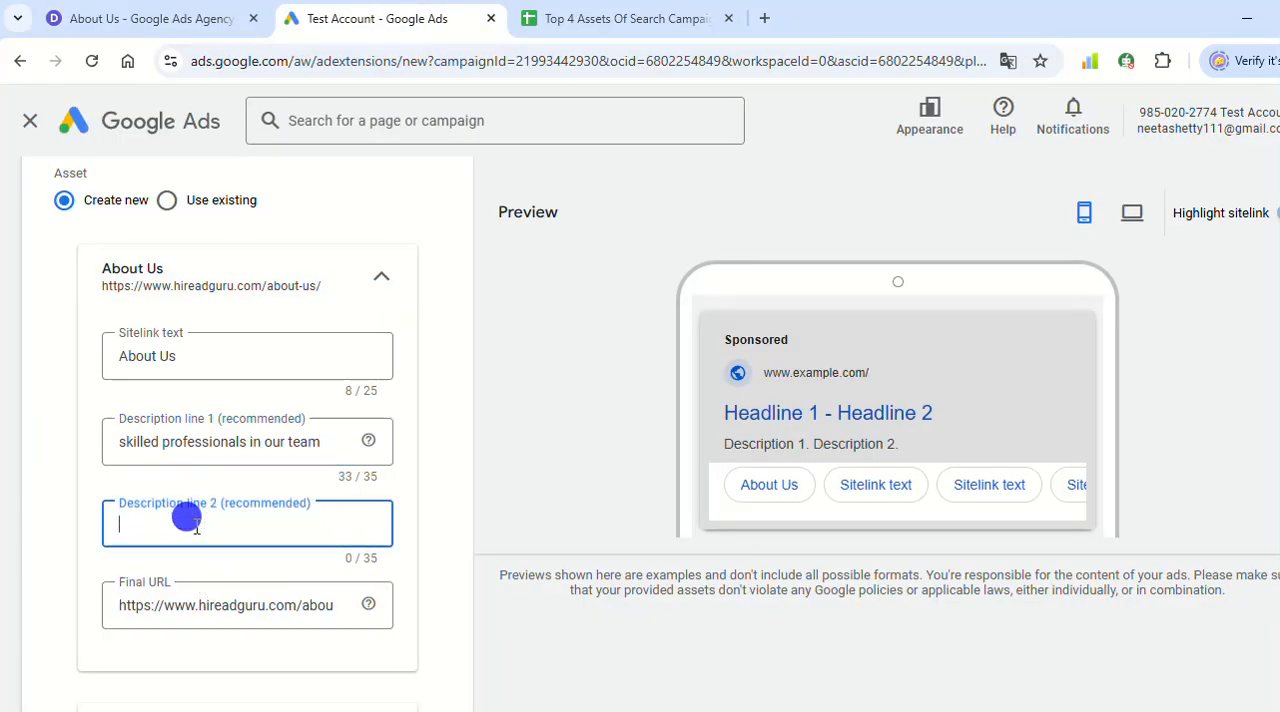
text(certi)
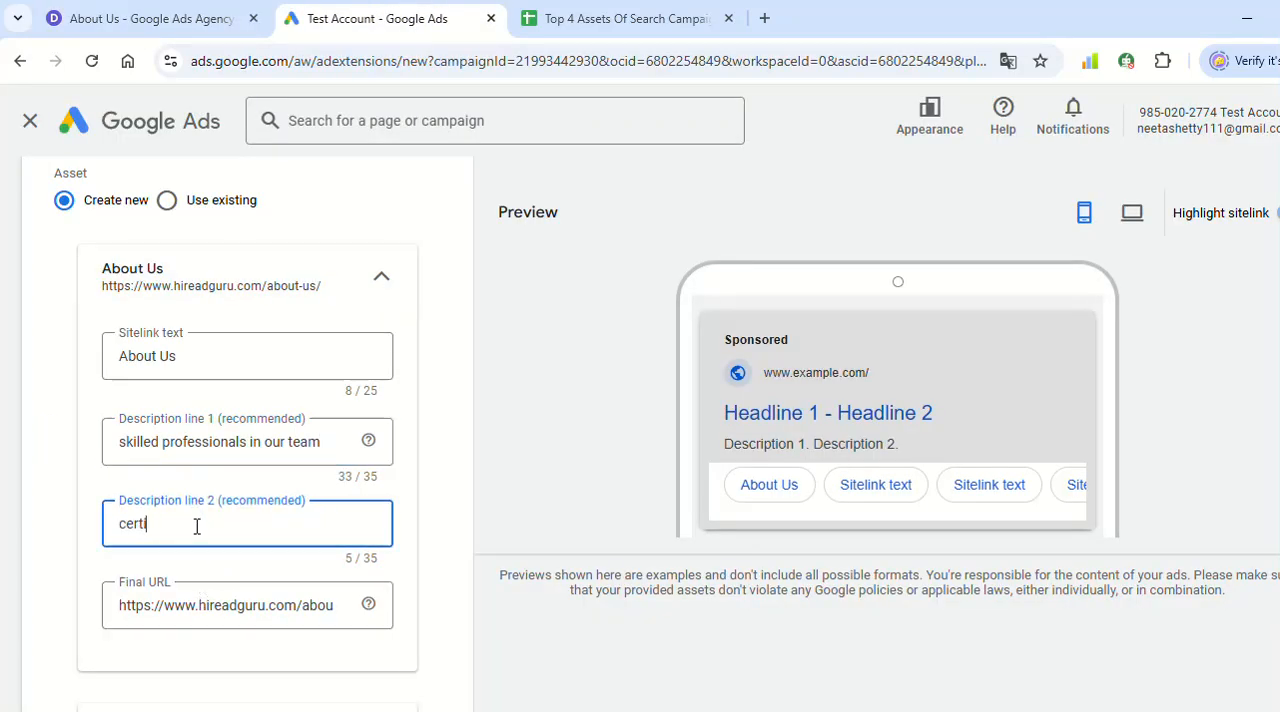
text(fied ads expert)
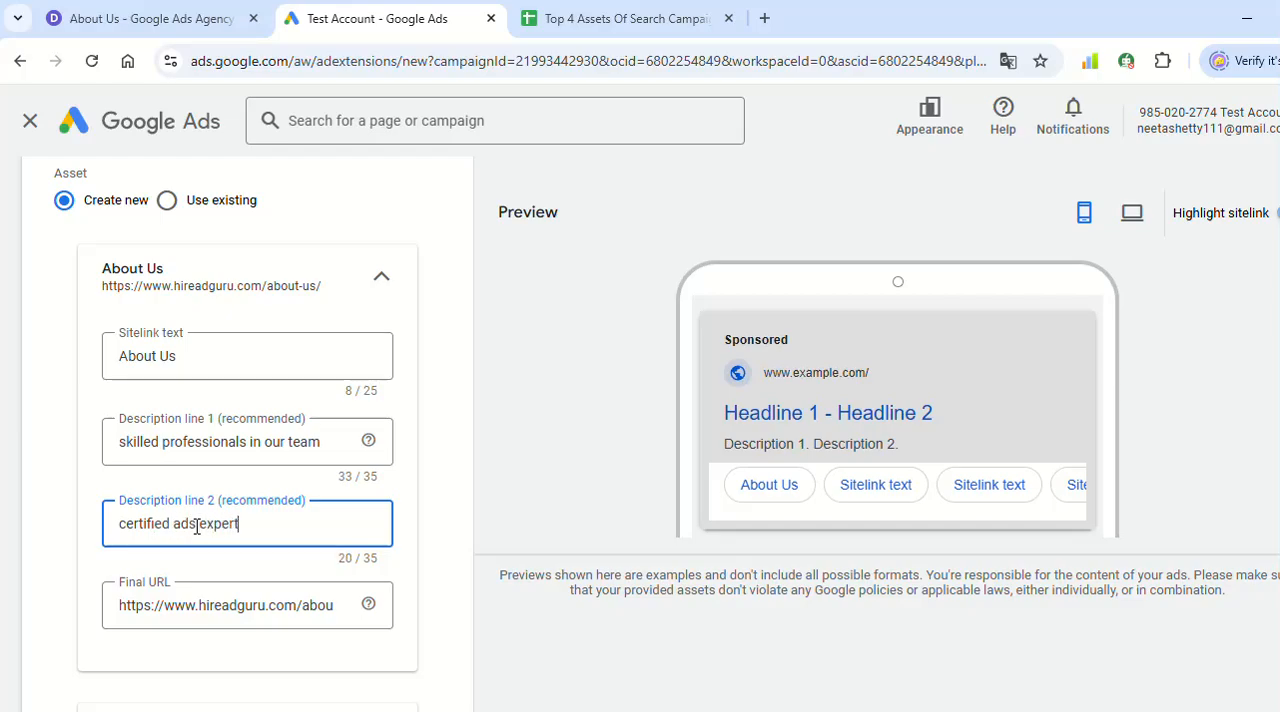
text(s)
click(196, 524)
key(BackSpace)
click(518, 392)
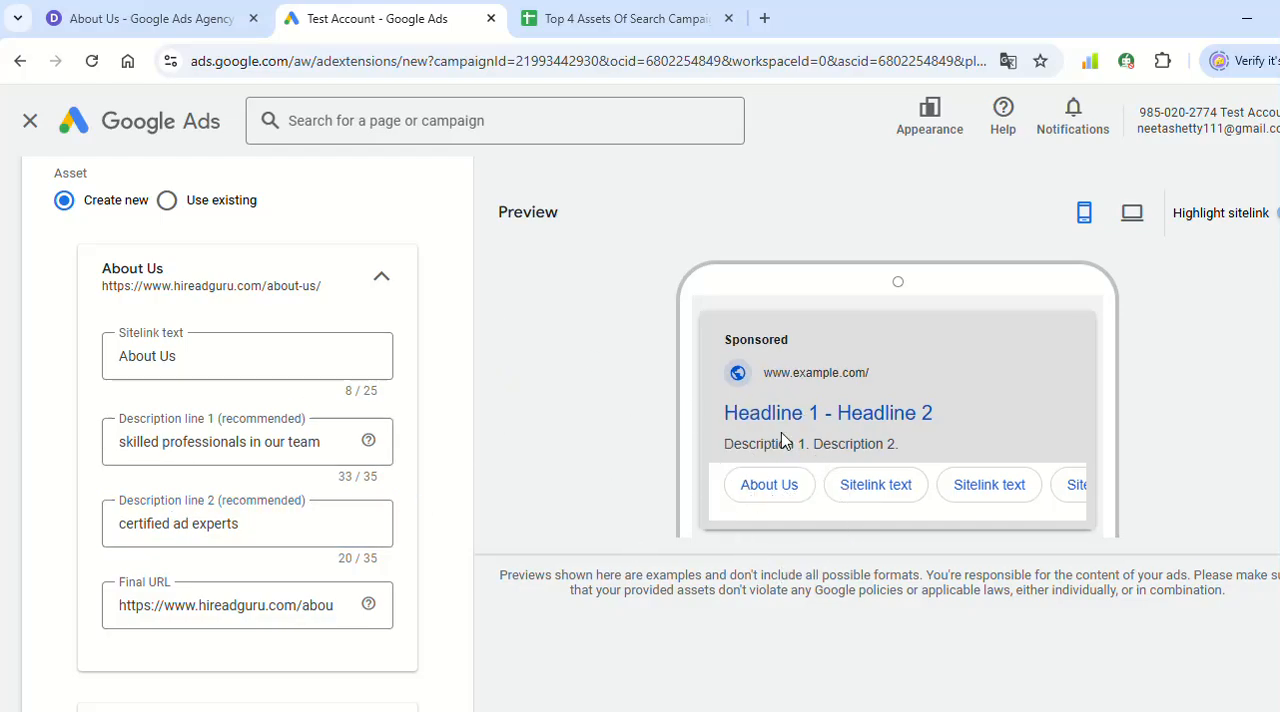
- Copy the address of the website's Google Ads Expert page into the Final URL of Sitelink 2 in Google Ads
scroll(366, 432, down, 4)
click(163, 340)
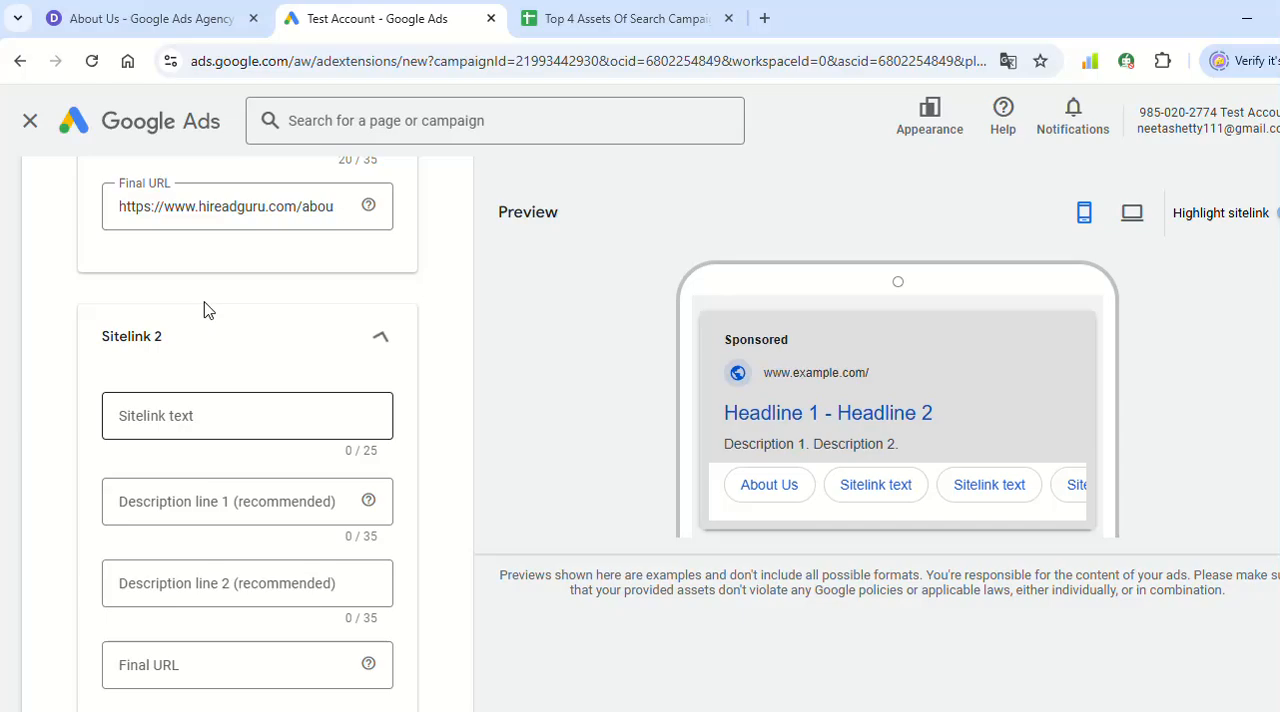
click(160, 15)
scroll(650, 260, up, 10)
click(645, 137)
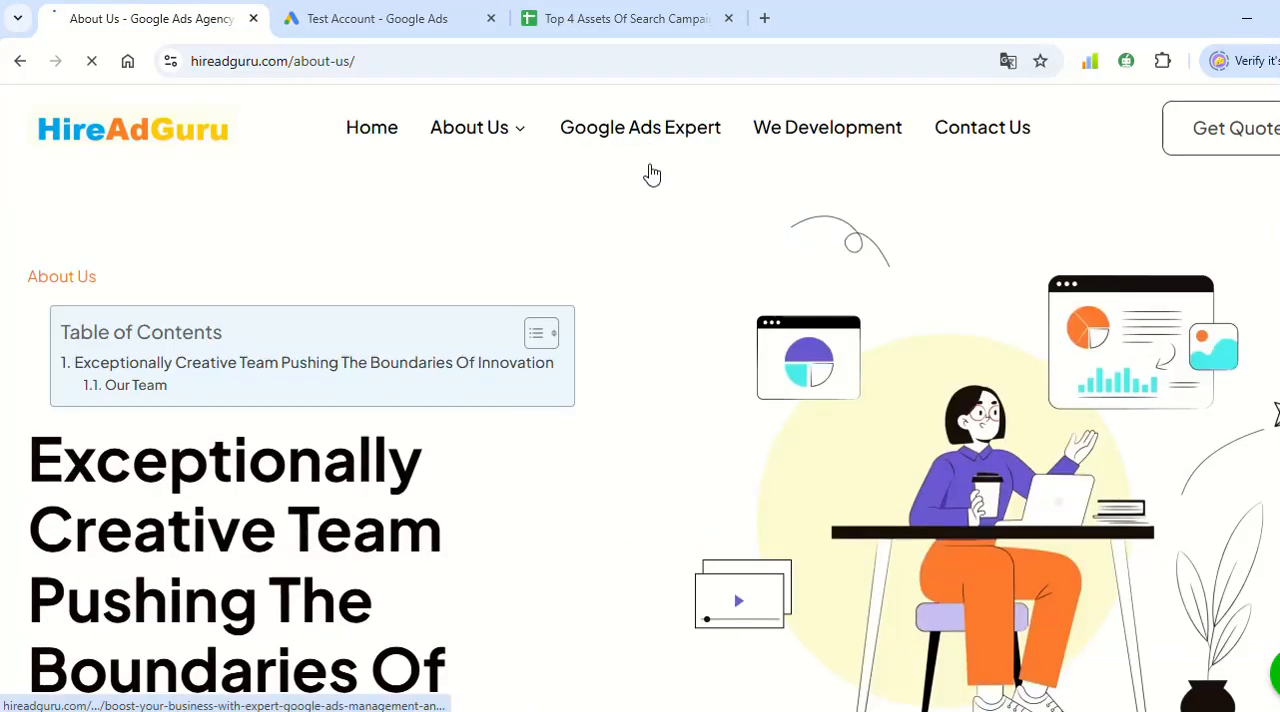
click(357, 61)
key(ctrl+c)
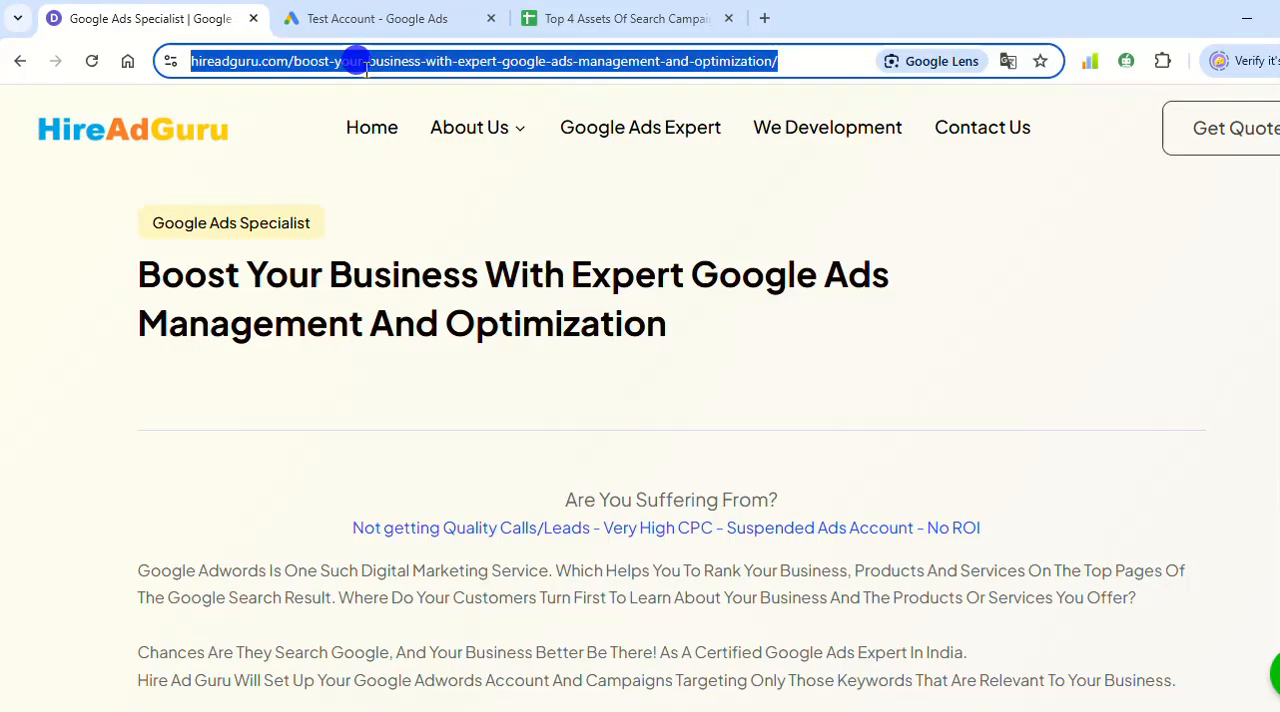
click(345, 10)
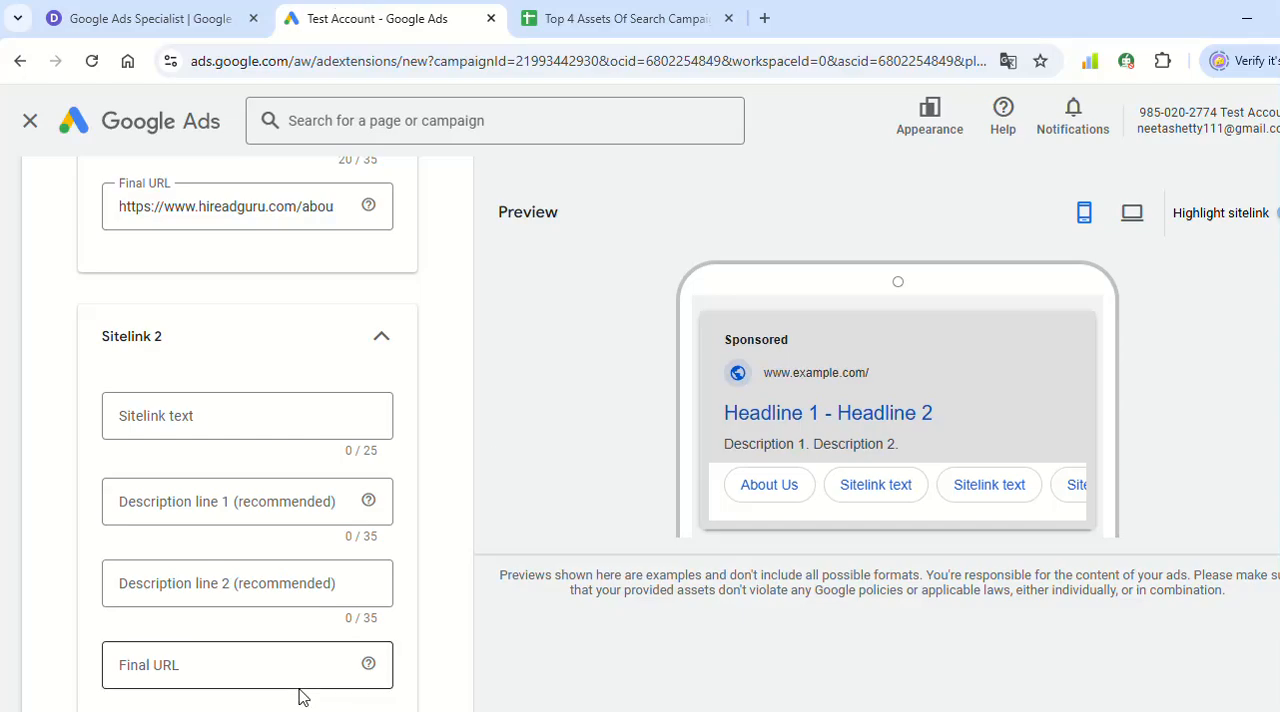
click(264, 665)
key(ctrl+v)
- Enter "Google Ads Expert" as the sitelink text of Sitelink 2
click(212, 418)
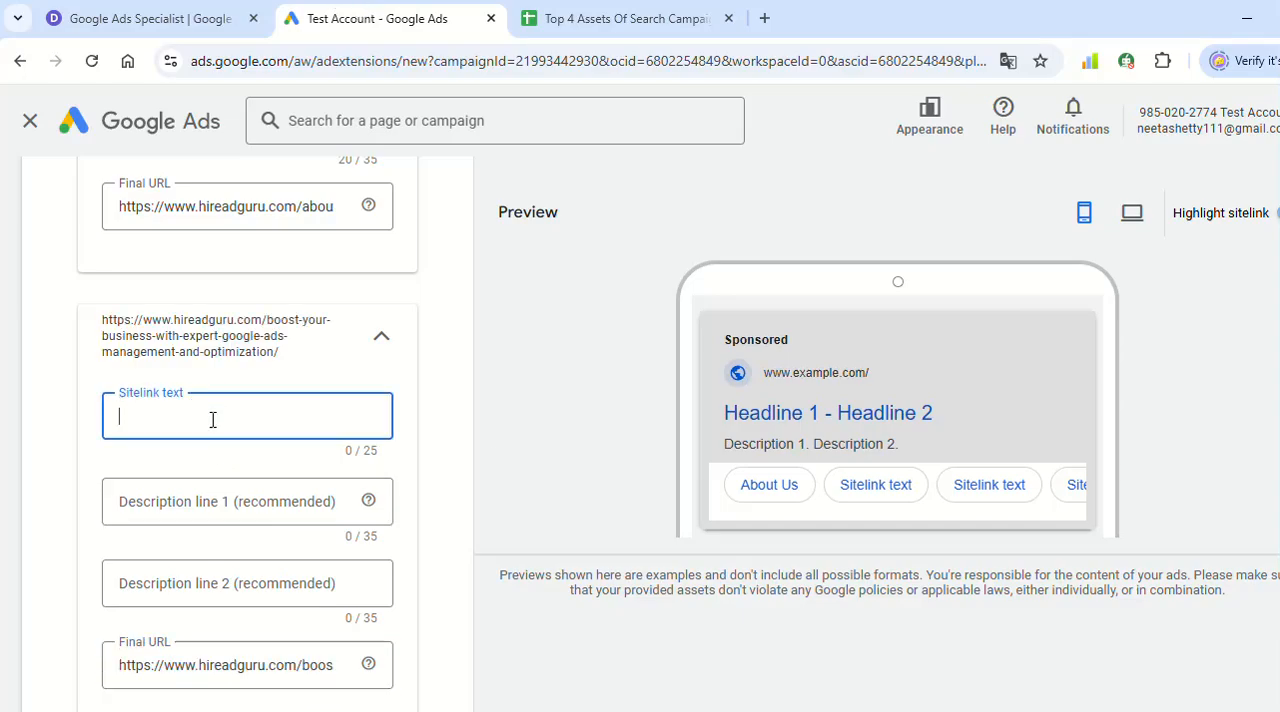
text(Goog)
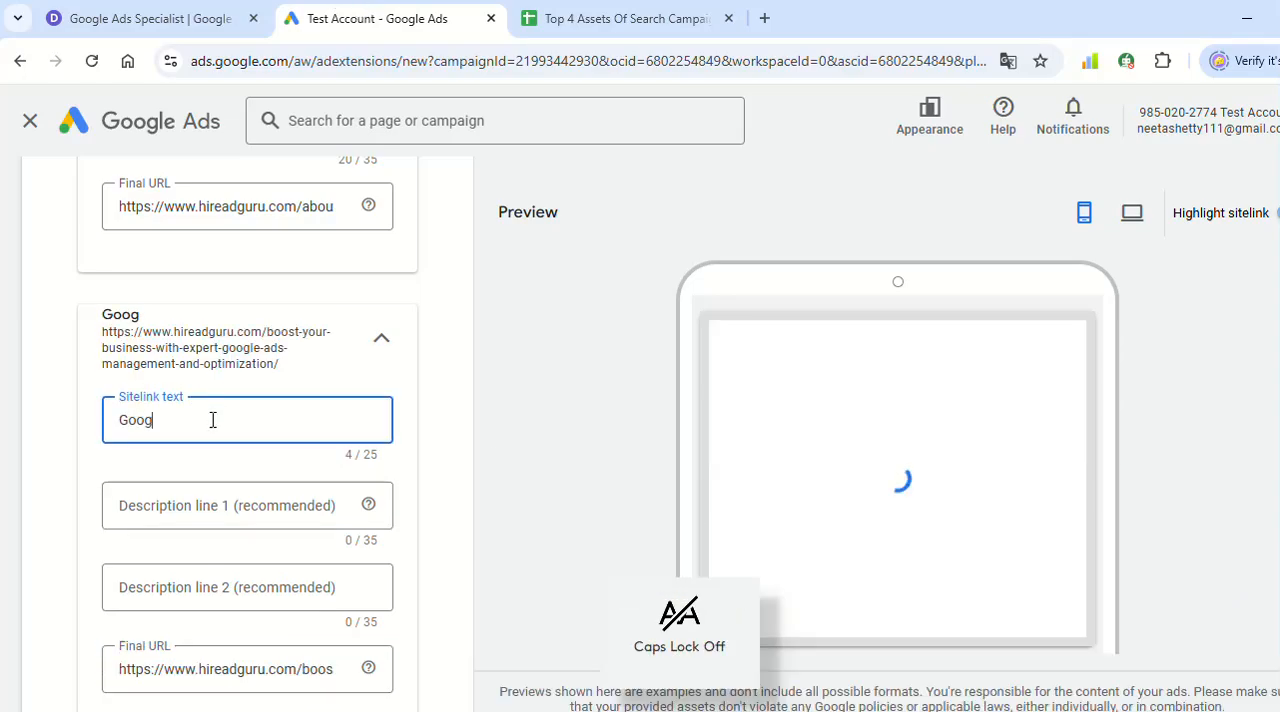
text(le Ads )
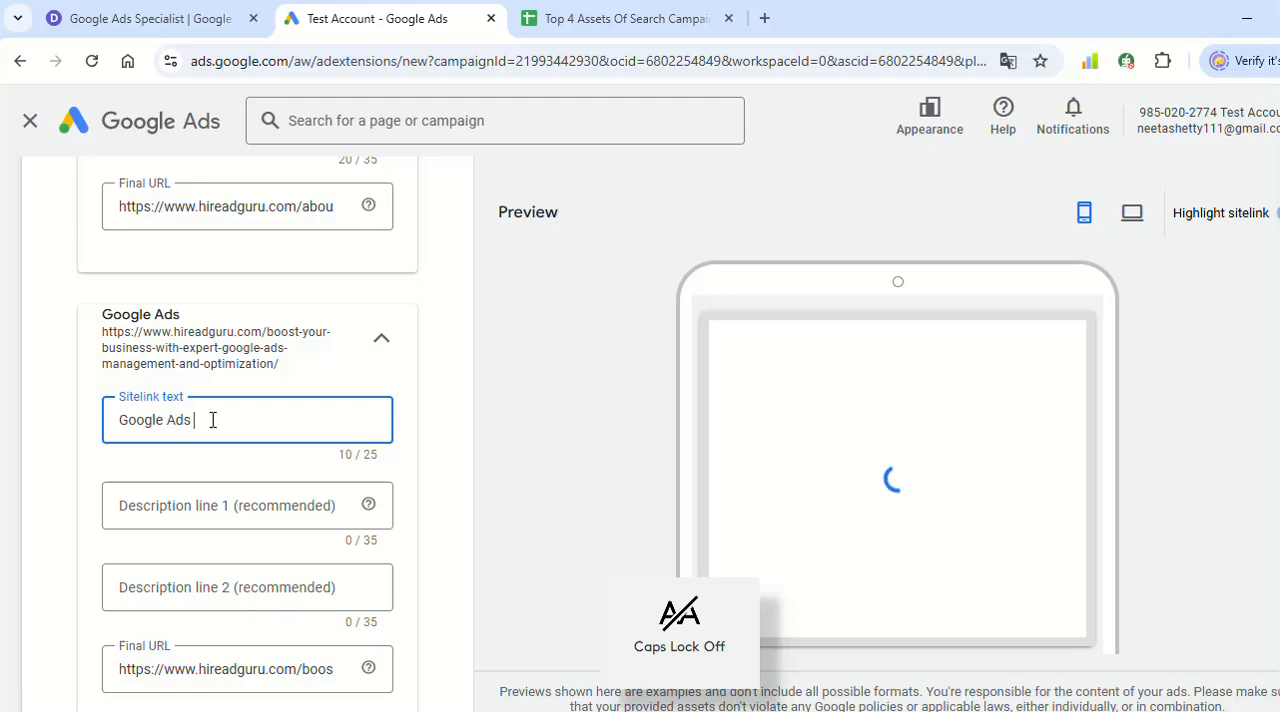
text(Expert)
click(590, 328)
- Read through the Google Ads Expert page on the HireAdGuru website for wording suited to the second sitelink's descriptions
click(151, 8)
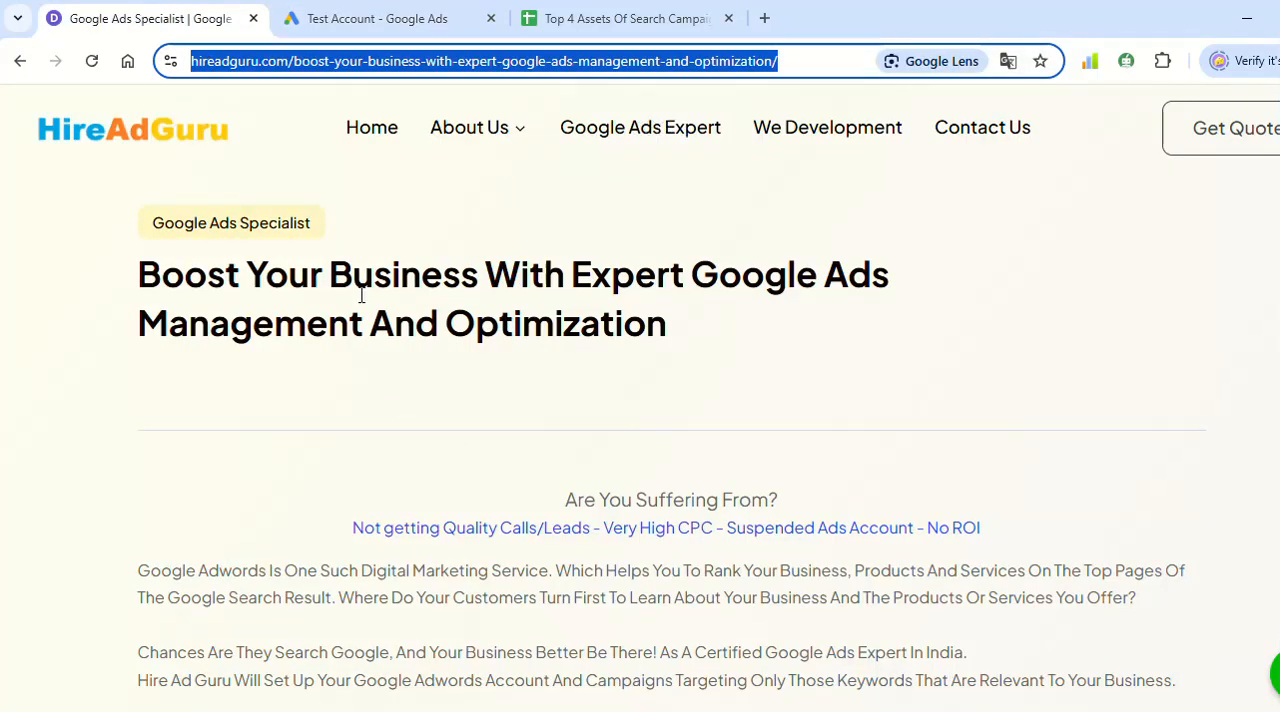
scroll(578, 622, down, 4)
scroll(620, 456, up, 2)
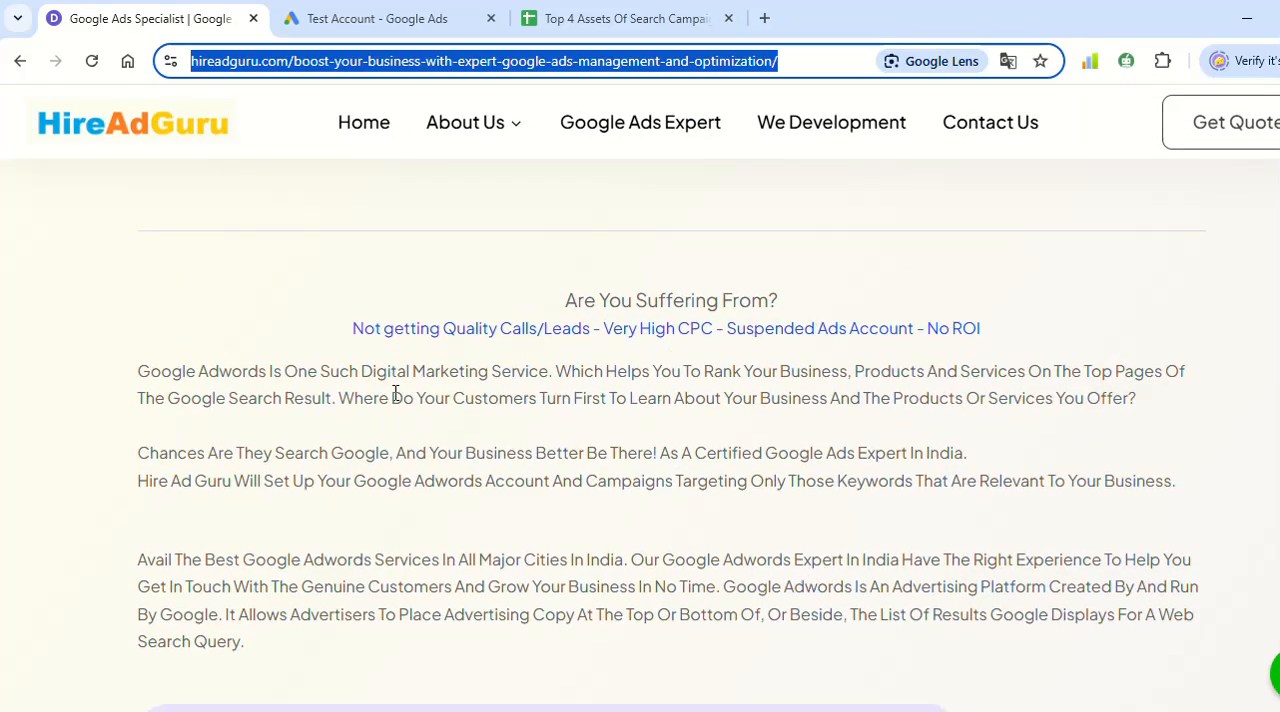
scroll(950, 640, down, 1)
scroll(950, 640, down, 20)
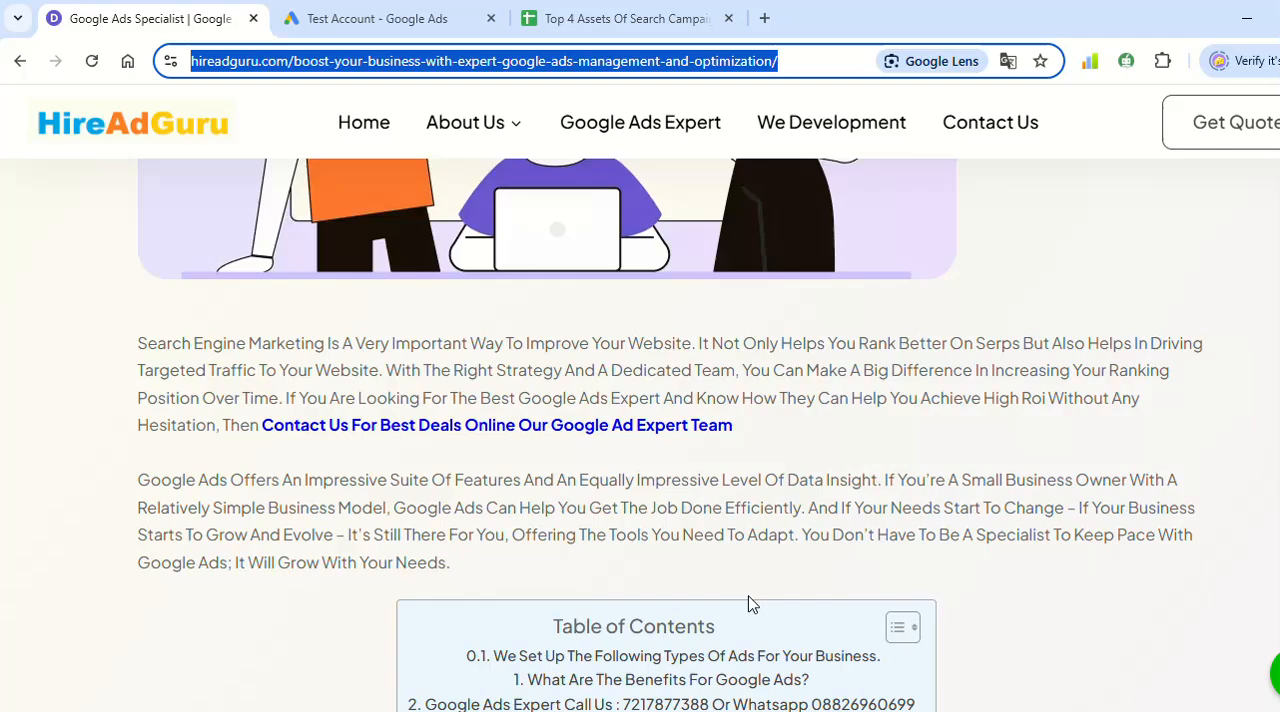
scroll(757, 434, down, 10)
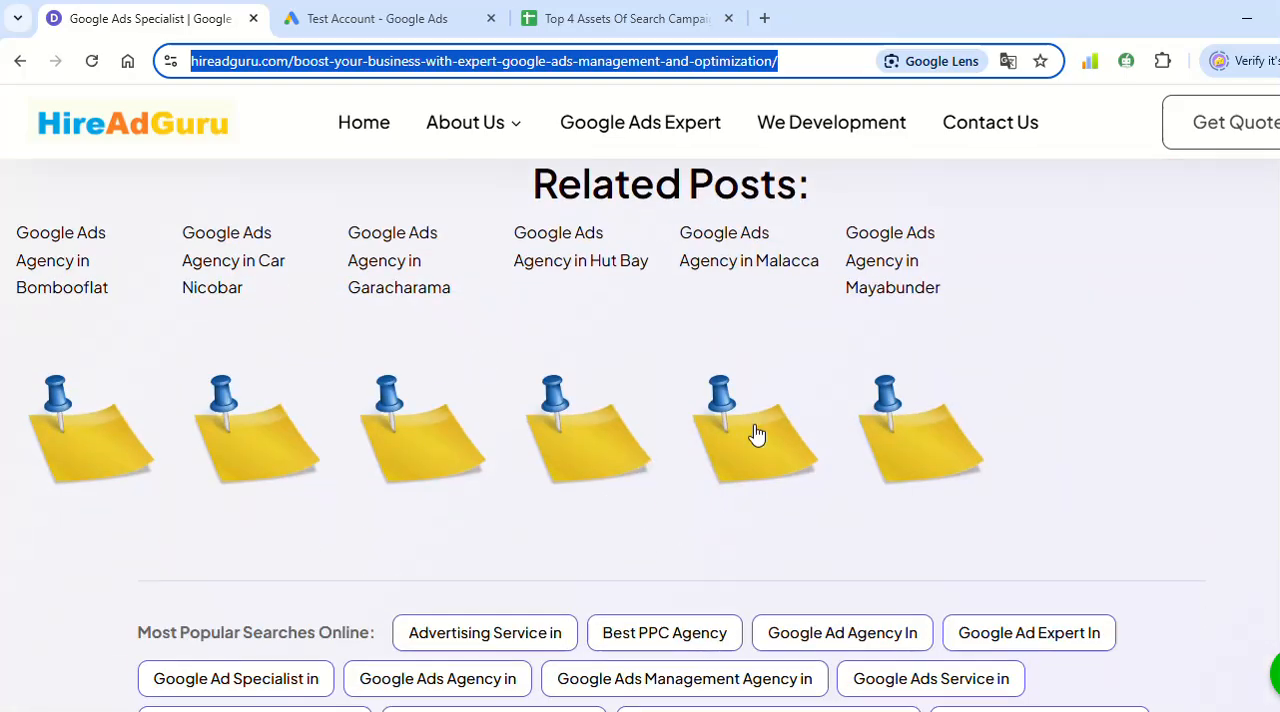
scroll(885, 610, up, 12)
scroll(885, 610, up, 10)
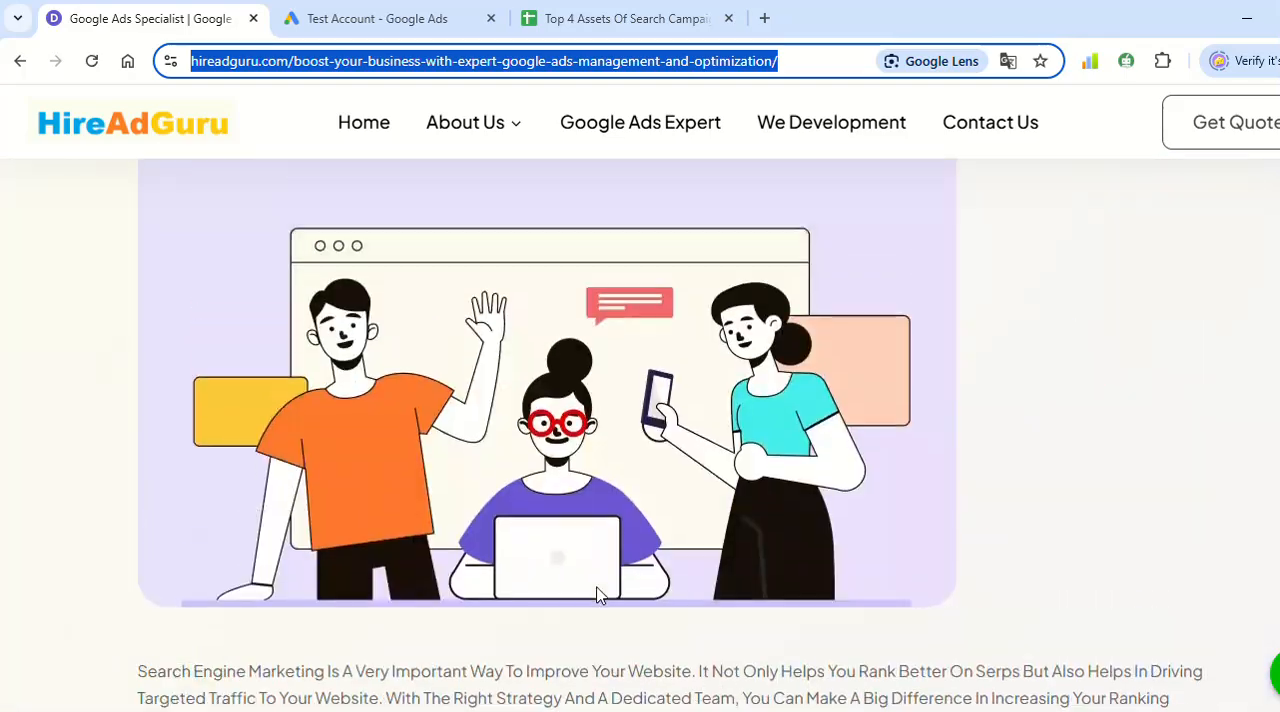
scroll(963, 547, down, 3)
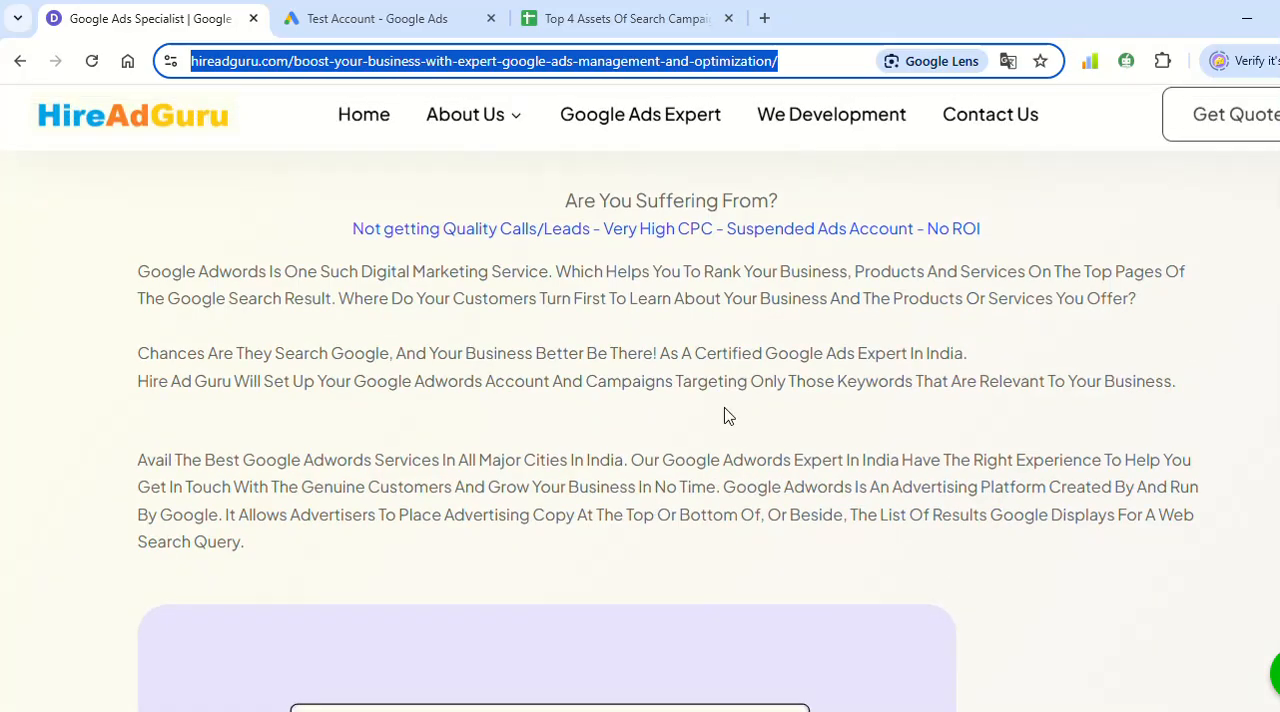
- Enter "pay per click expert" and "get in touch now" as the Google Ads Expert sitelink's description lines in Google Ads, and save the sitelinks
click(445, 12)
click(237, 497)
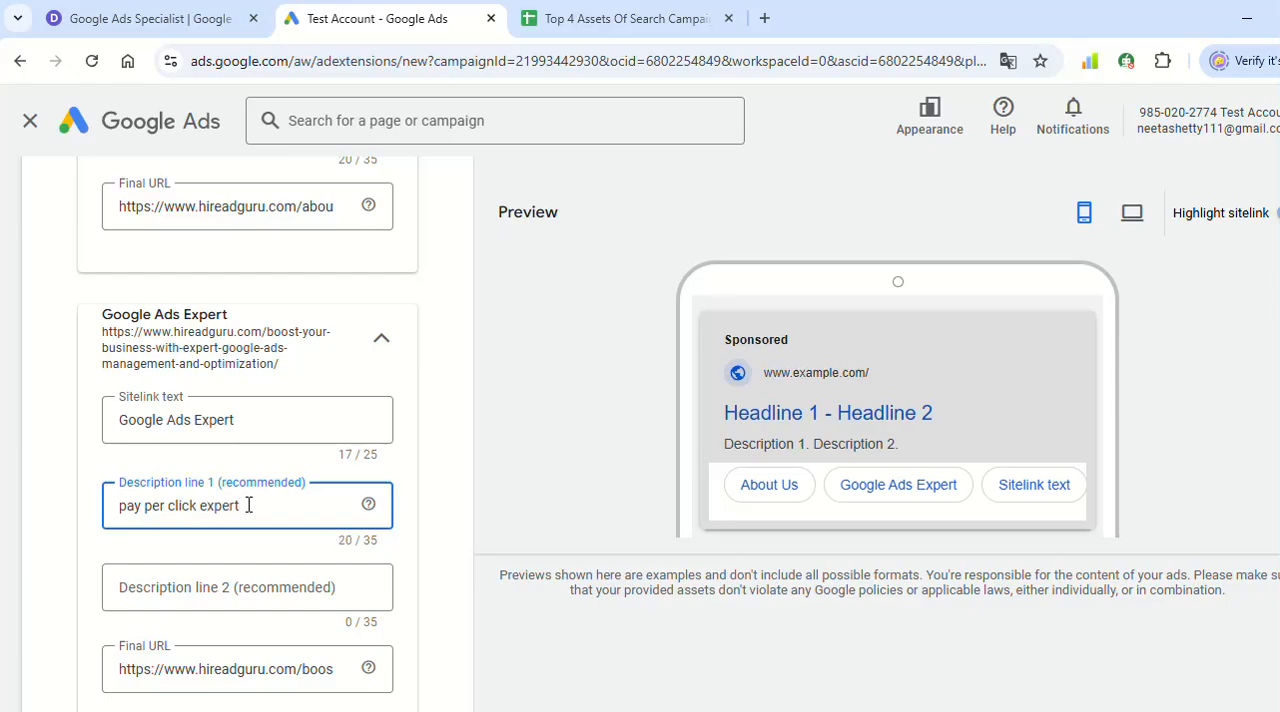
click(284, 578)
text(get in)
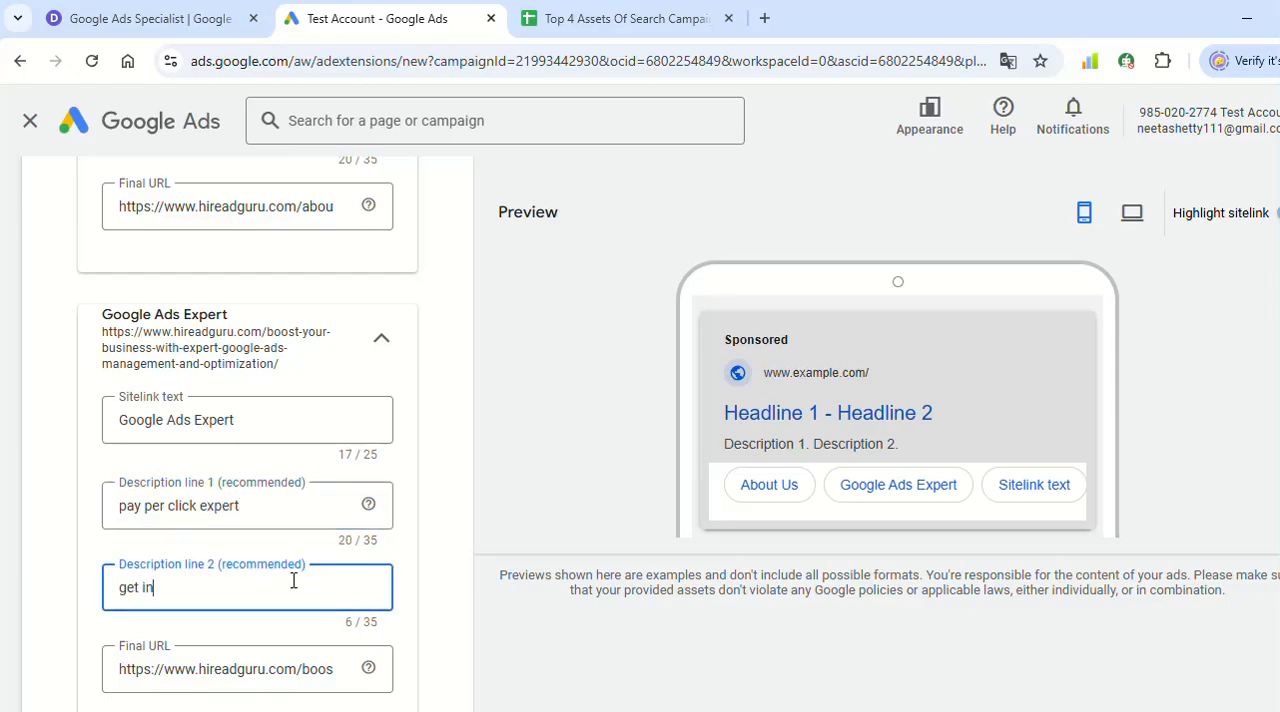
text( touch now)
click(424, 434)
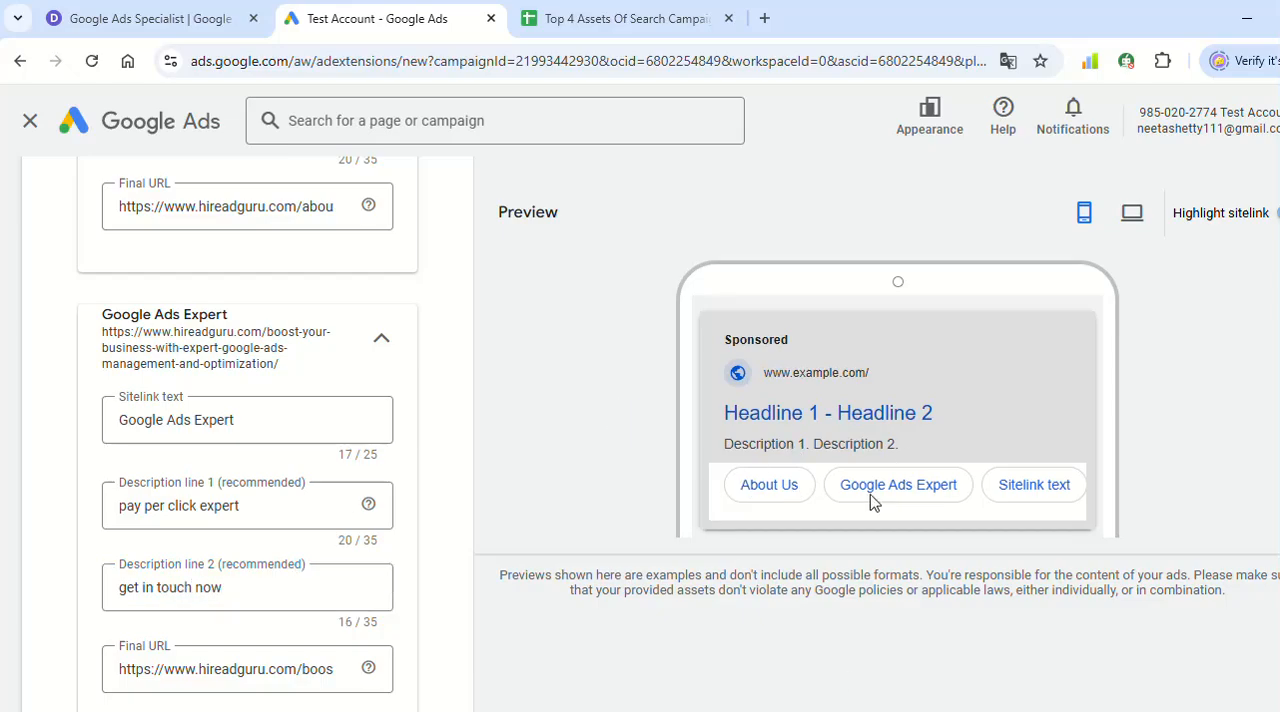
scroll(606, 486, down, 5)
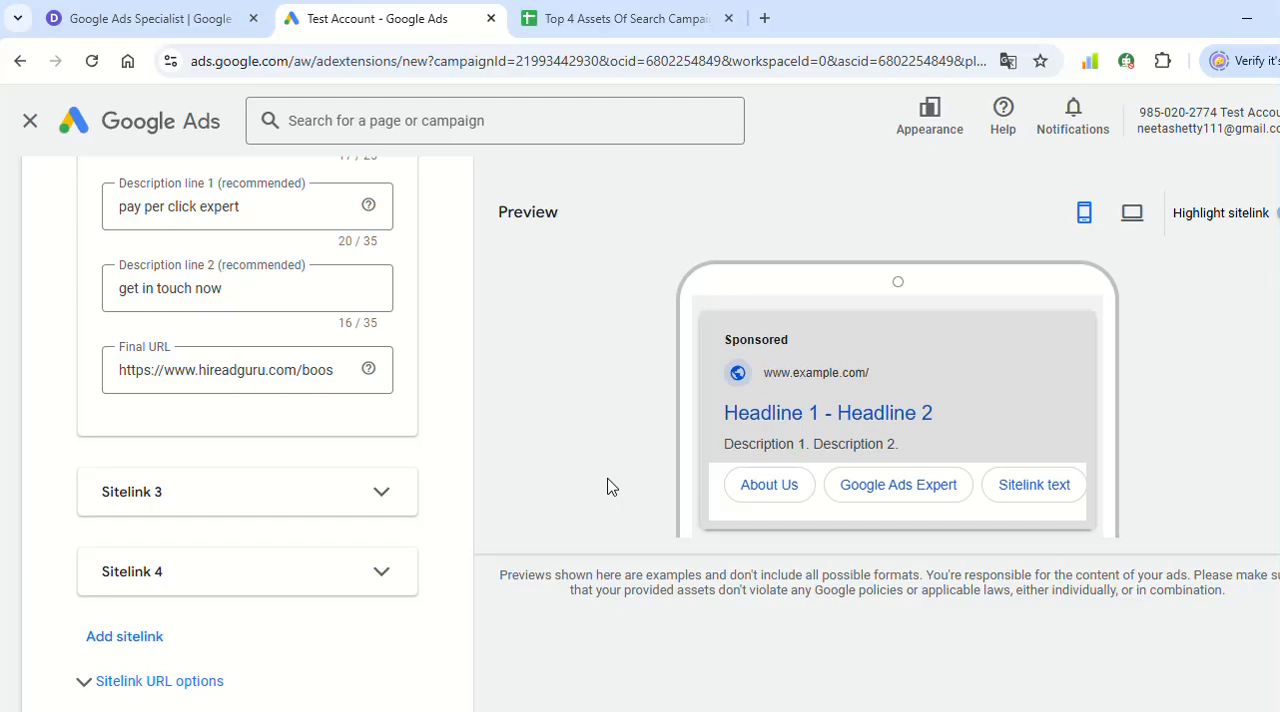
click(60, 628)
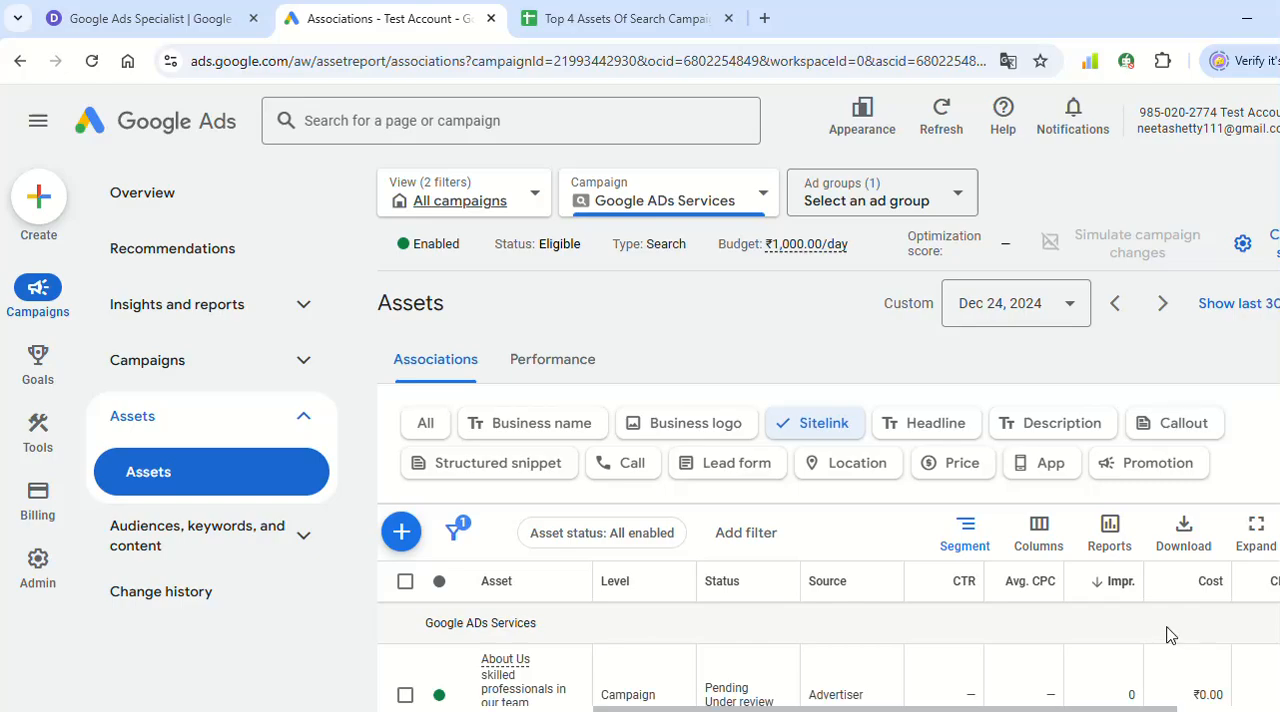
- Select Callout Asset in the Google Sheets asset list, and filter the campaign's assets to callouts in Google Ads
click(688, 8)
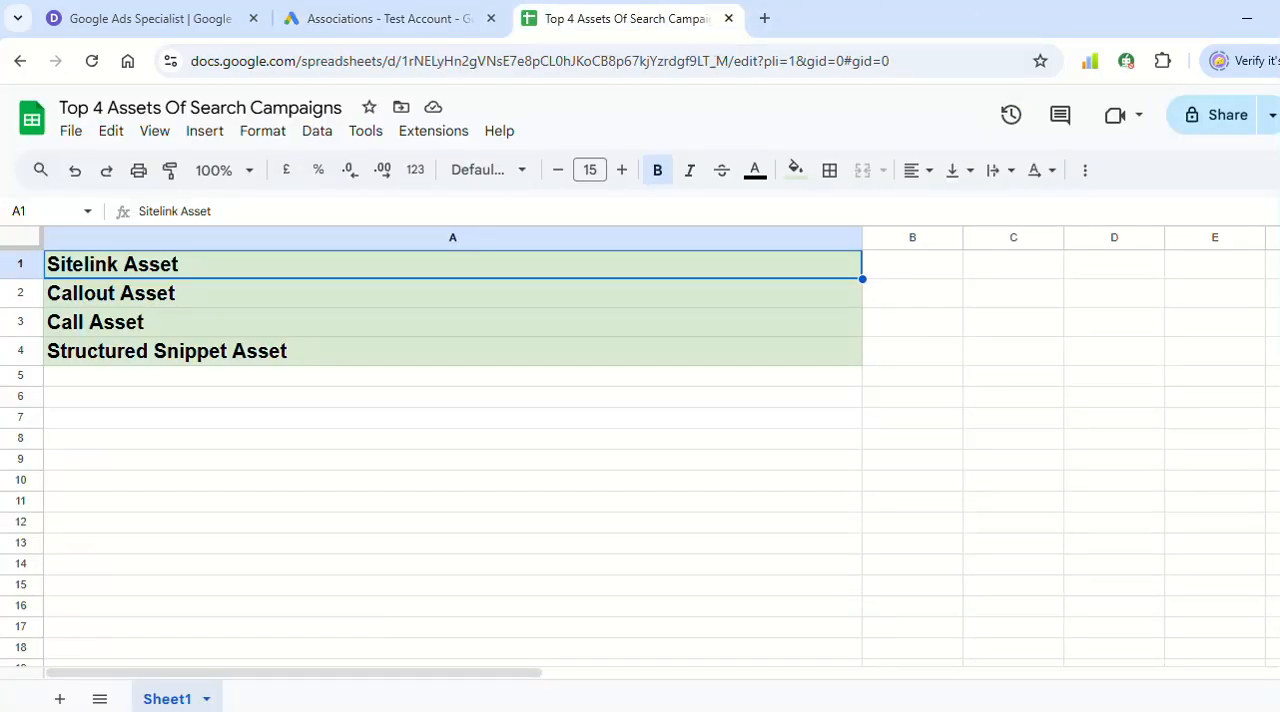
click(192, 300)
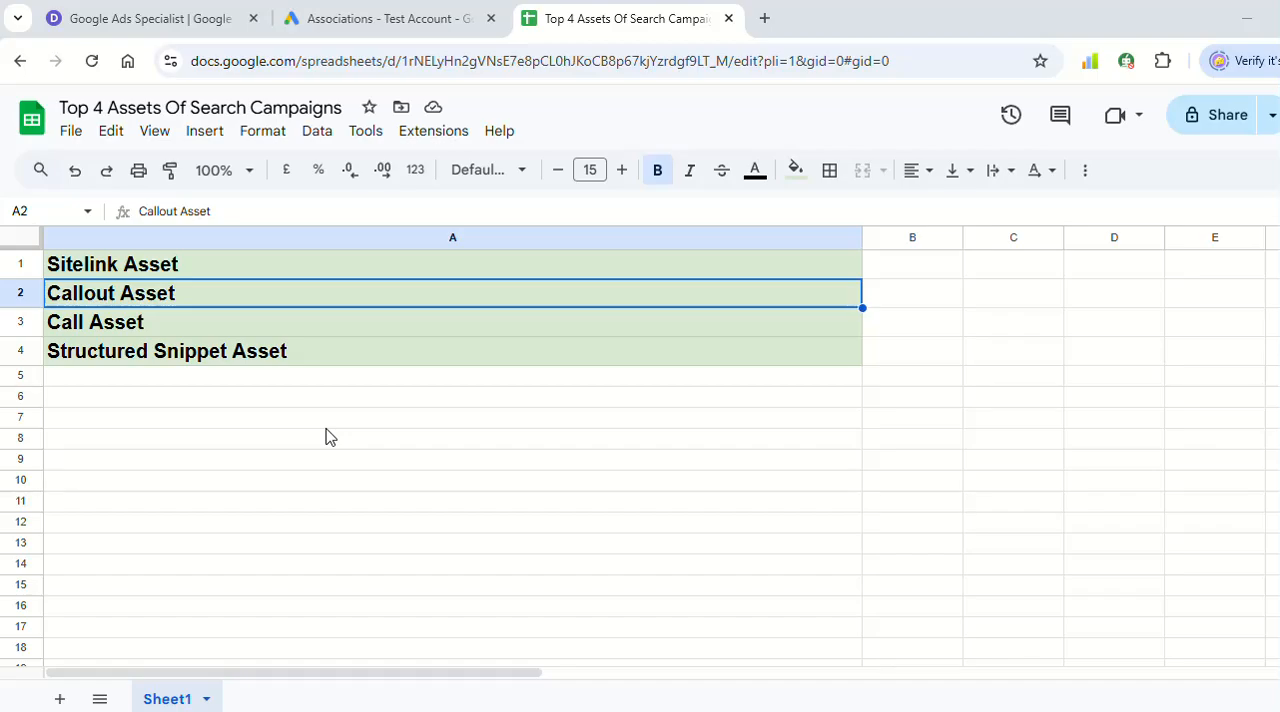
click(363, 16)
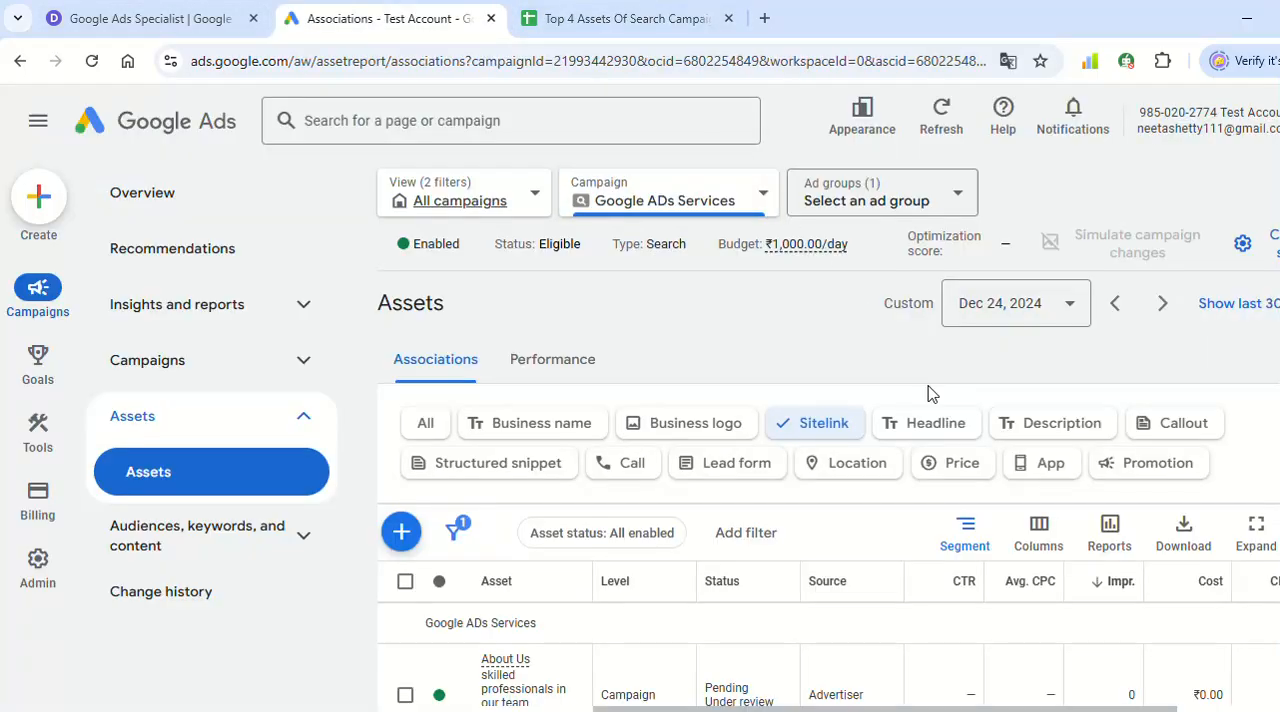
click(1172, 428)
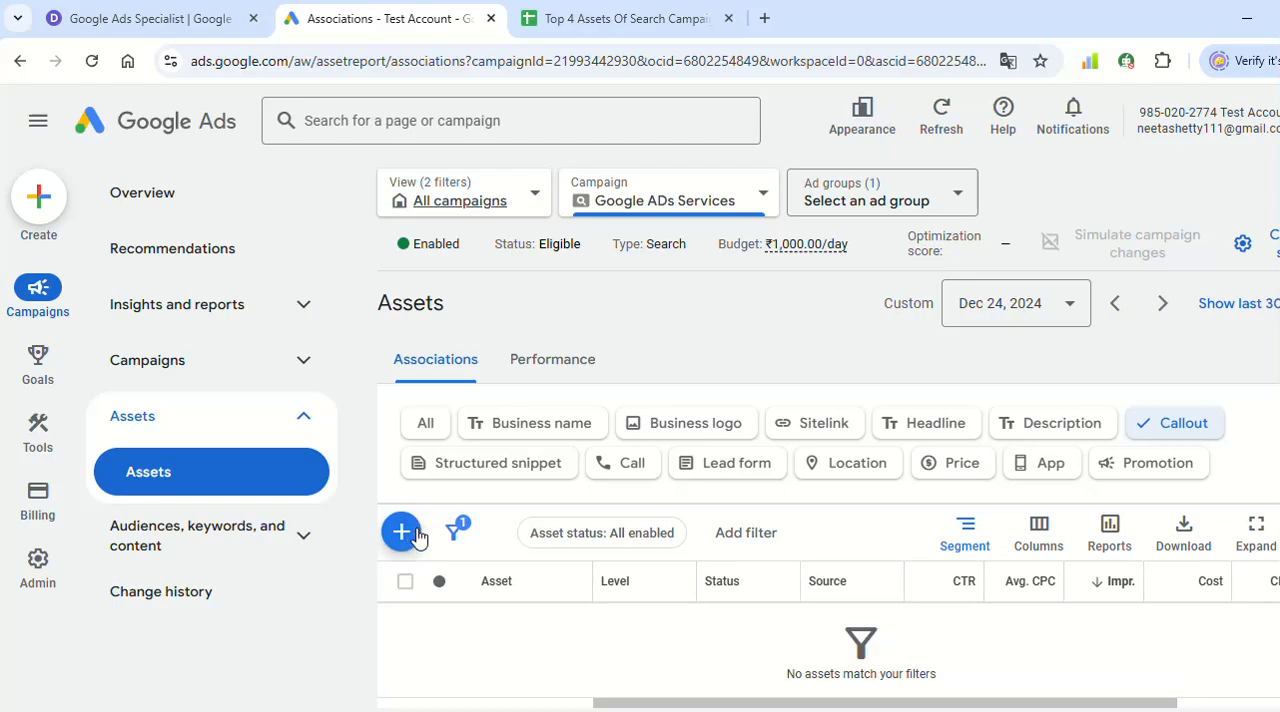
- Start a new callout asset for the Google ADs Services campaign and enter "free shipping" as callout text 1
click(417, 537)
click(248, 398)
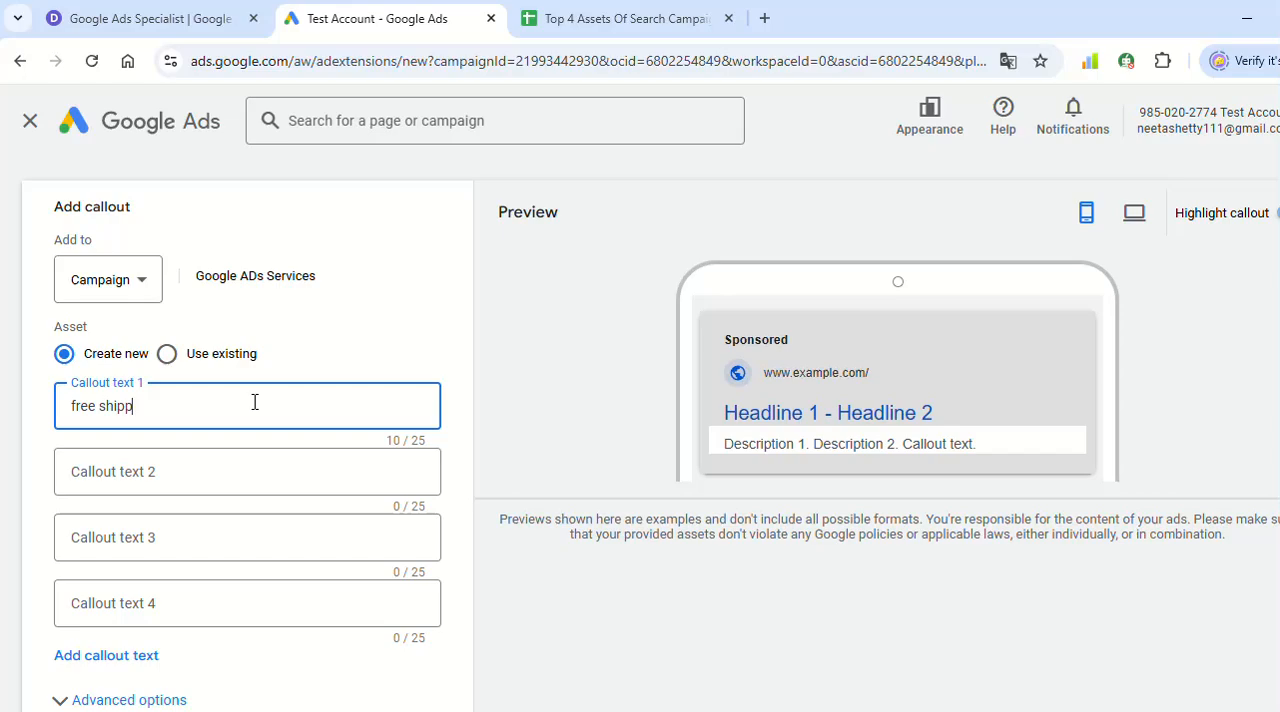
click(627, 328)
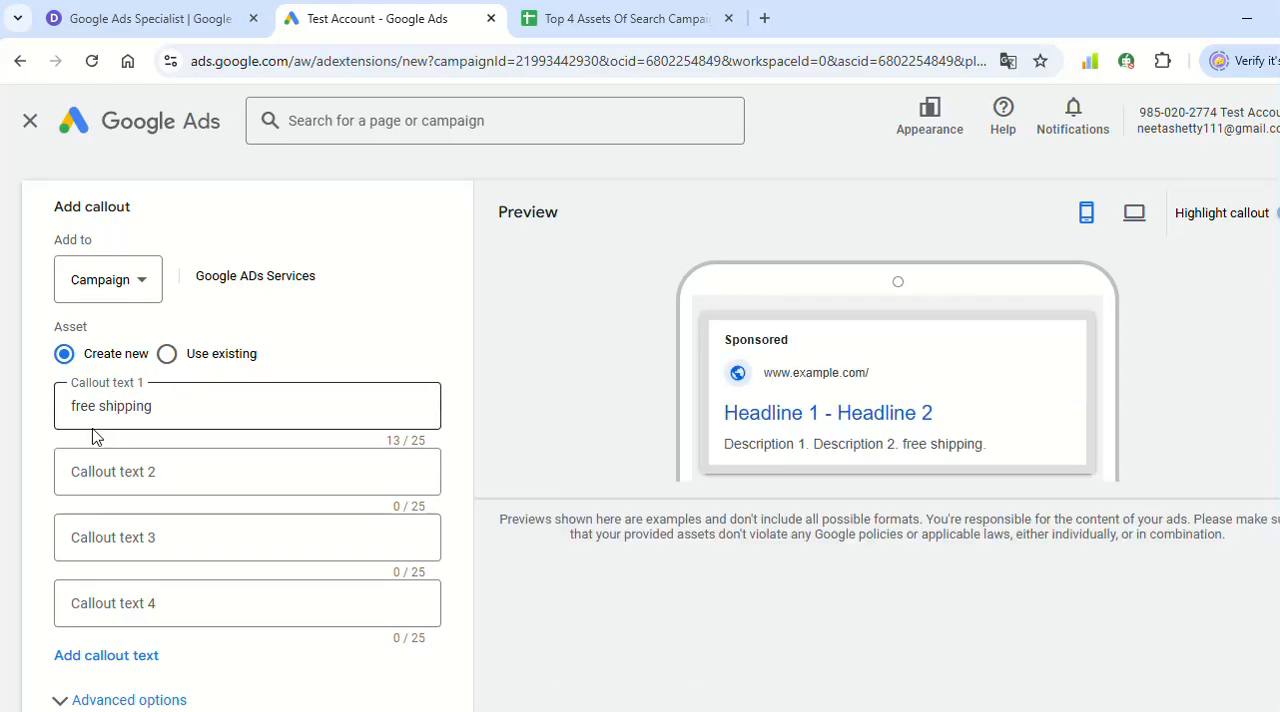
- Enter "24/7 supoort available" as callout text 2
click(166, 490)
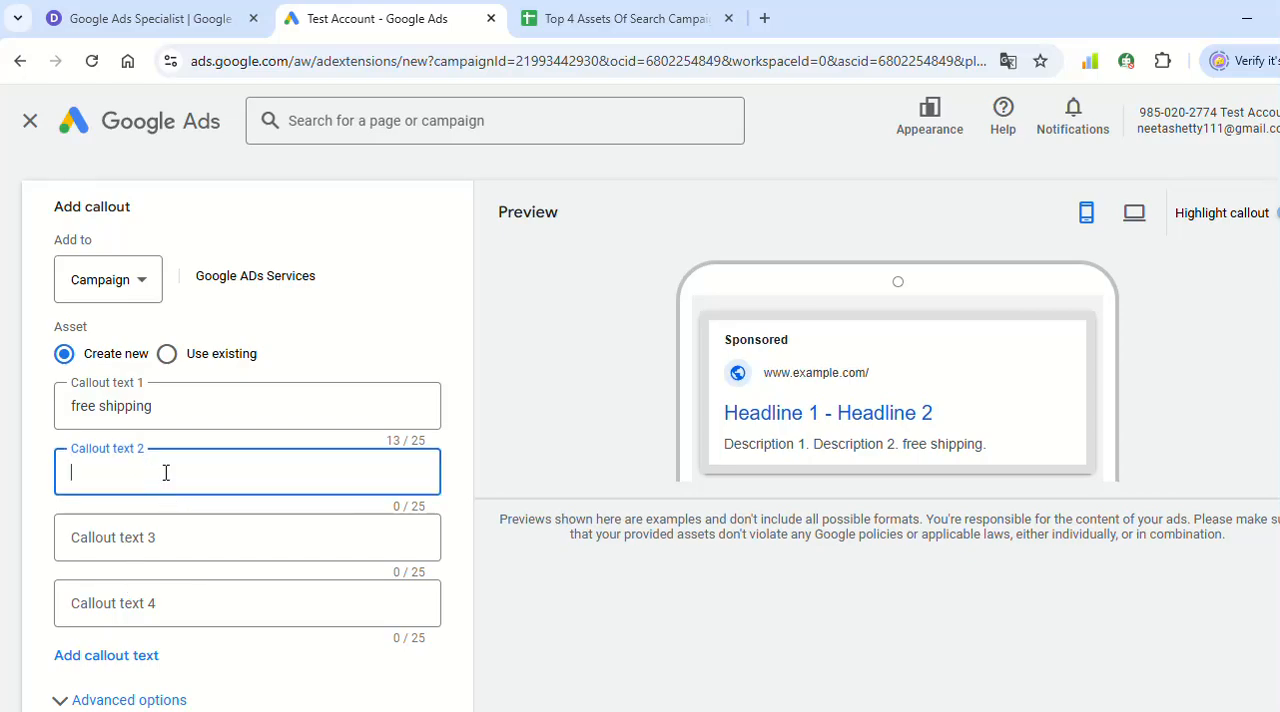
text(24/7)
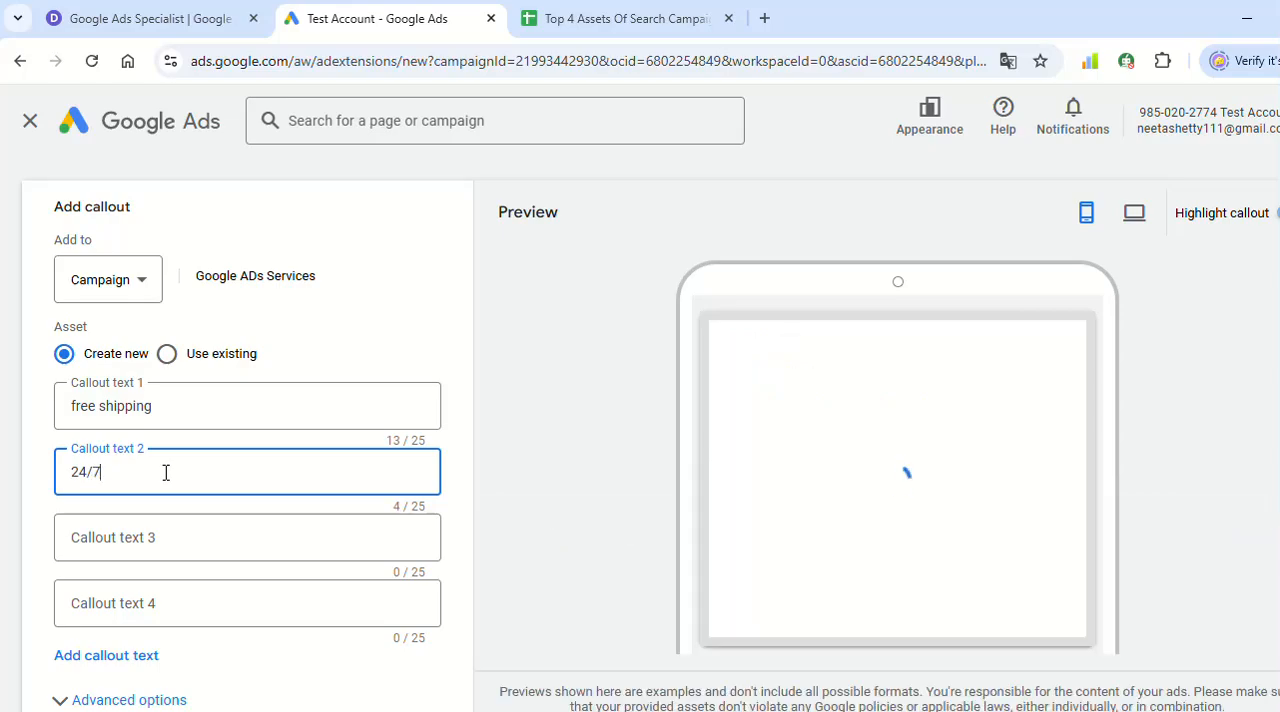
text( supoort)
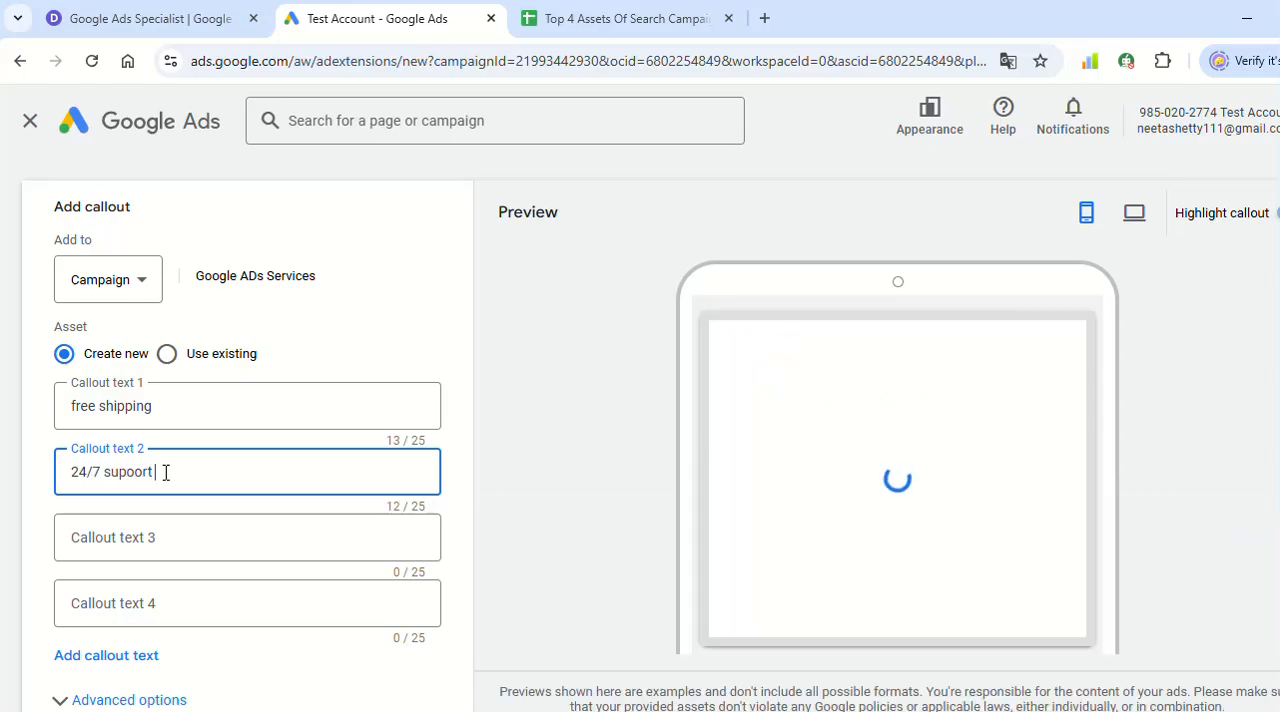
text( avail;abl)
key(BackSpace)
key(BackSpace)
key(BackSpace)
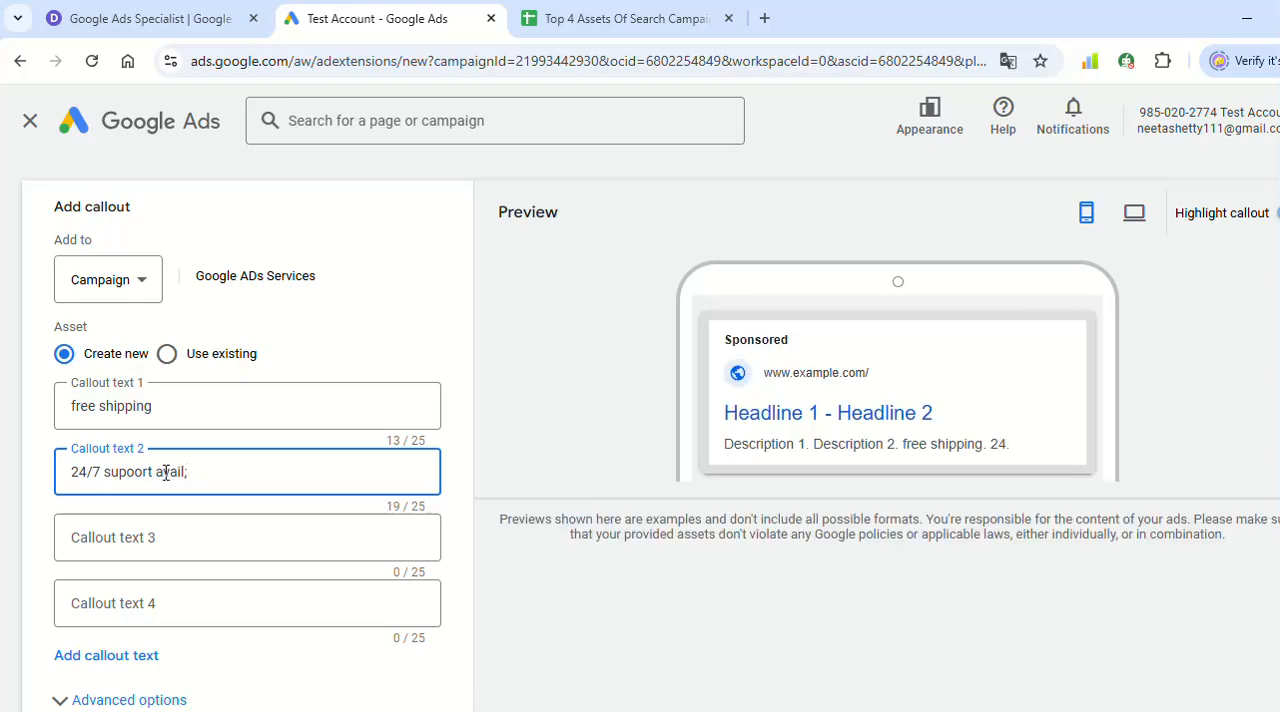
text(able)
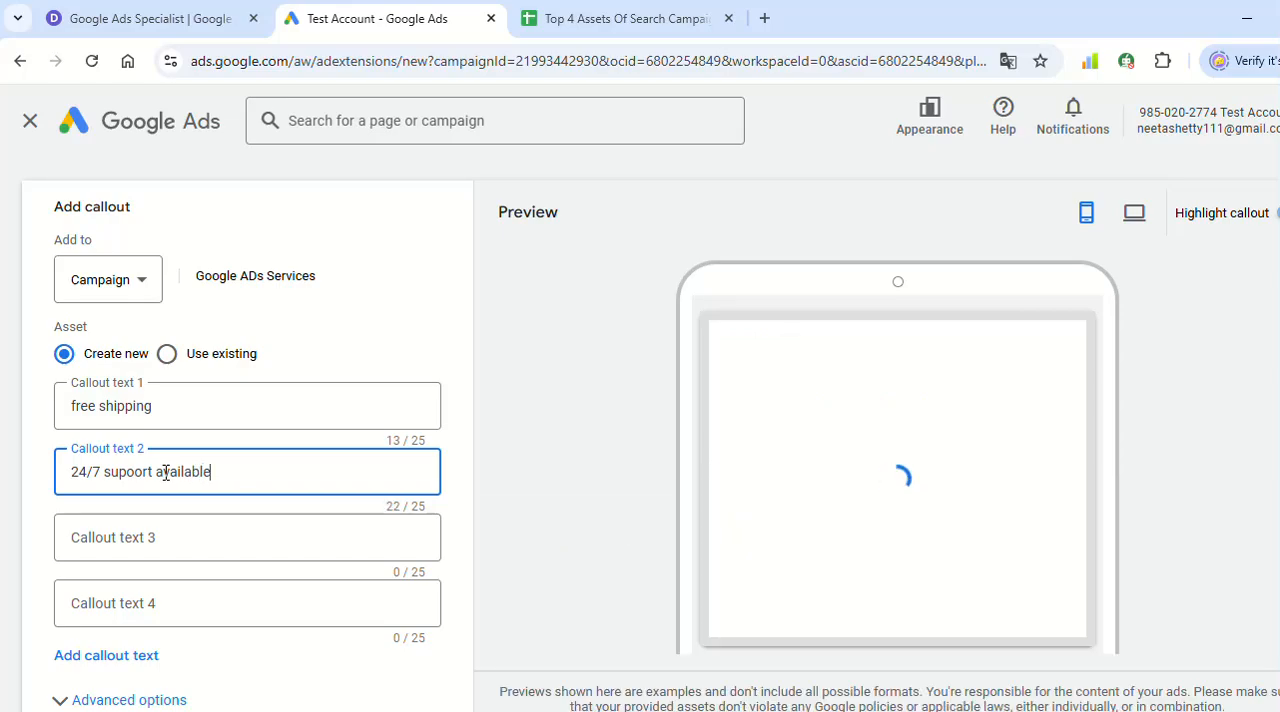
- Enter "25% off on all deals" as callout text 3 and save the callouts
click(622, 477)
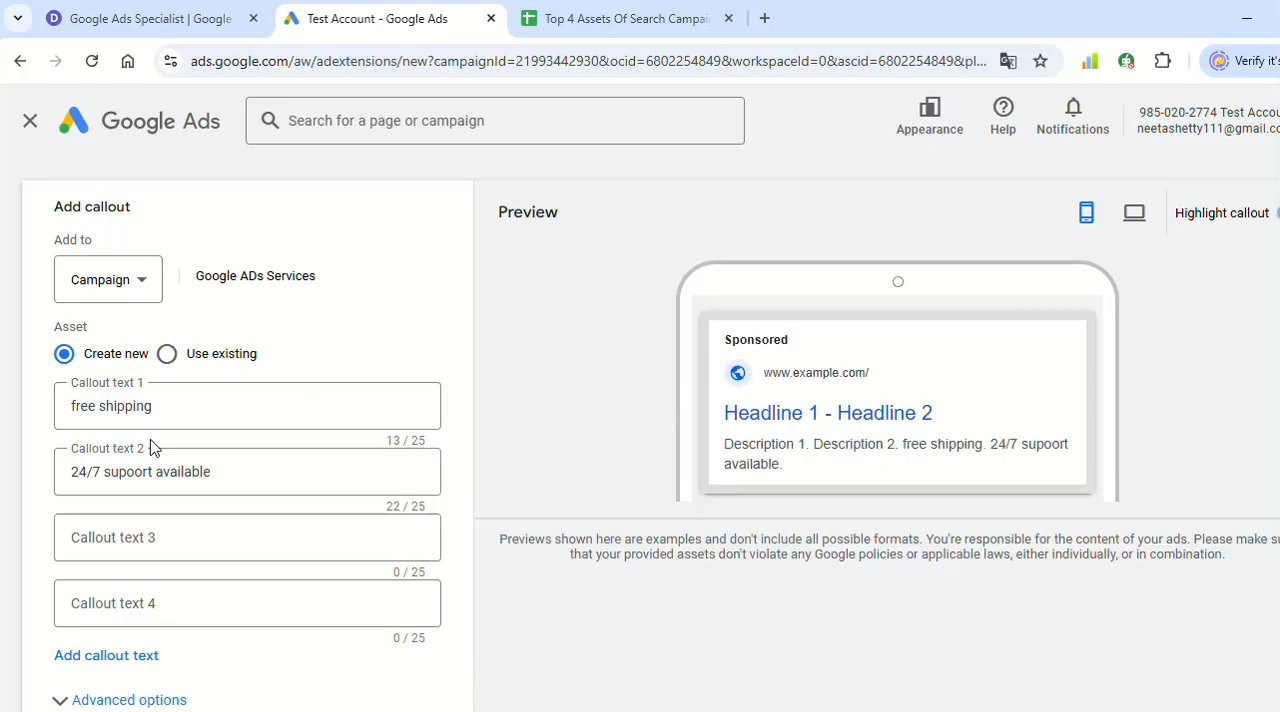
scroll(289, 486, down, 1)
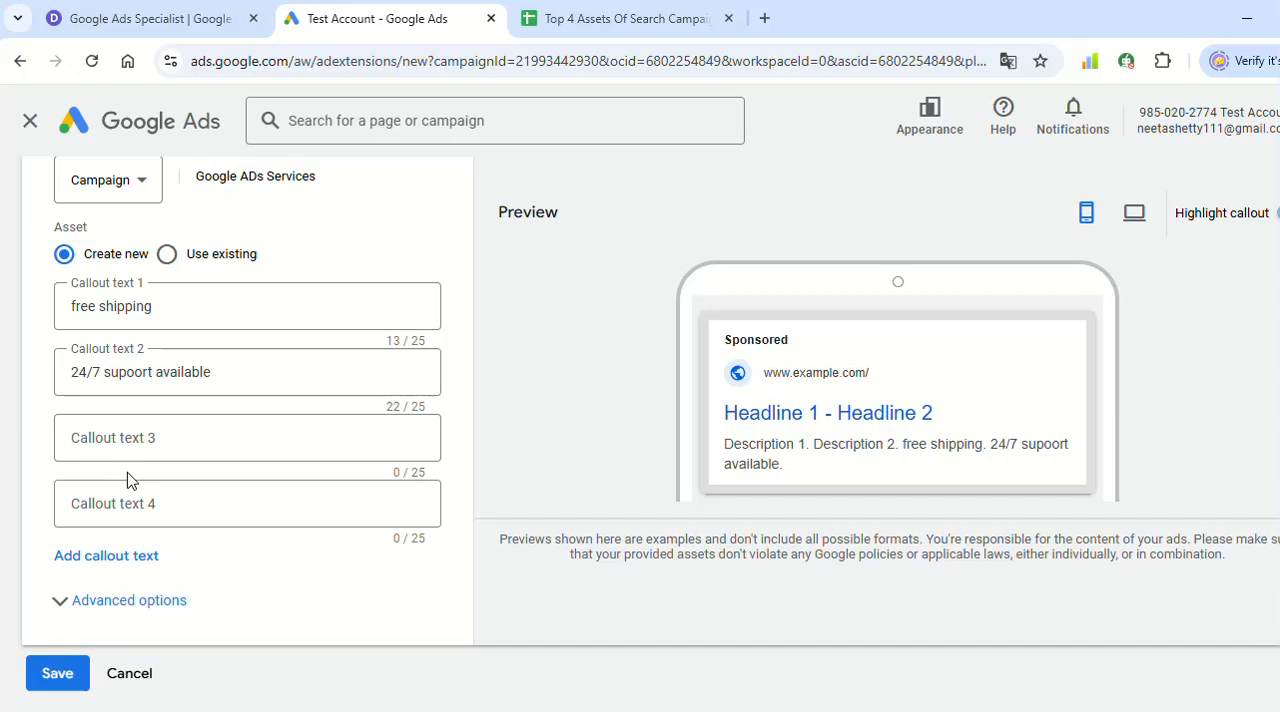
click(131, 452)
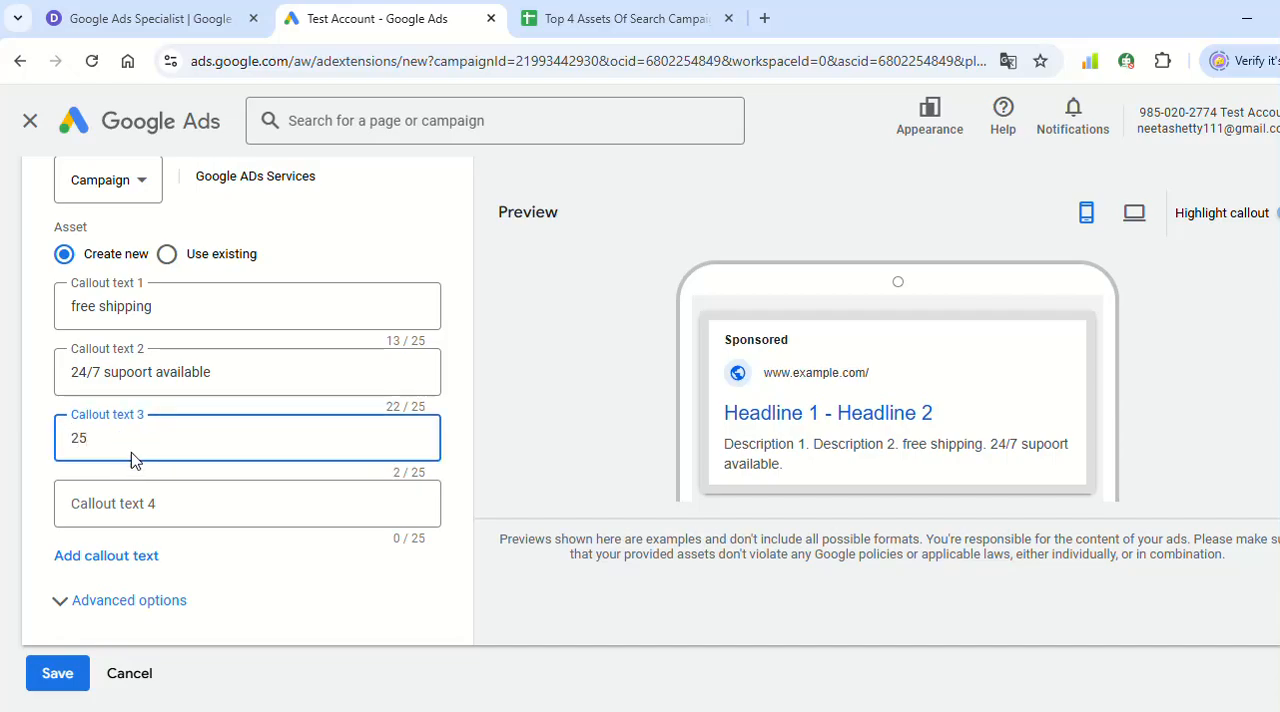
text(25% off )
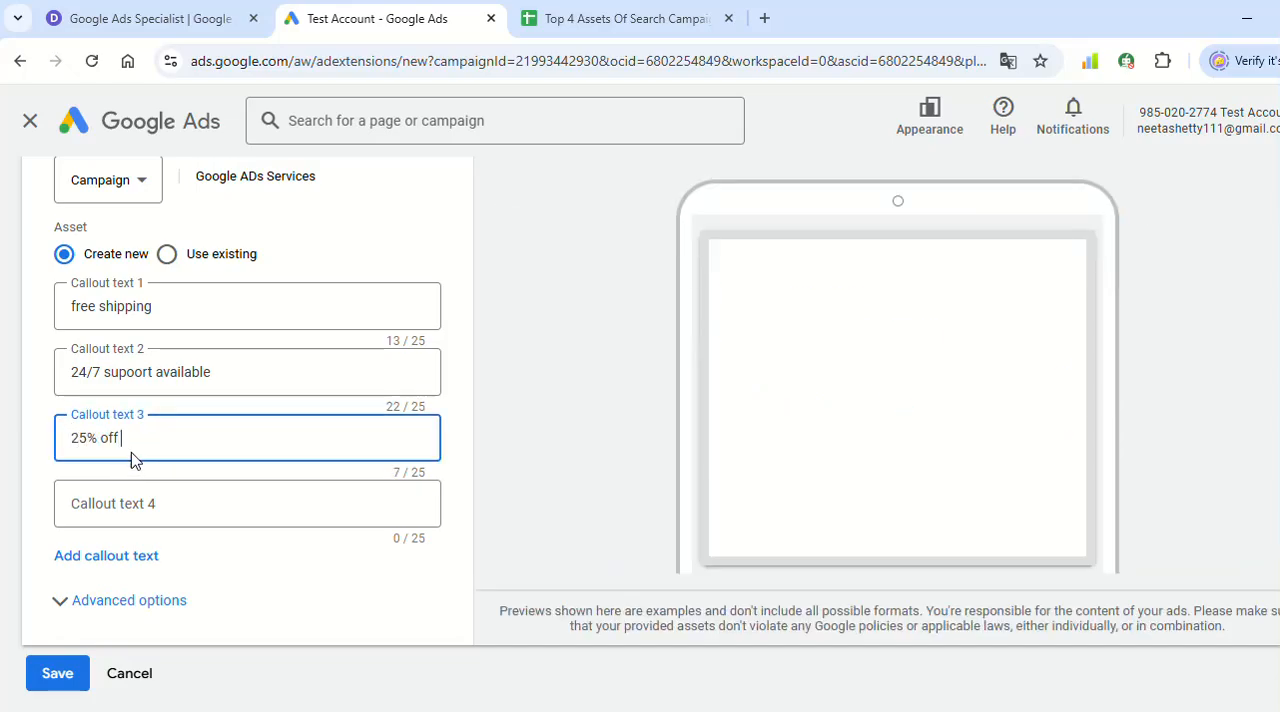
text(on all deals)
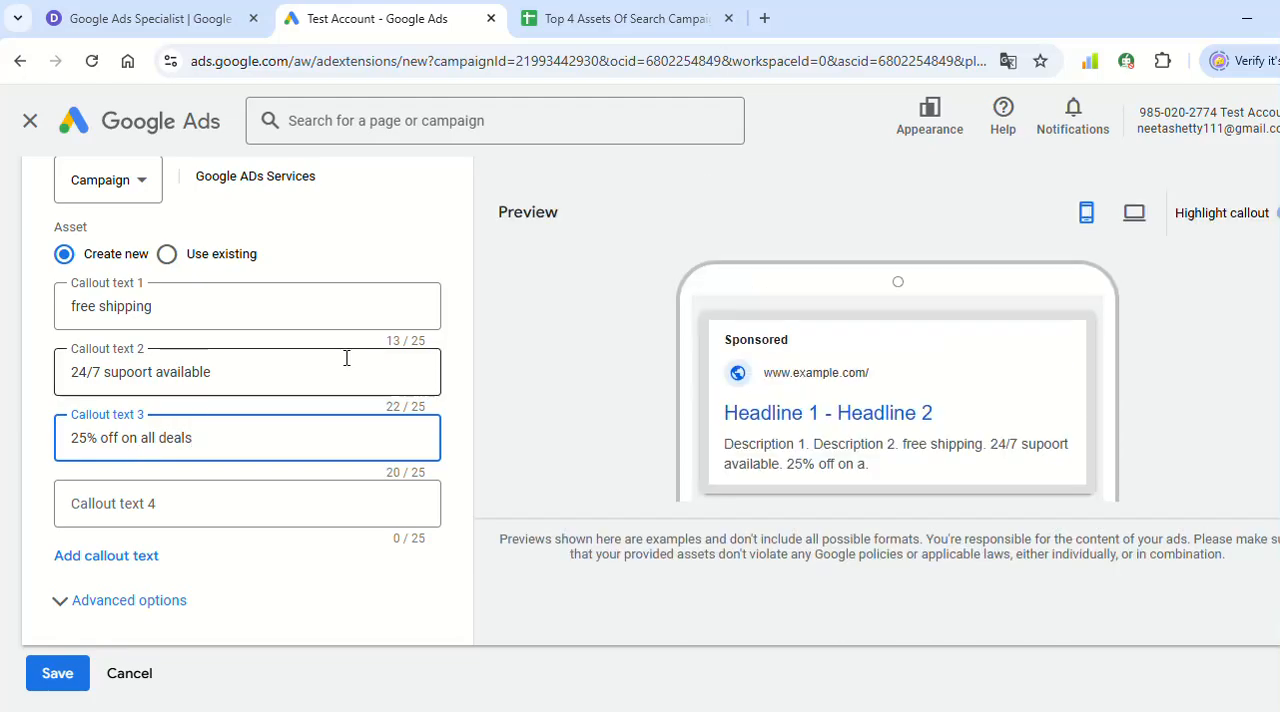
click(608, 368)
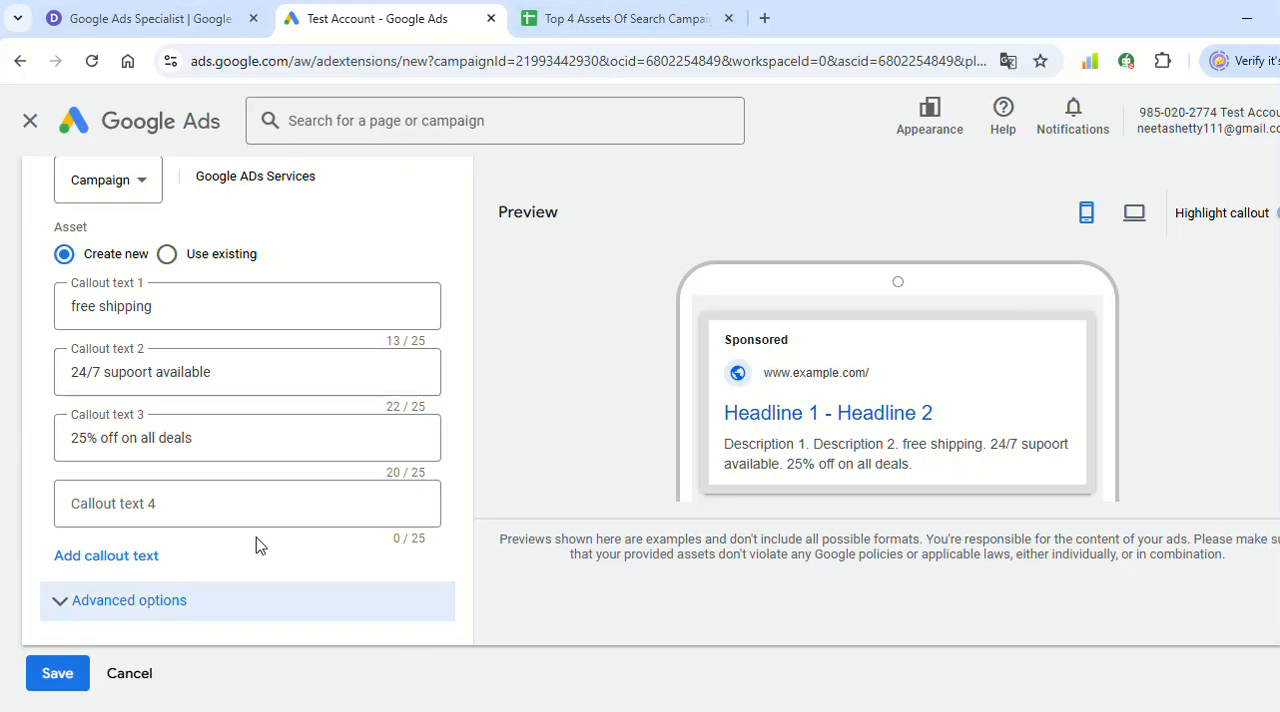
click(62, 673)
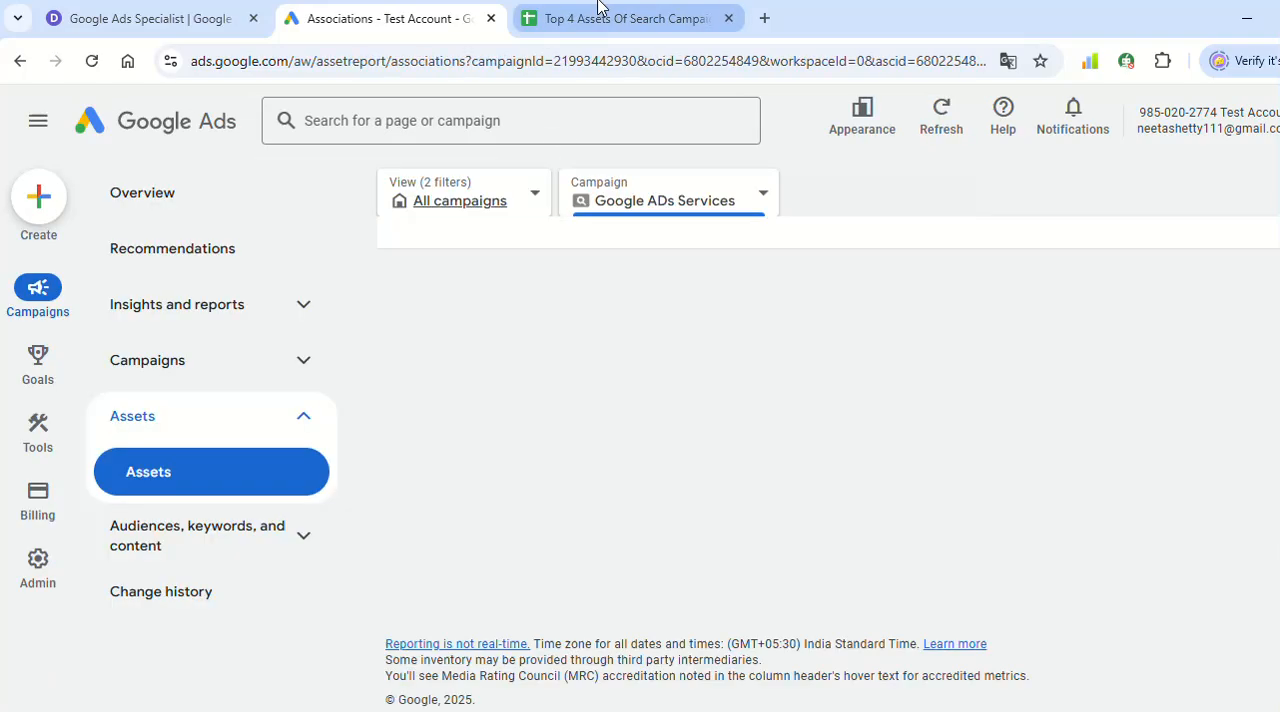
- Select Call Asset in the Google Sheets asset list, and start a new call asset for the Google ADs Services campaign in Google Ads
click(598, 14)
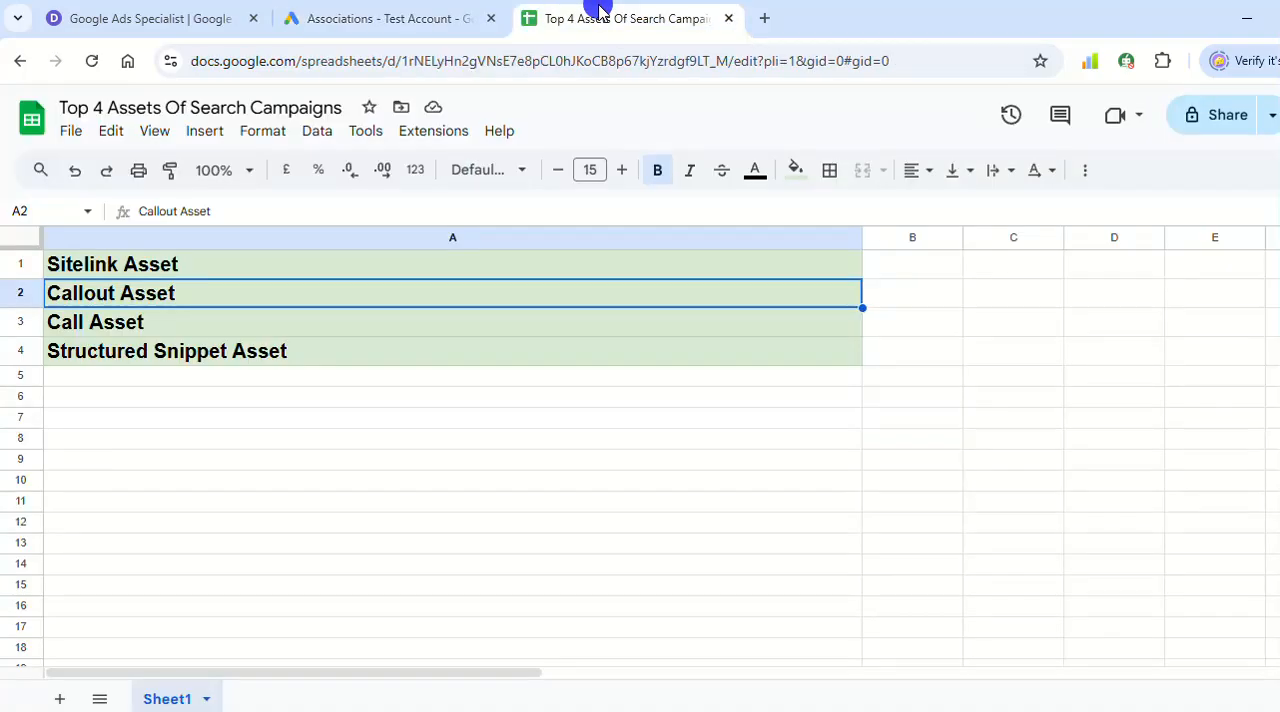
click(203, 320)
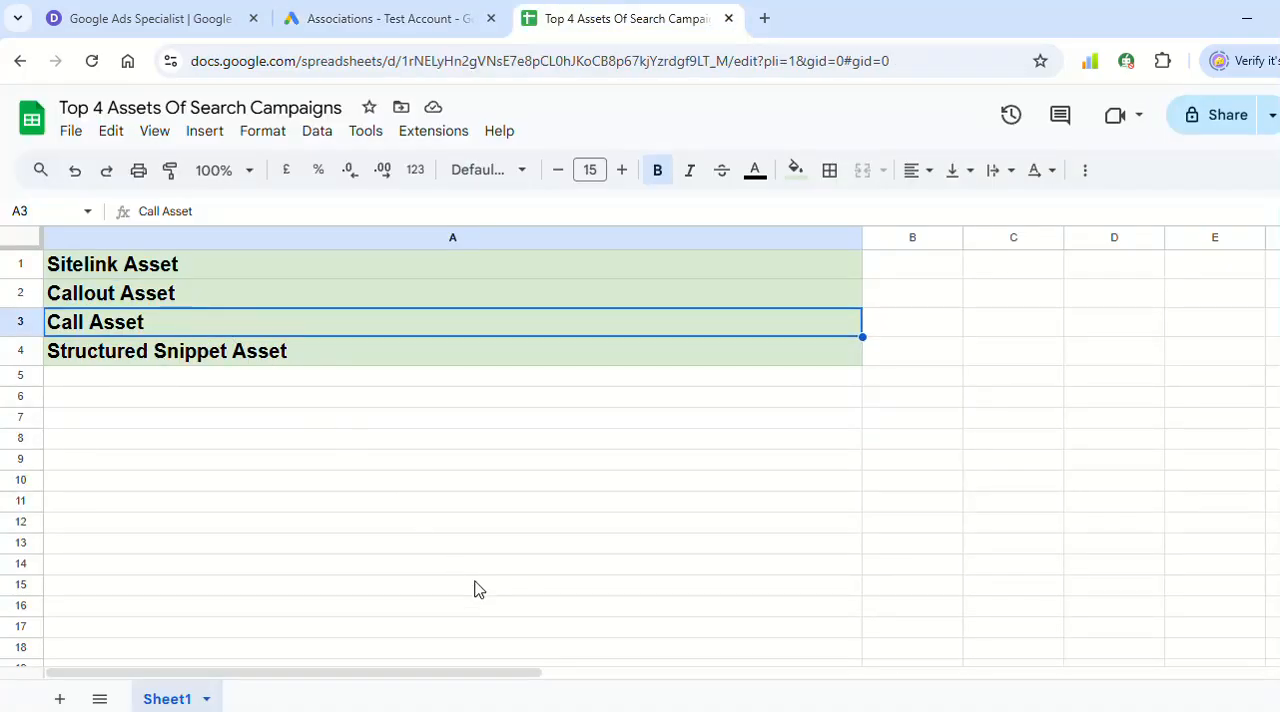
click(400, 16)
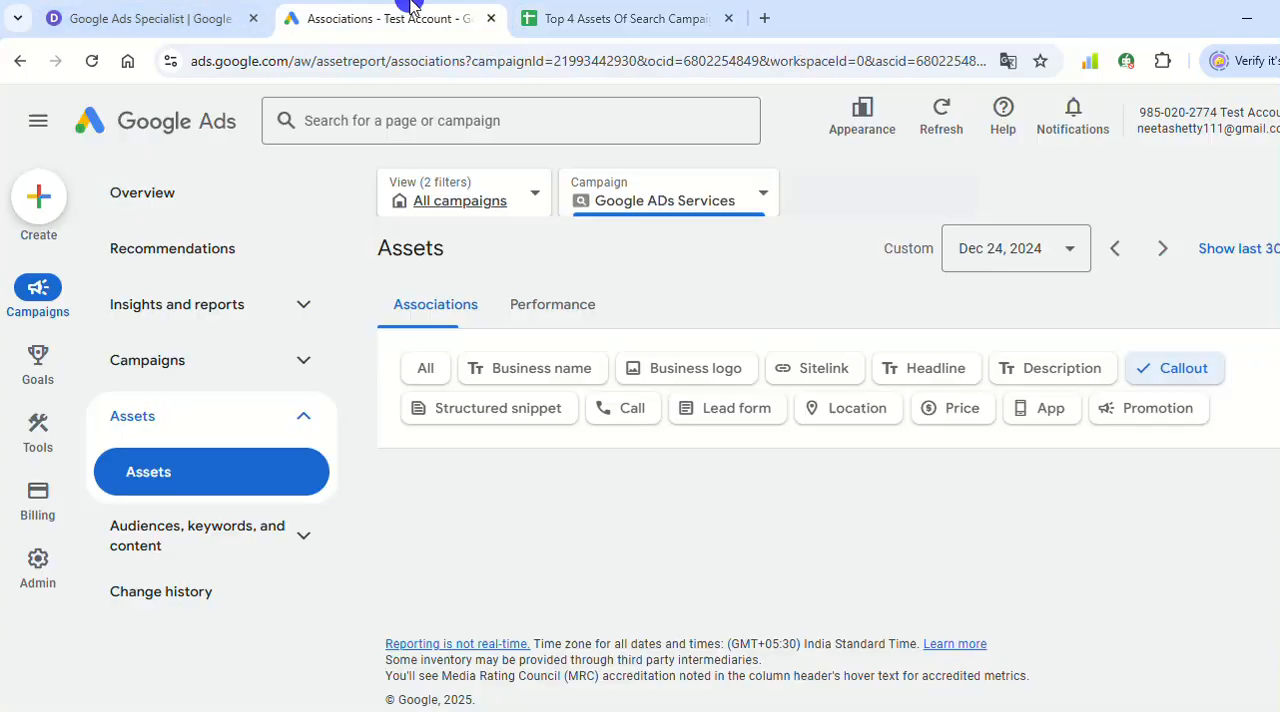
click(634, 463)
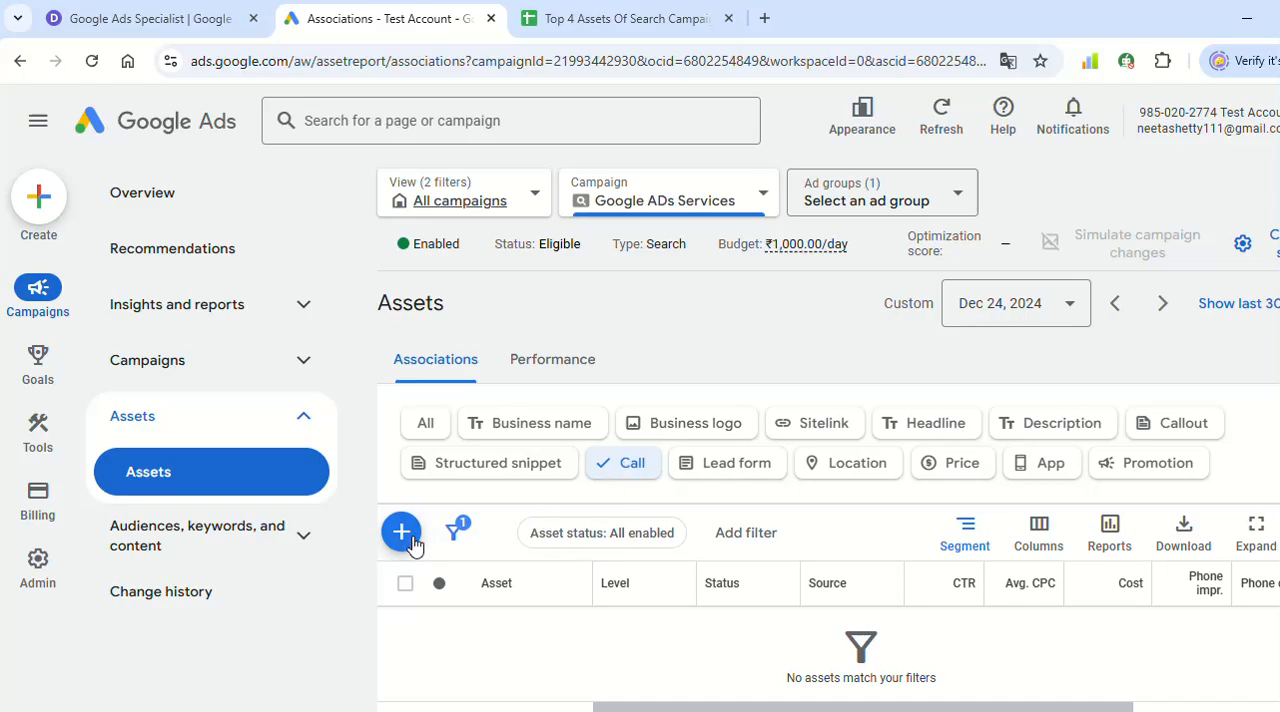
click(401, 532)
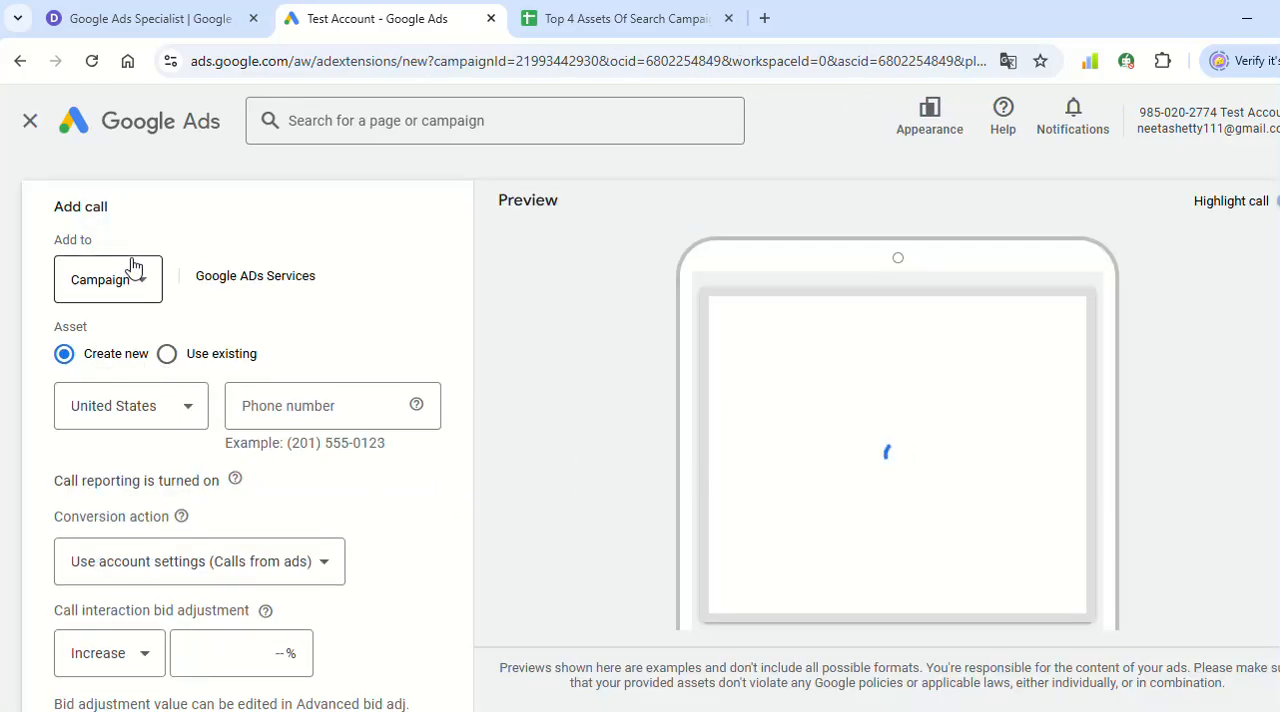
- Set the call asset's phone number country to India
click(110, 408)
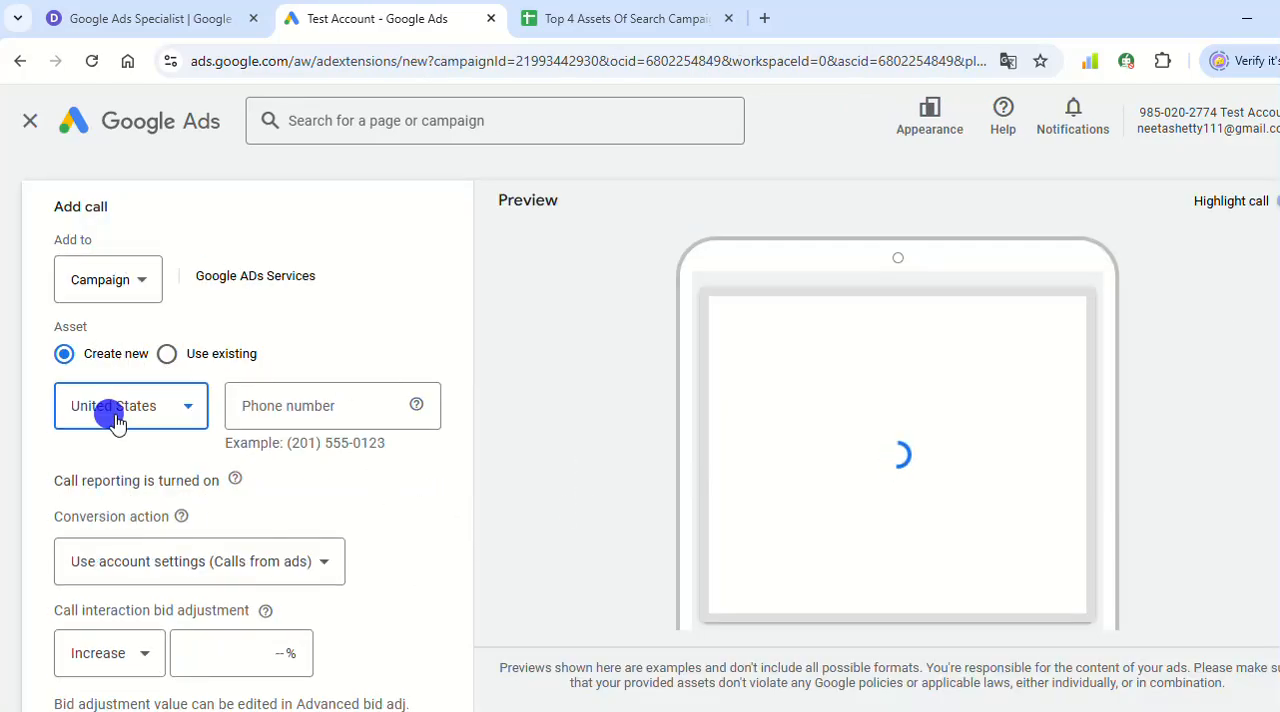
scroll(200, 380, up, 20)
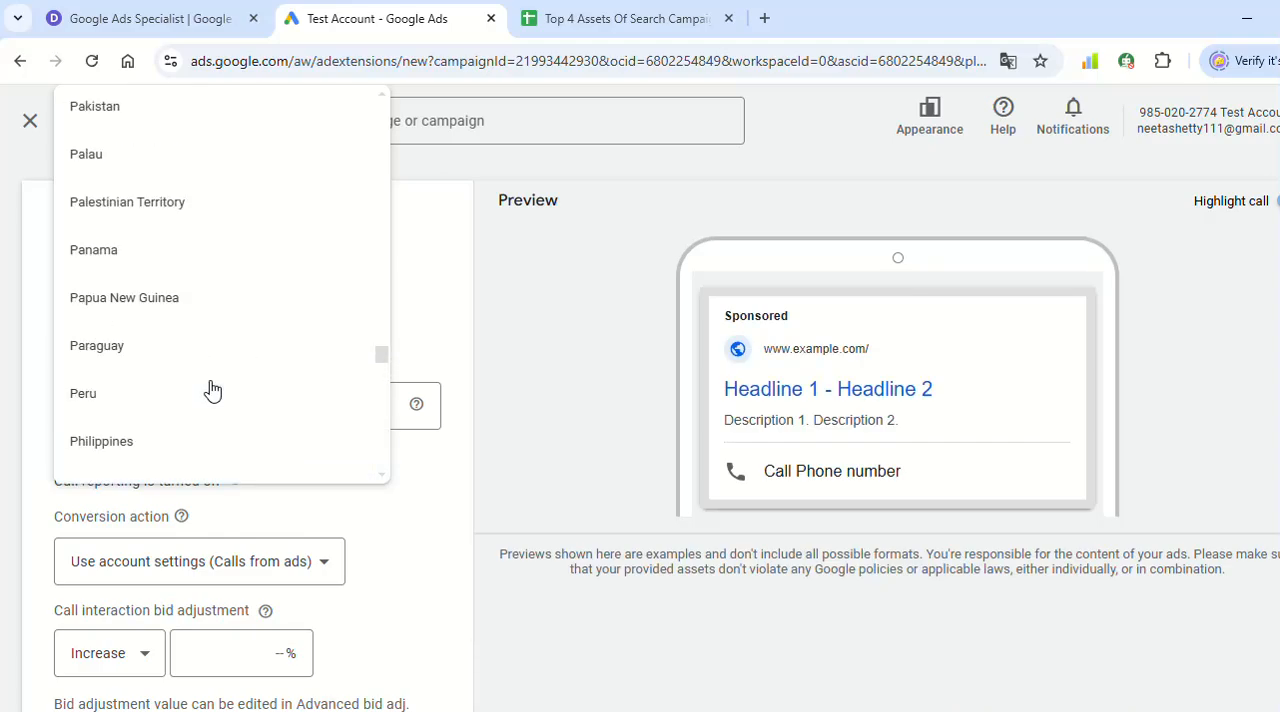
scroll(92, 235, up, 10)
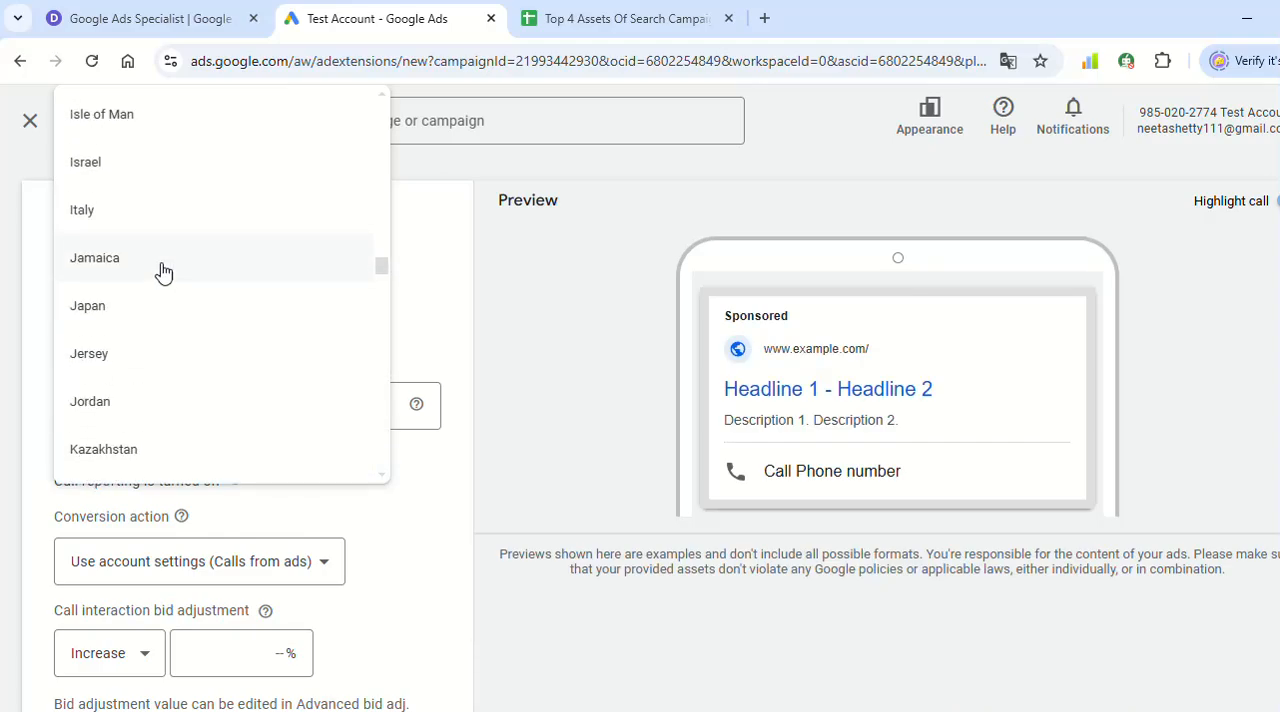
scroll(155, 262, up, 3)
click(117, 318)
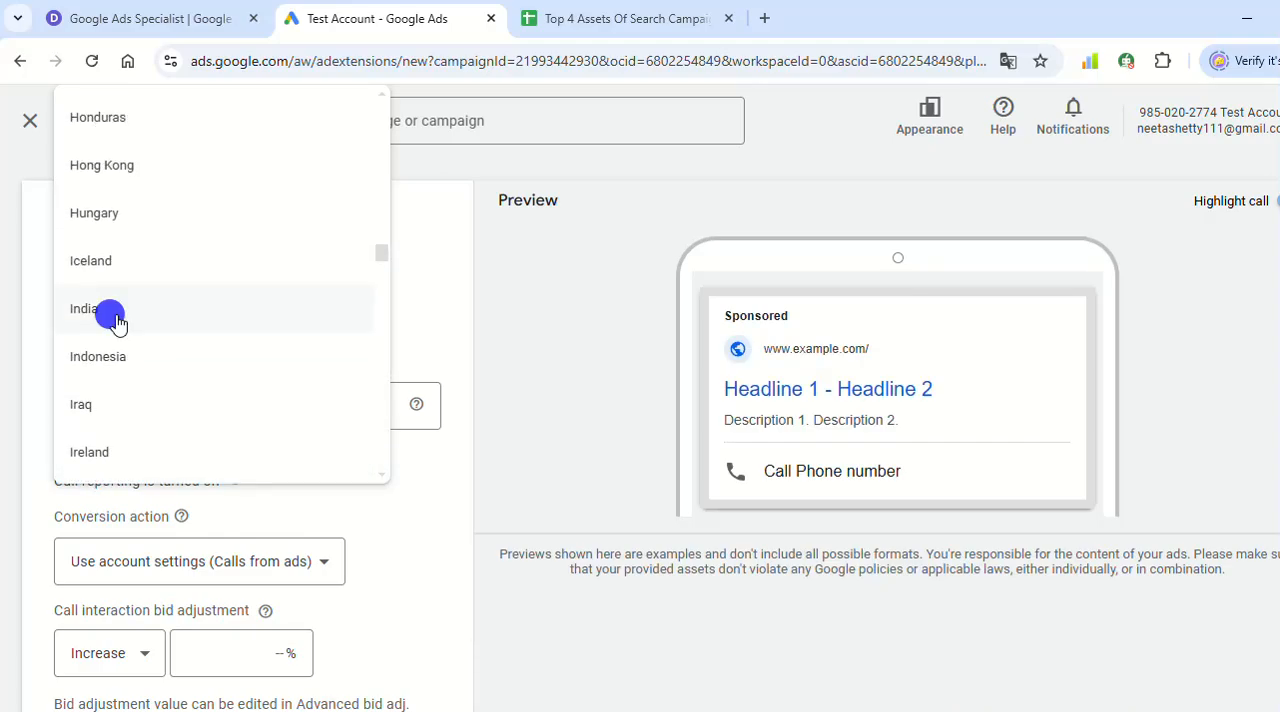
- Copy the Google Ads Expert call number from the HireAdGuru page and paste it as the call asset's phone number in Google Ads
click(150, 10)
scroll(405, 445, down, 20)
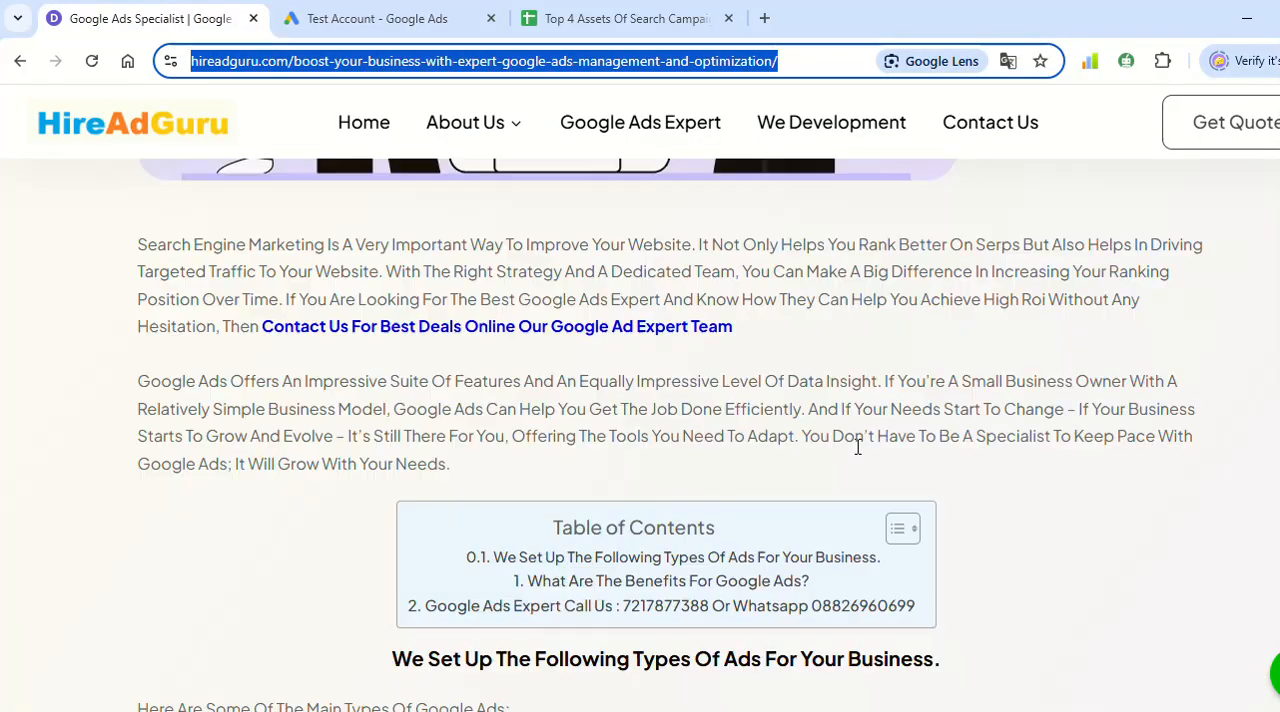
scroll(418, 572, up, 15)
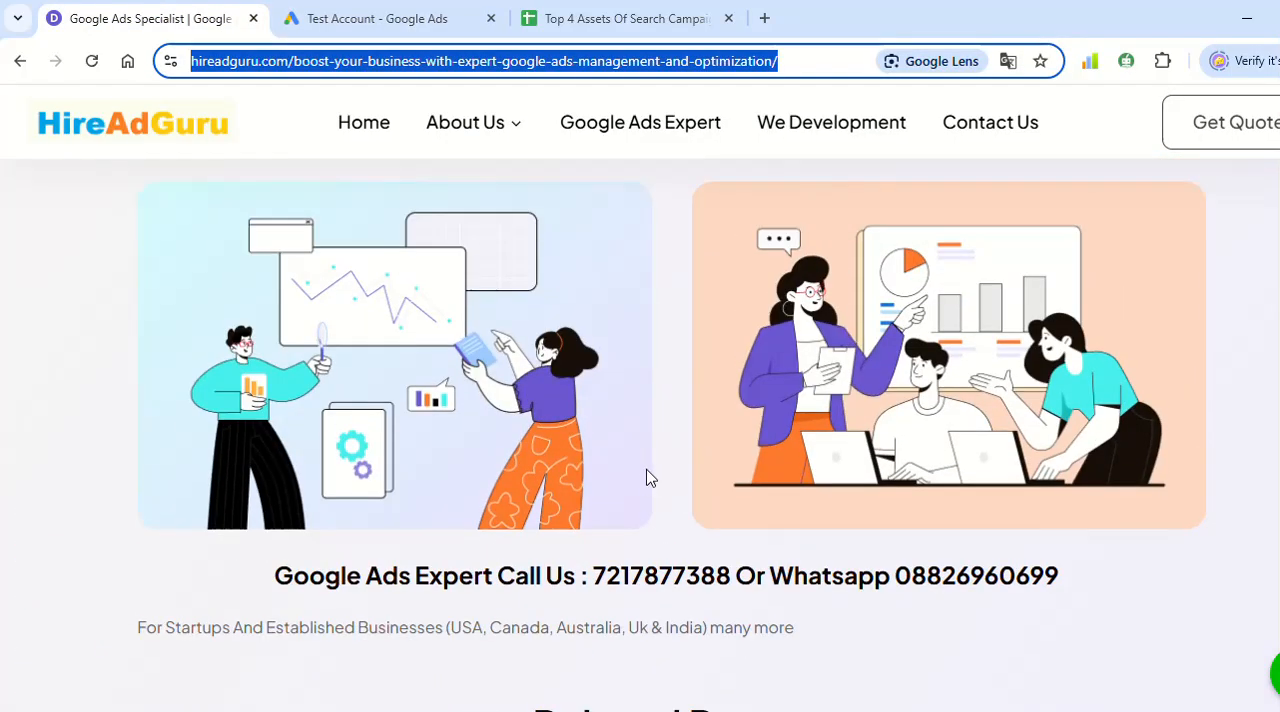
drag(588, 586, 731, 591)
key(ctrl+c)
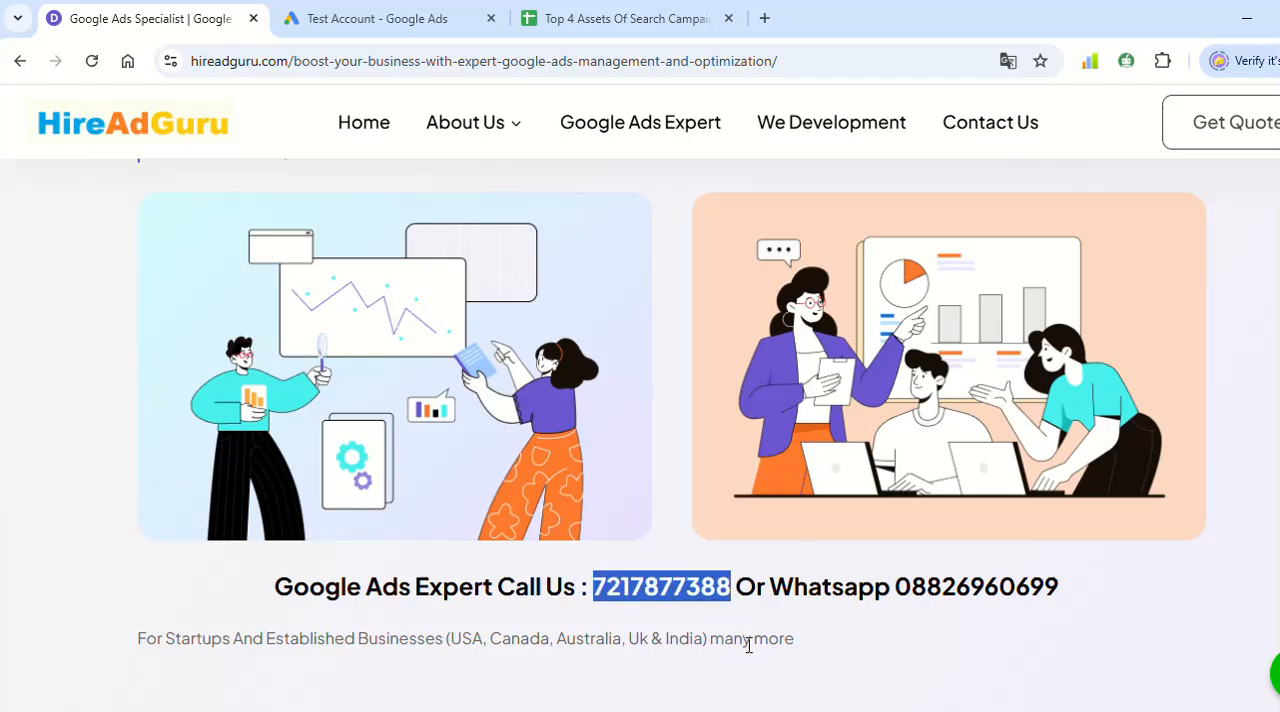
click(420, 16)
click(314, 398)
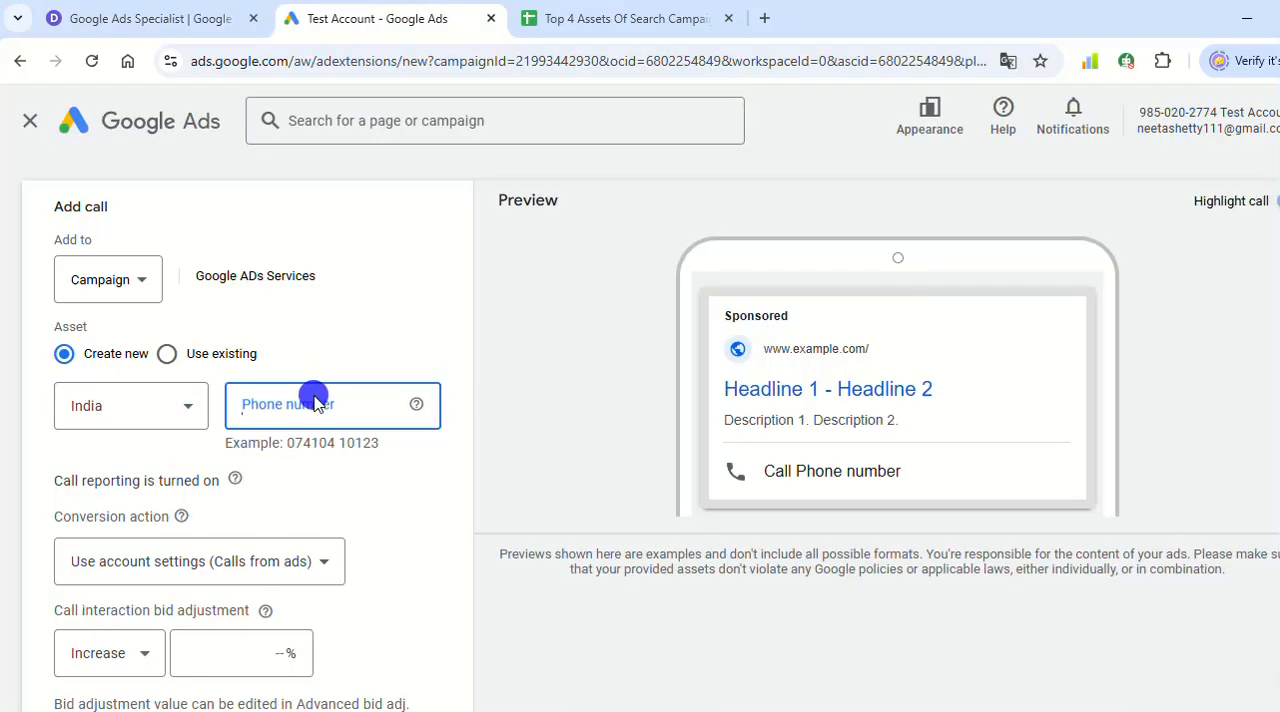
key(ctrl+v)
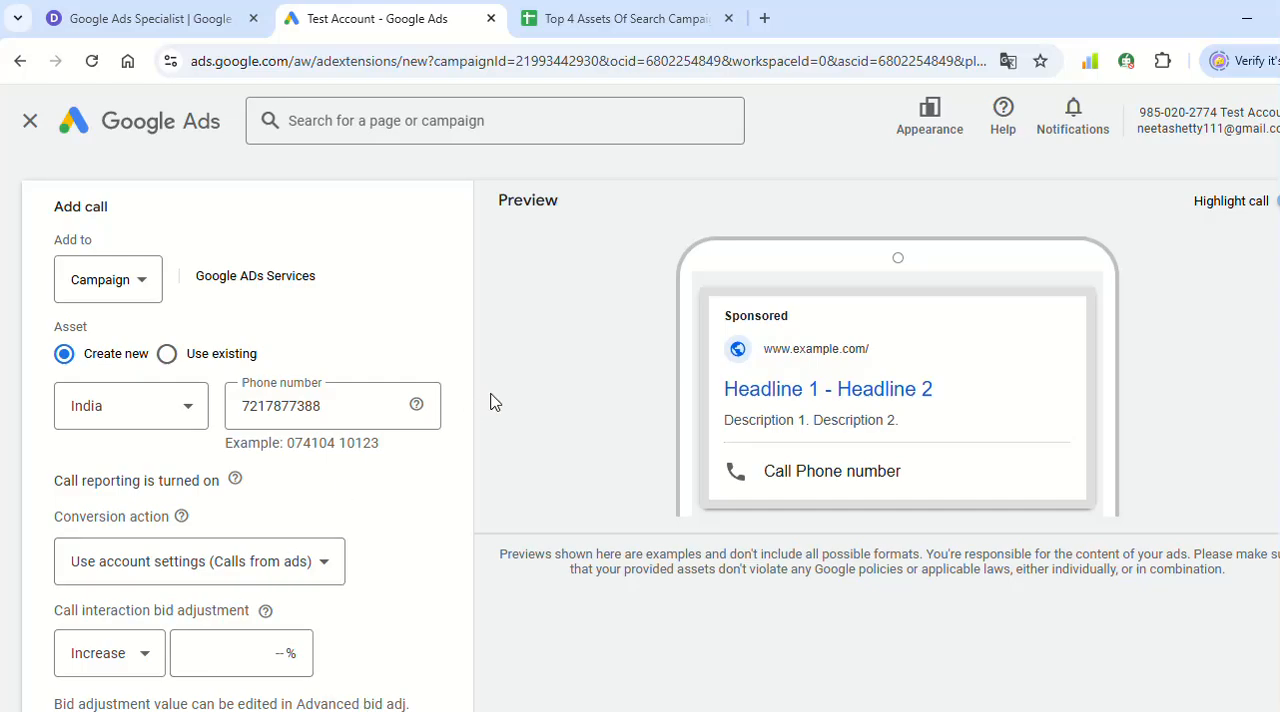
- Check the phone number in the call asset's ad preview and save the call asset
scroll(495, 398, down, 2)
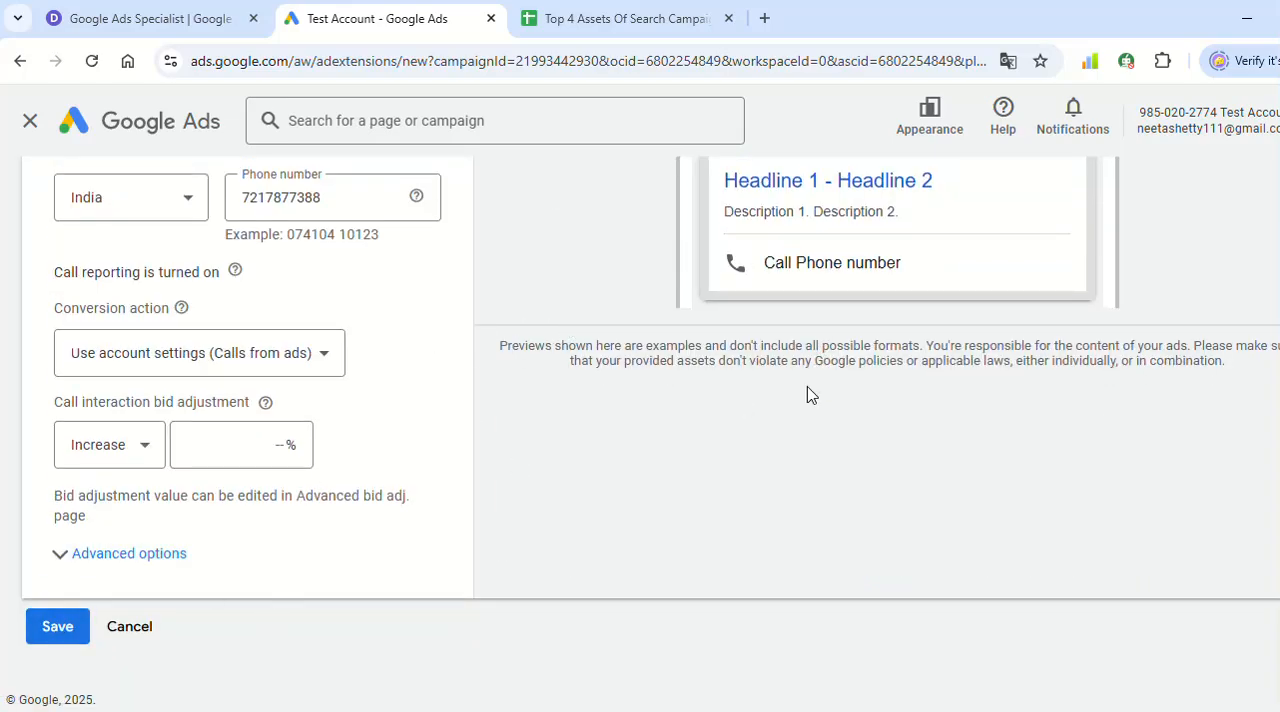
scroll(806, 391, up, 1)
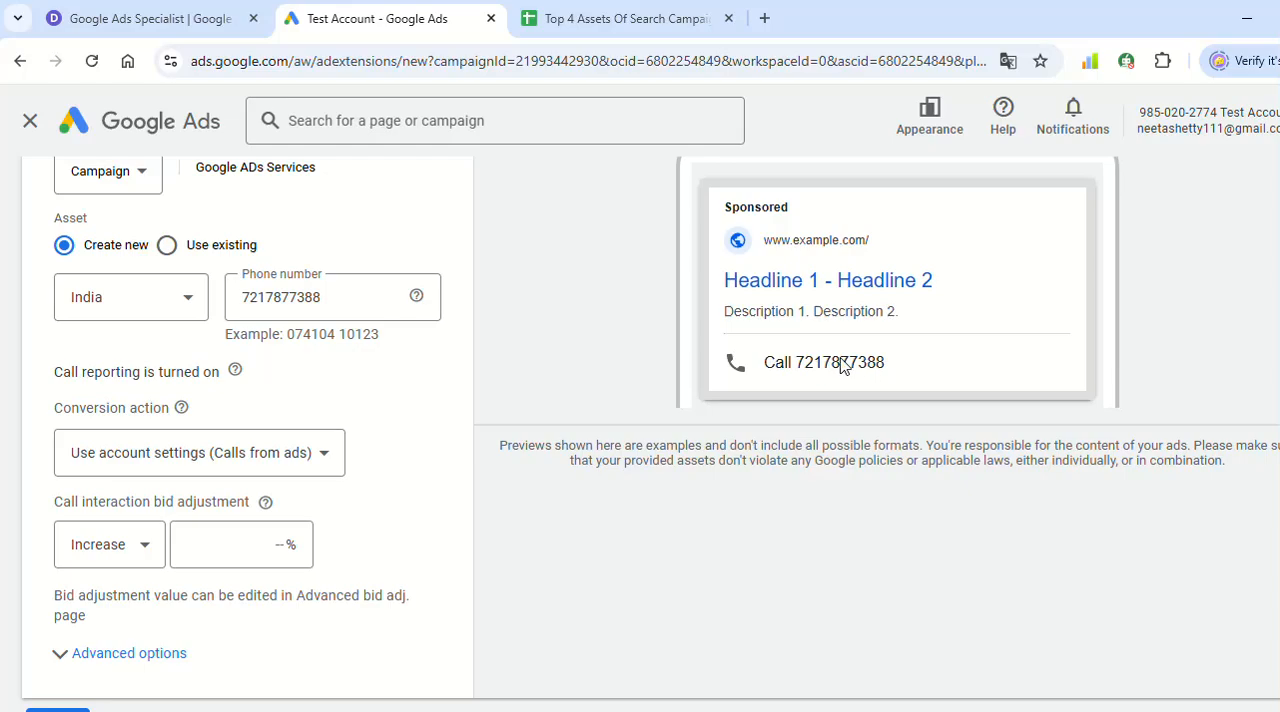
scroll(240, 560, down, 1)
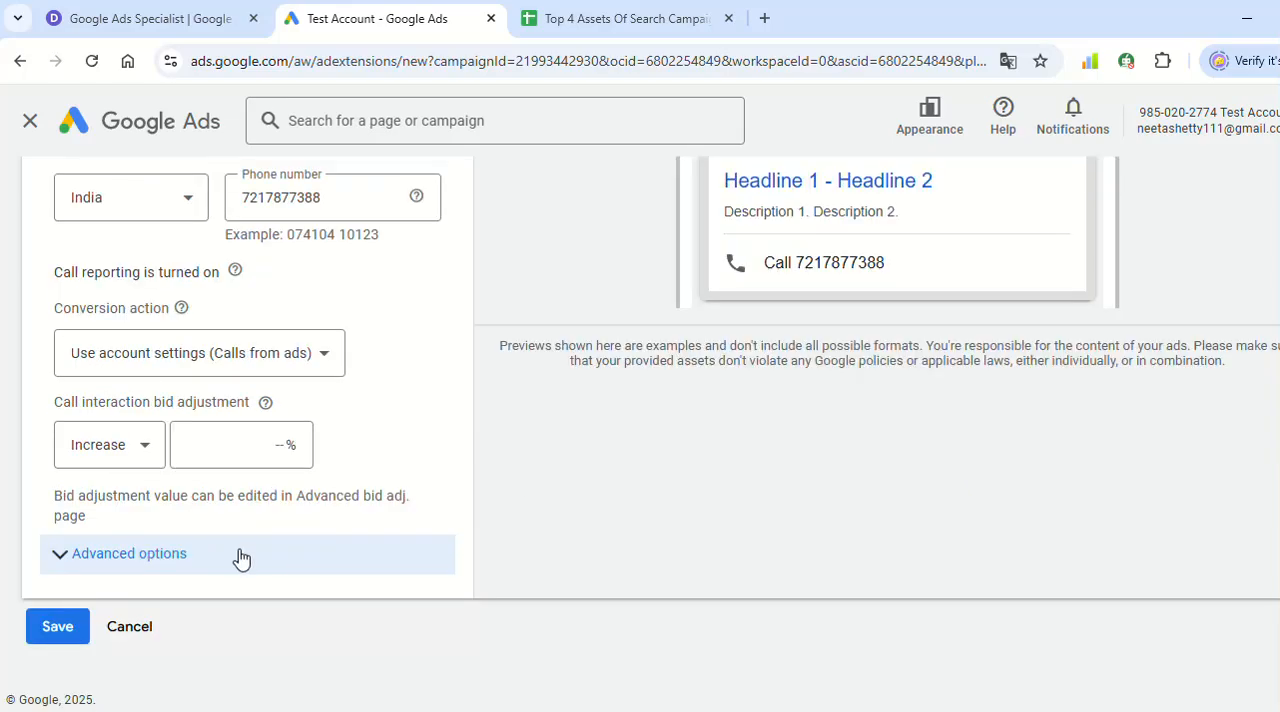
click(64, 628)
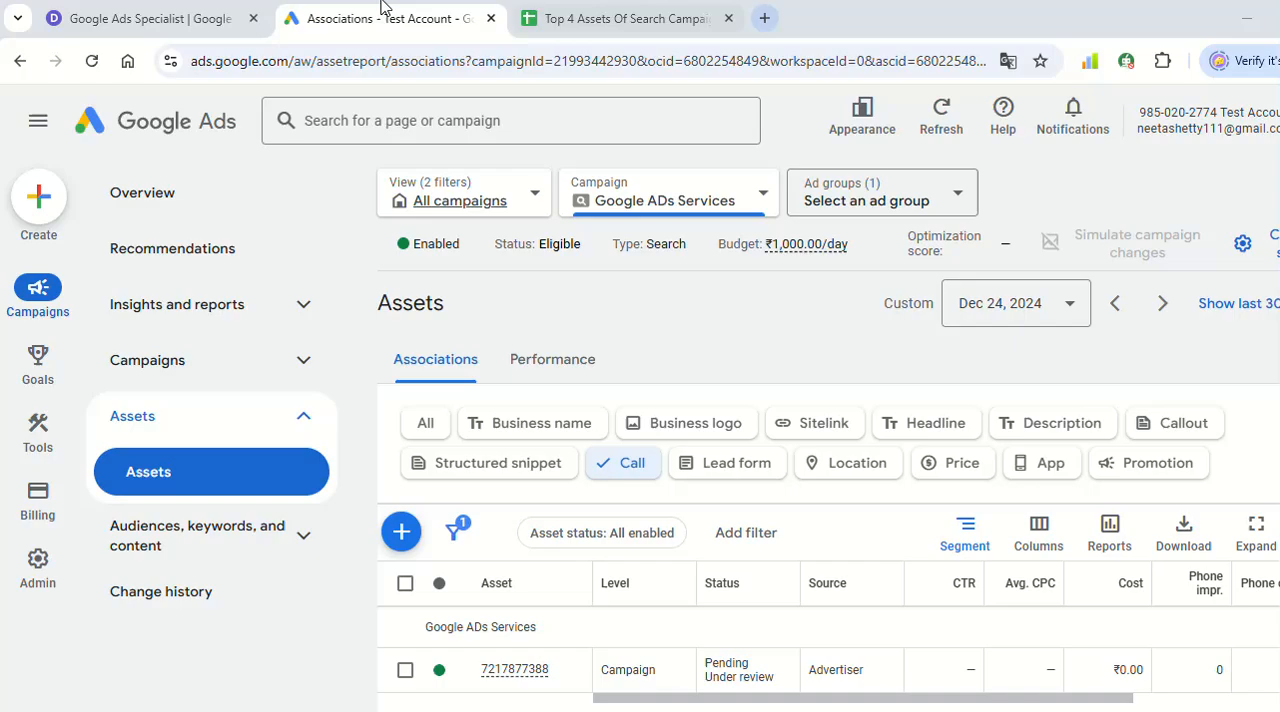
- Select Structured Snippet Asset in the Google Sheets list, and start a new structured snippet for the Google ADs Services campaign in Google Ads
click(580, 18)
click(300, 348)
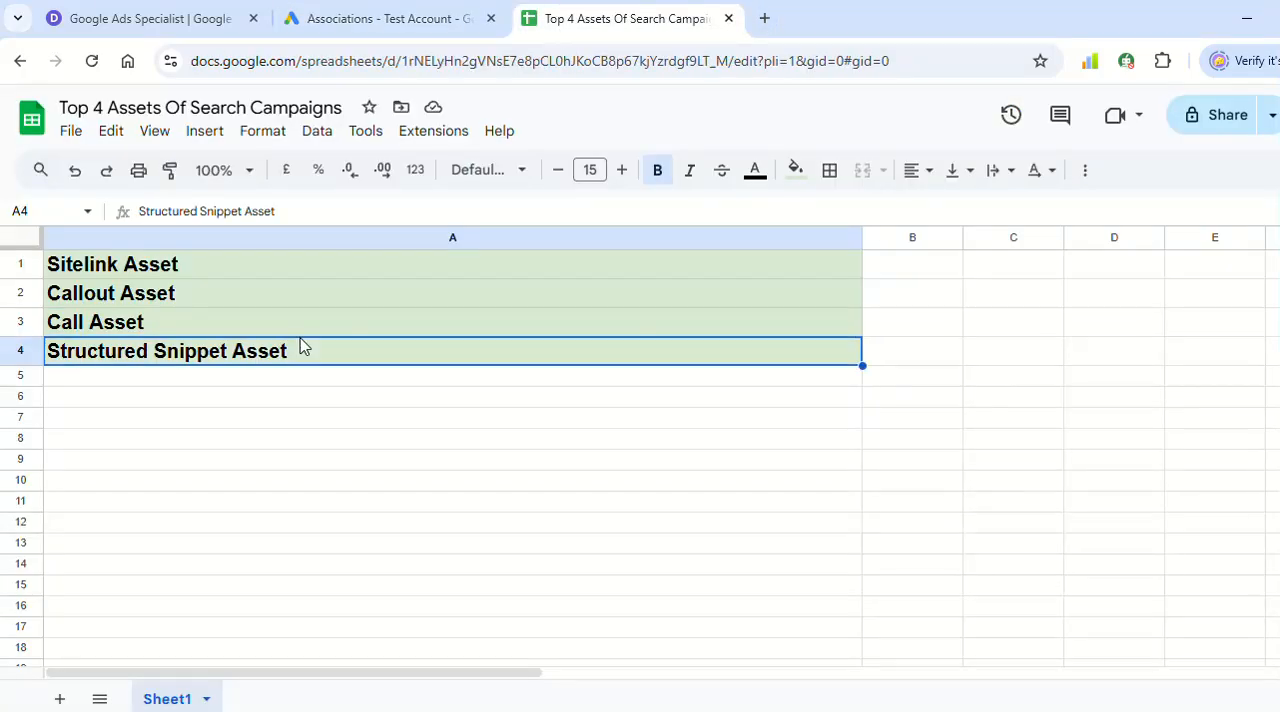
click(370, 18)
click(474, 466)
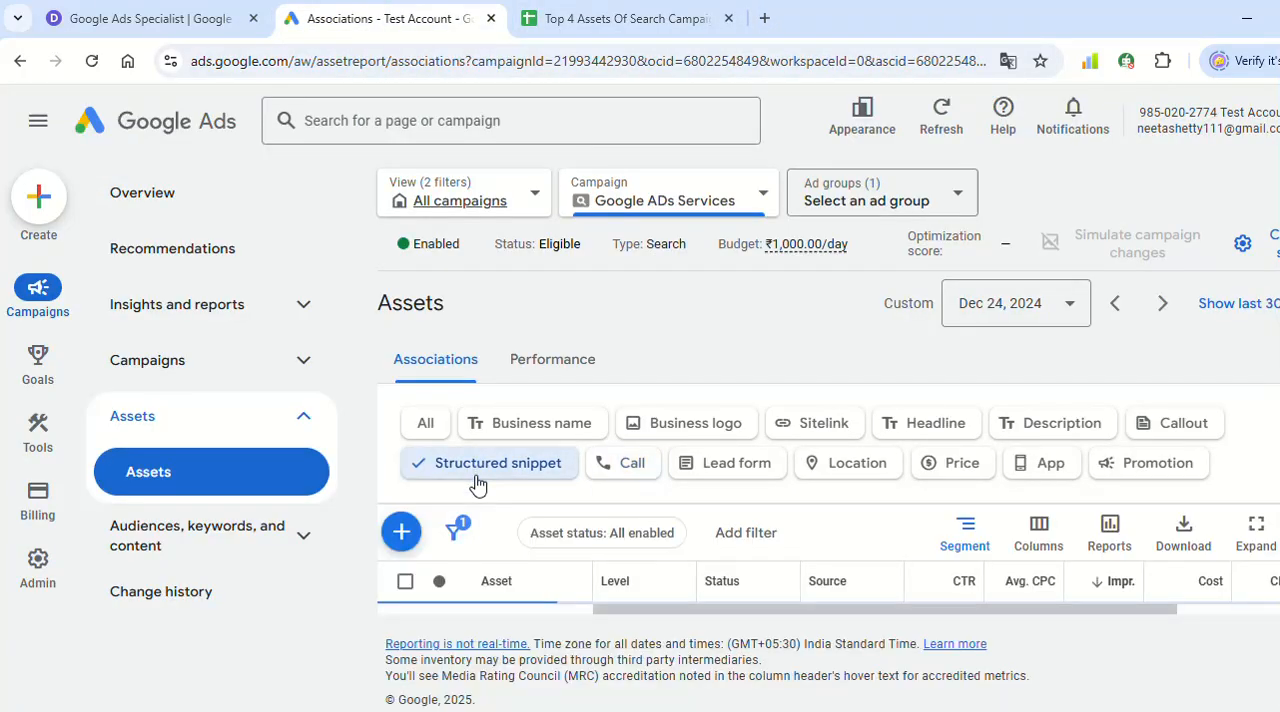
click(403, 535)
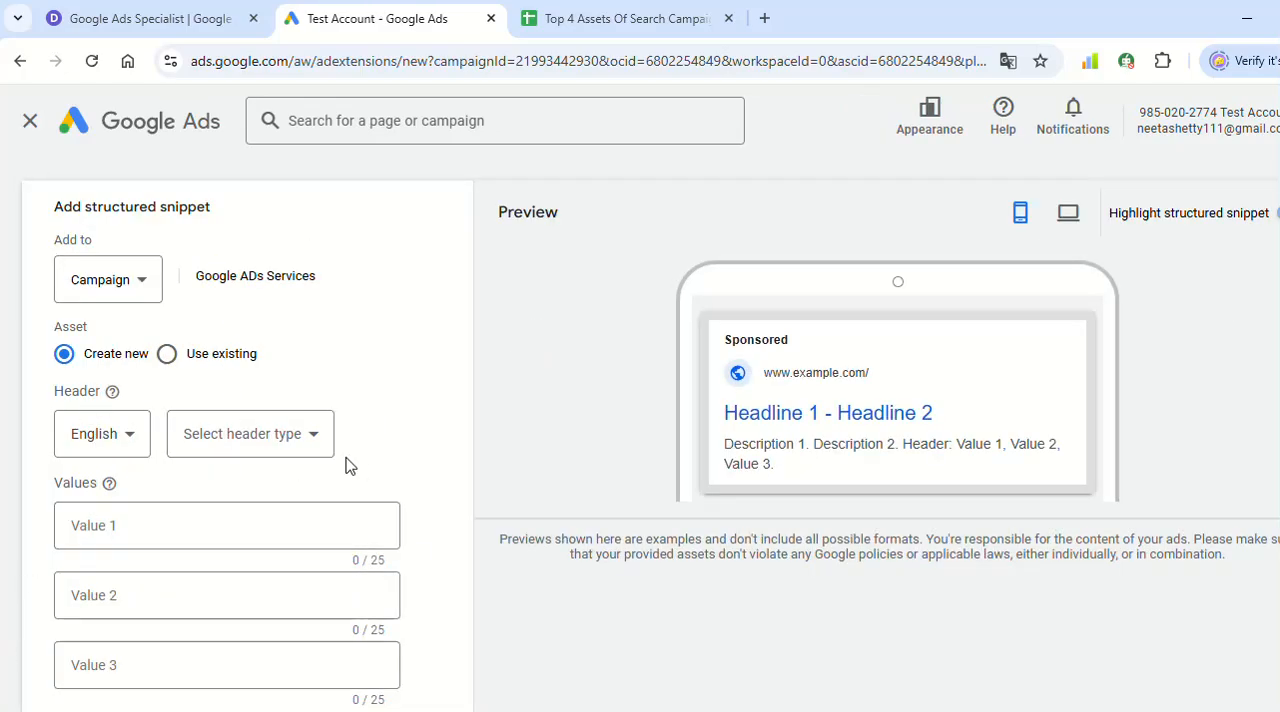
- Look through the structured snippet header types and choose Amenities as the header
scroll(417, 437, down, 2)
click(272, 276)
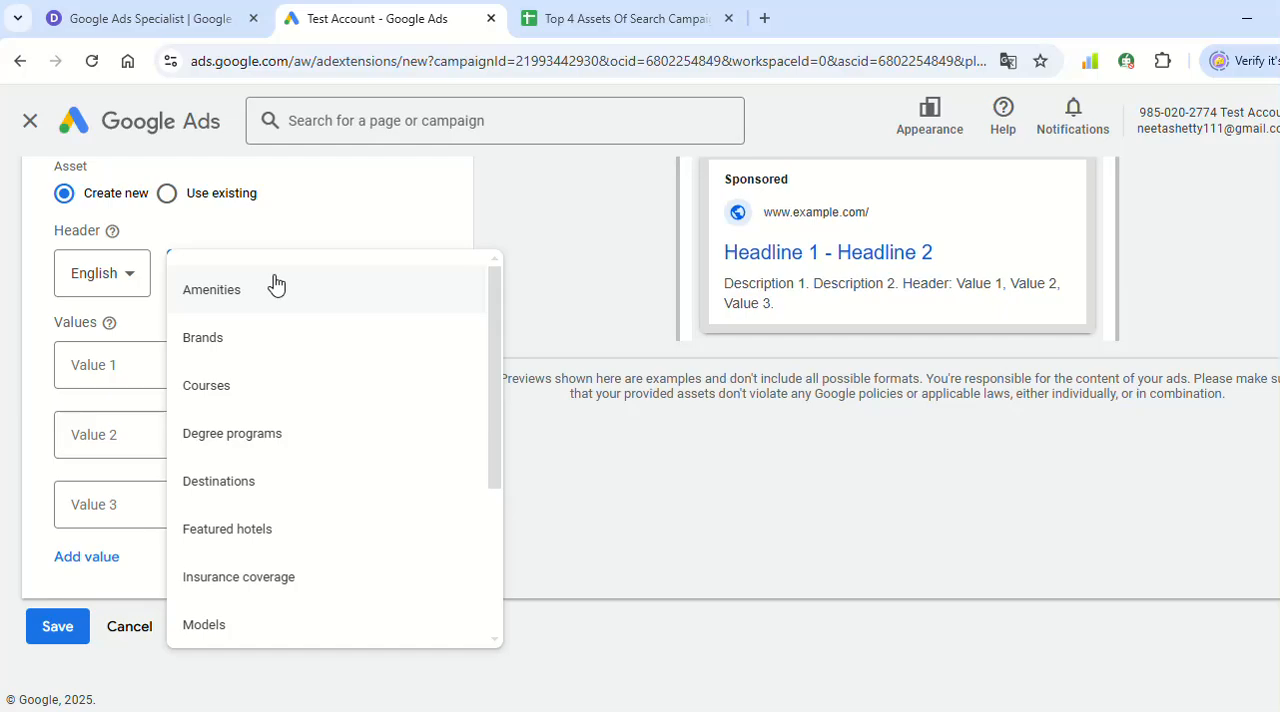
scroll(374, 417, down, 3)
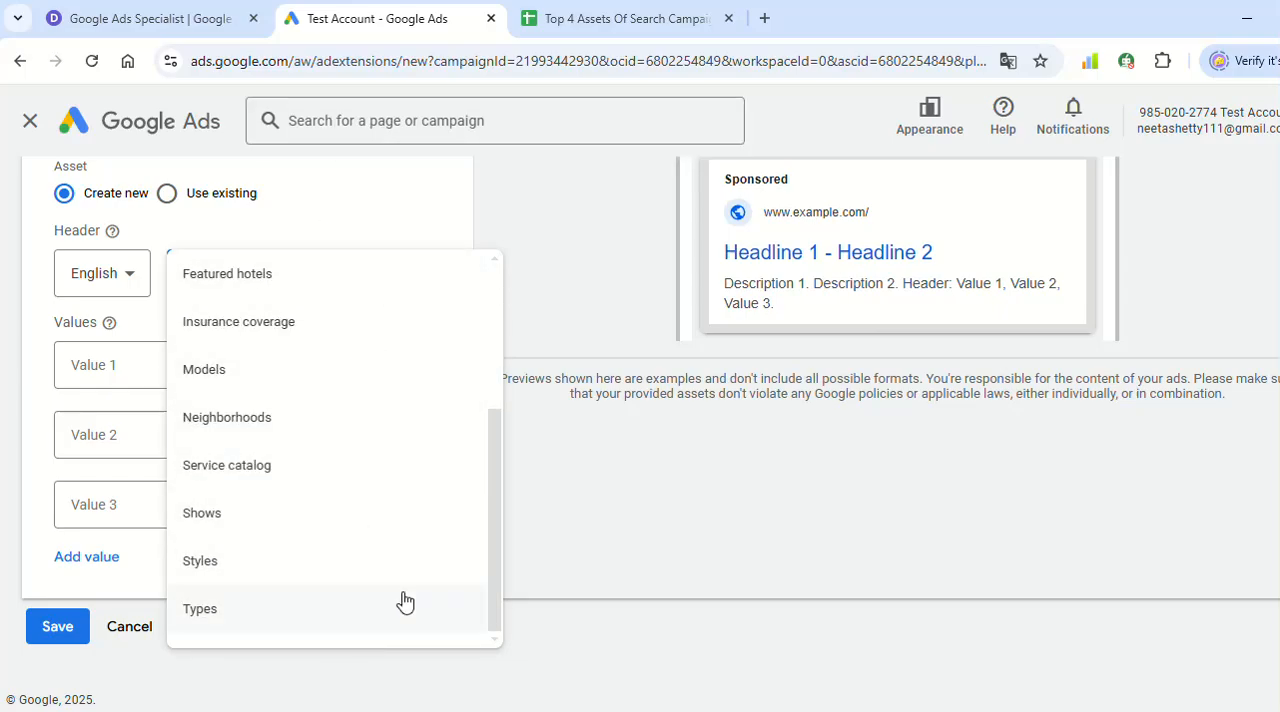
scroll(405, 600, up, 3)
click(283, 274)
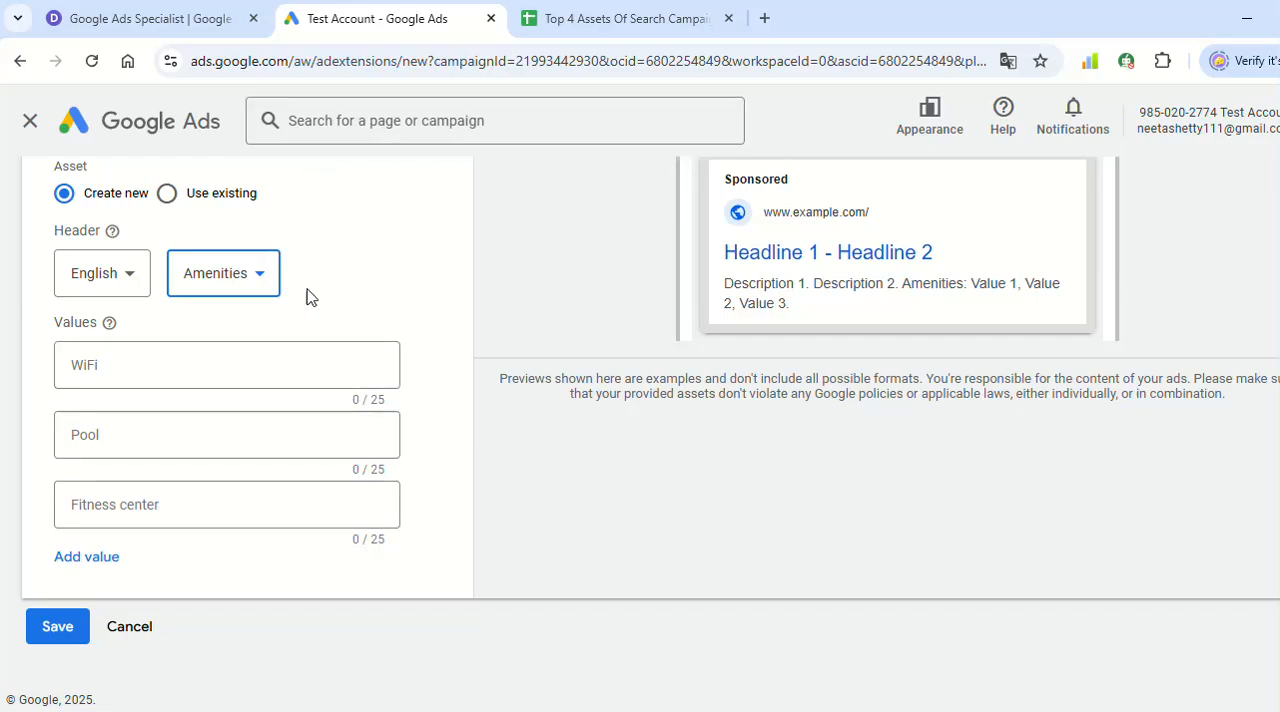
click(206, 267)
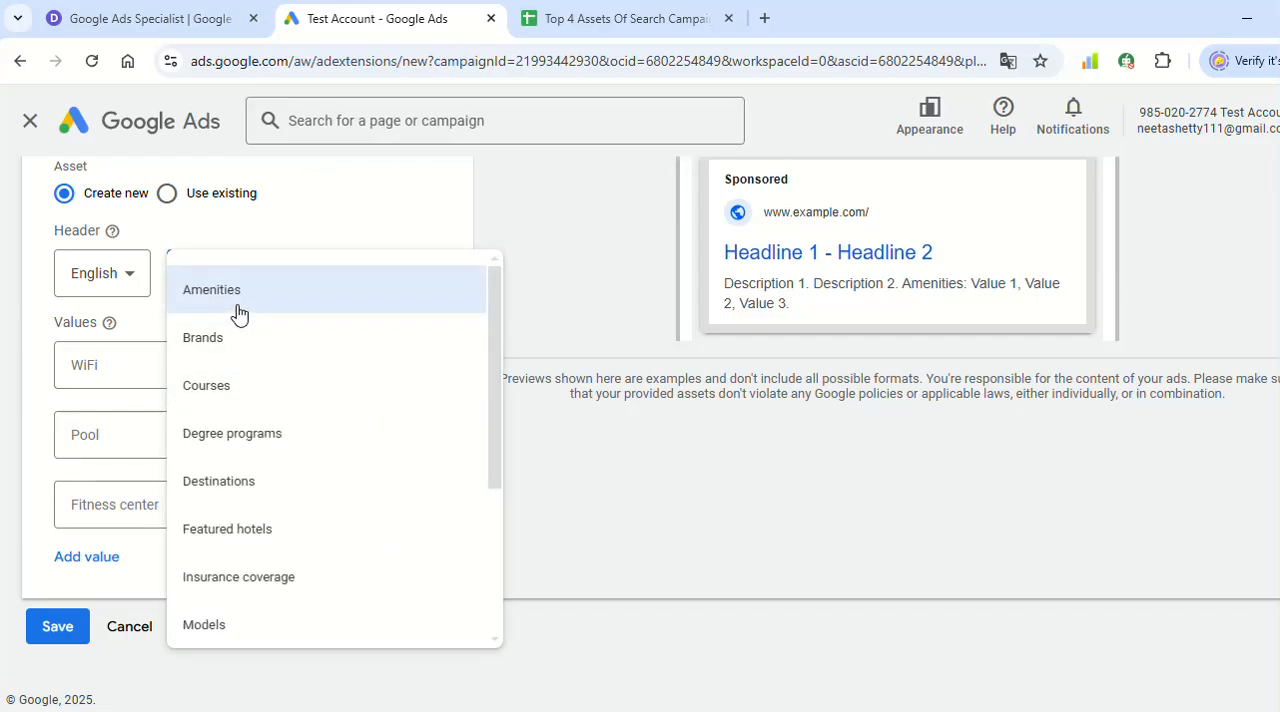
click(241, 304)
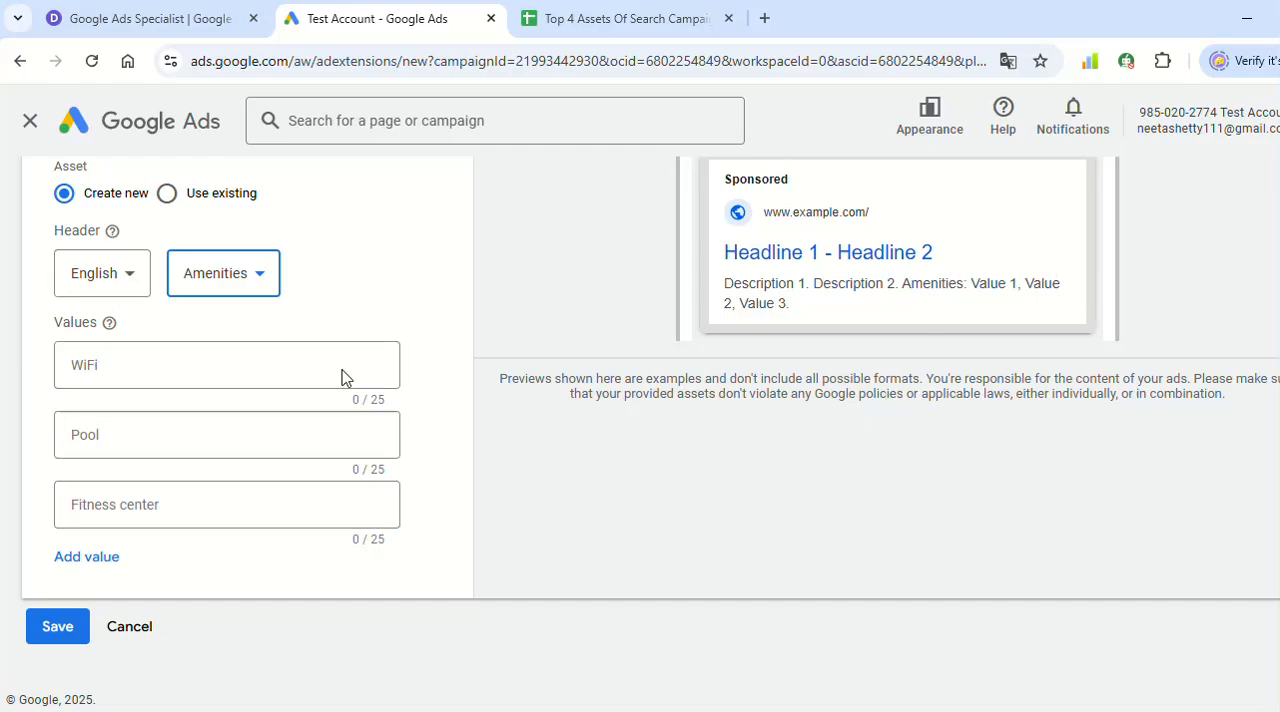
- Set the structured snippet's header type to Courses
click(229, 289)
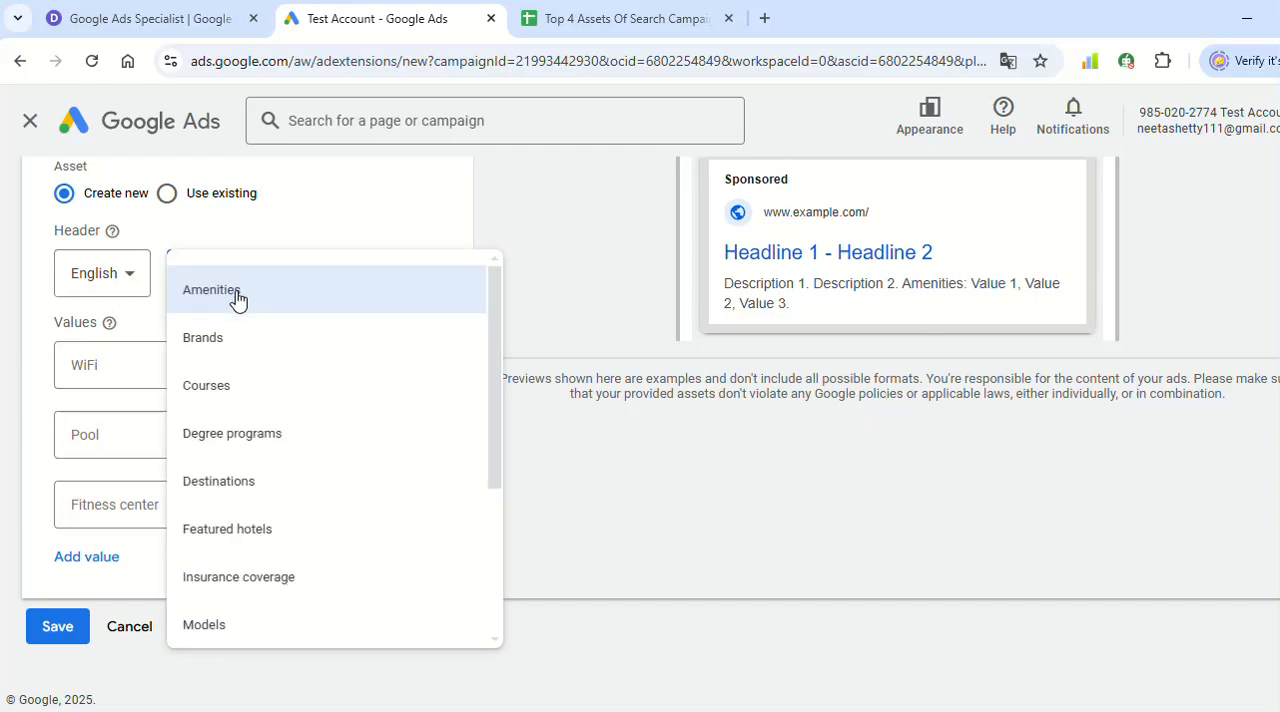
click(224, 398)
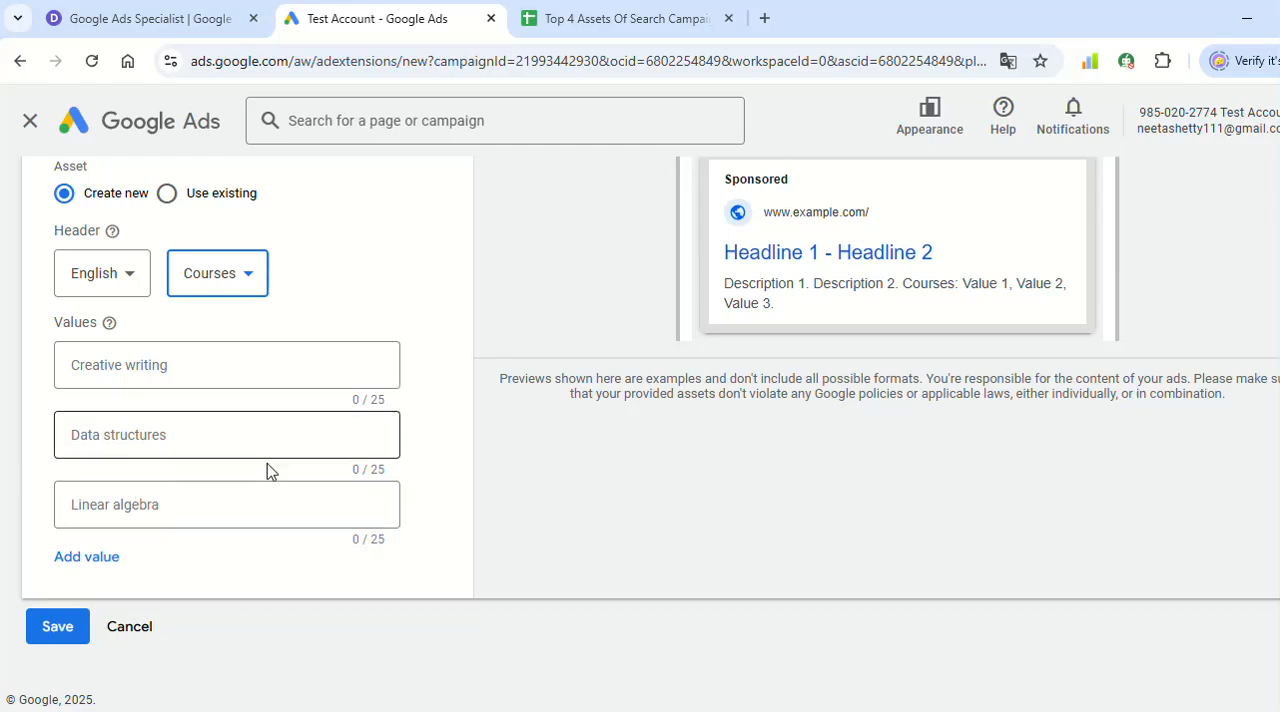
- Change the structured snippet's header type to Service catalog
click(234, 282)
scroll(285, 480, down, 3)
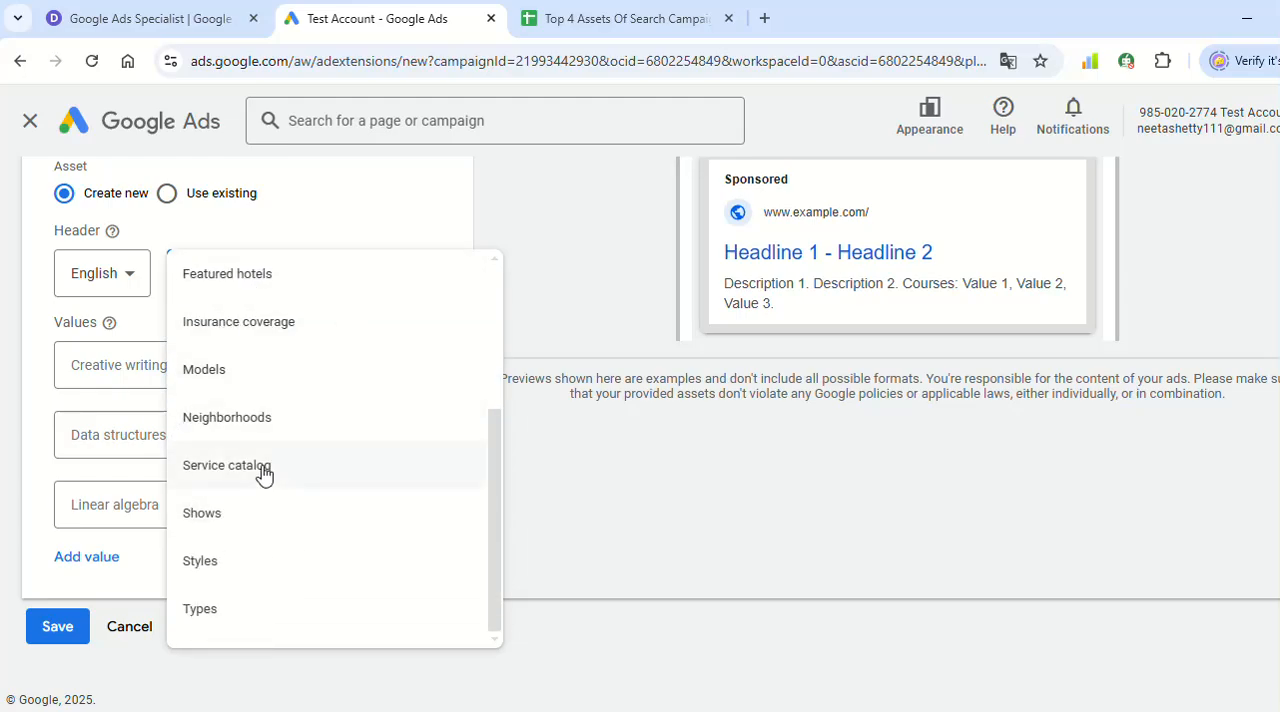
click(262, 468)
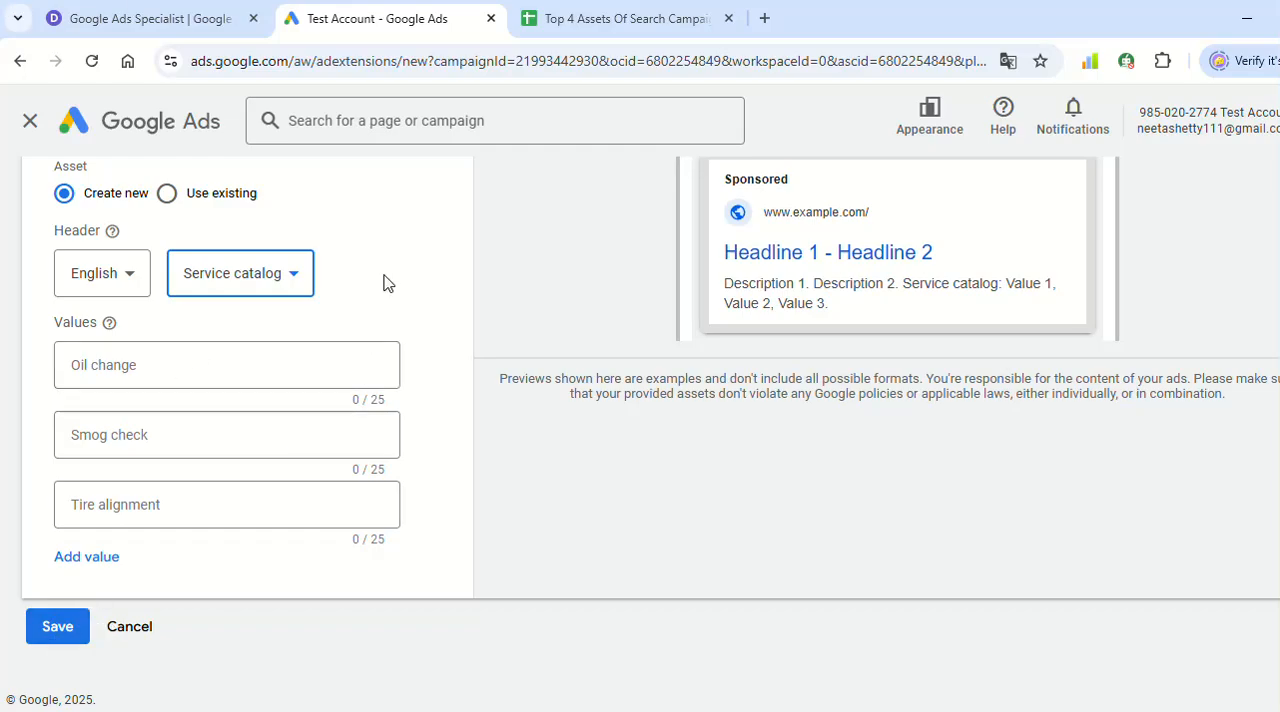
- Look through the header types again and set the structured snippet's header to Types
click(280, 275)
scroll(270, 585, up, 4)
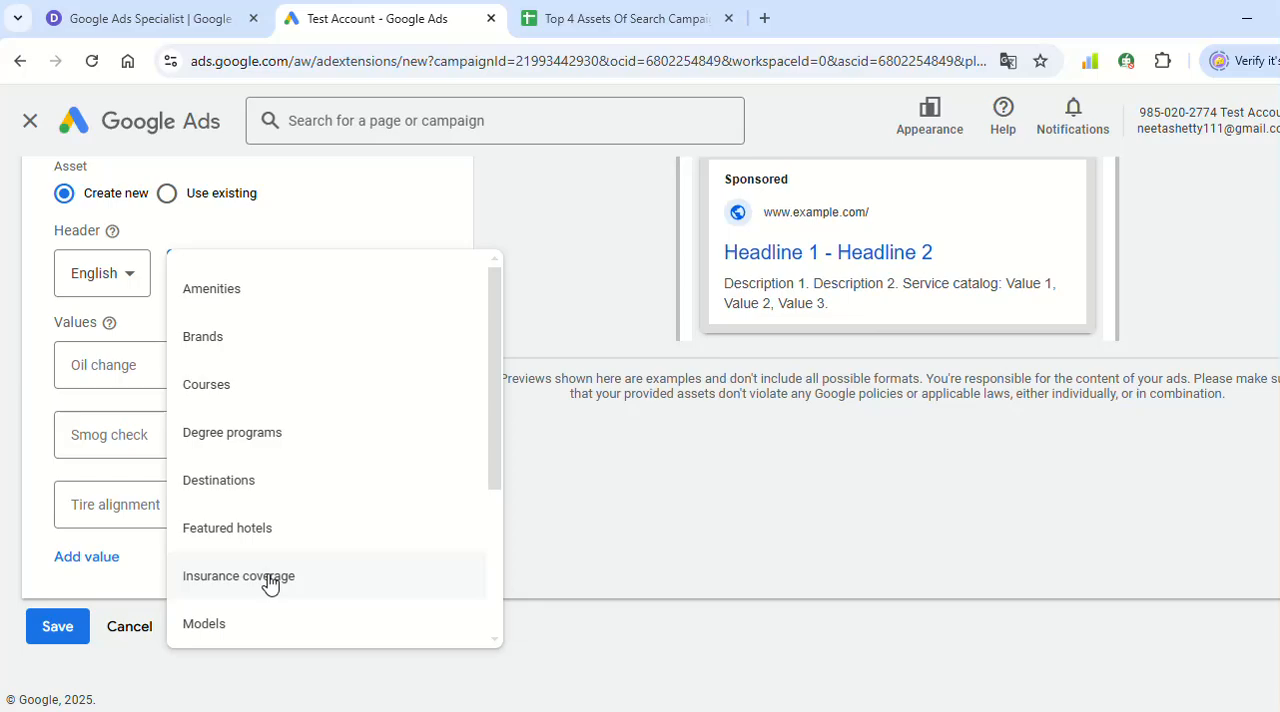
scroll(305, 510, down, 3)
click(286, 606)
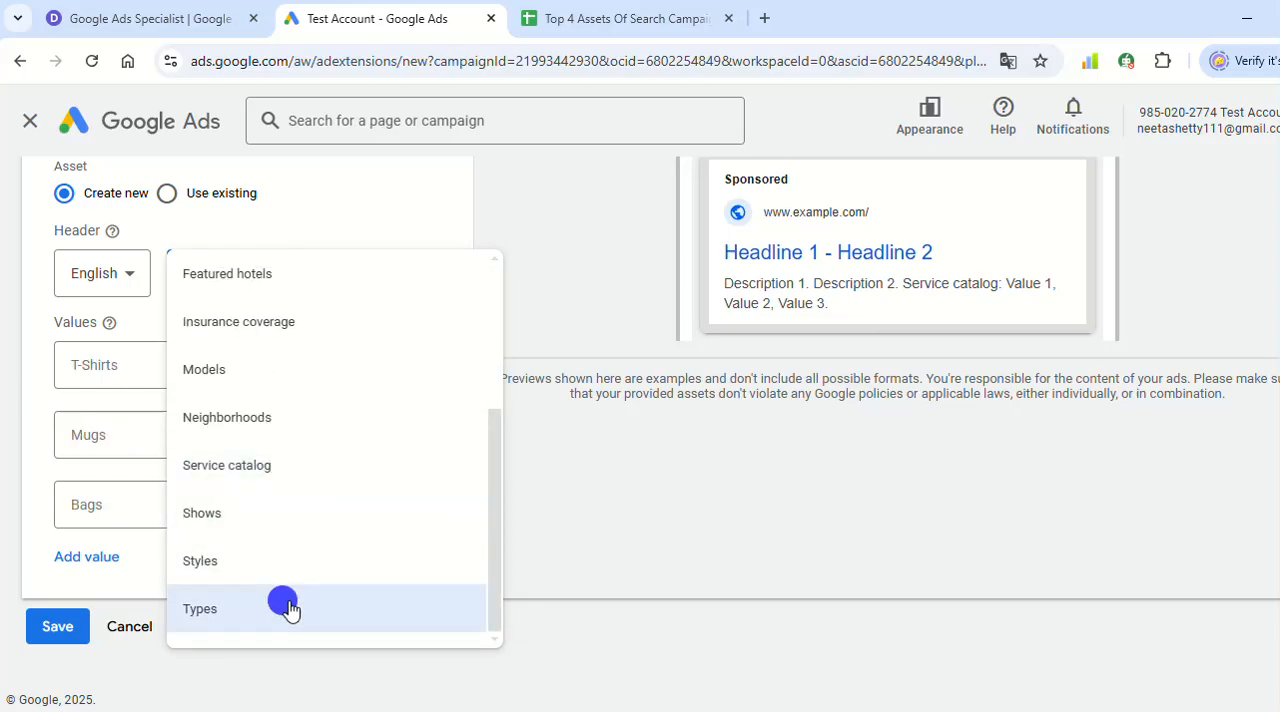
- Enter "google ads", "facebook ads" and "video ads" as the three structured snippet values
click(175, 357)
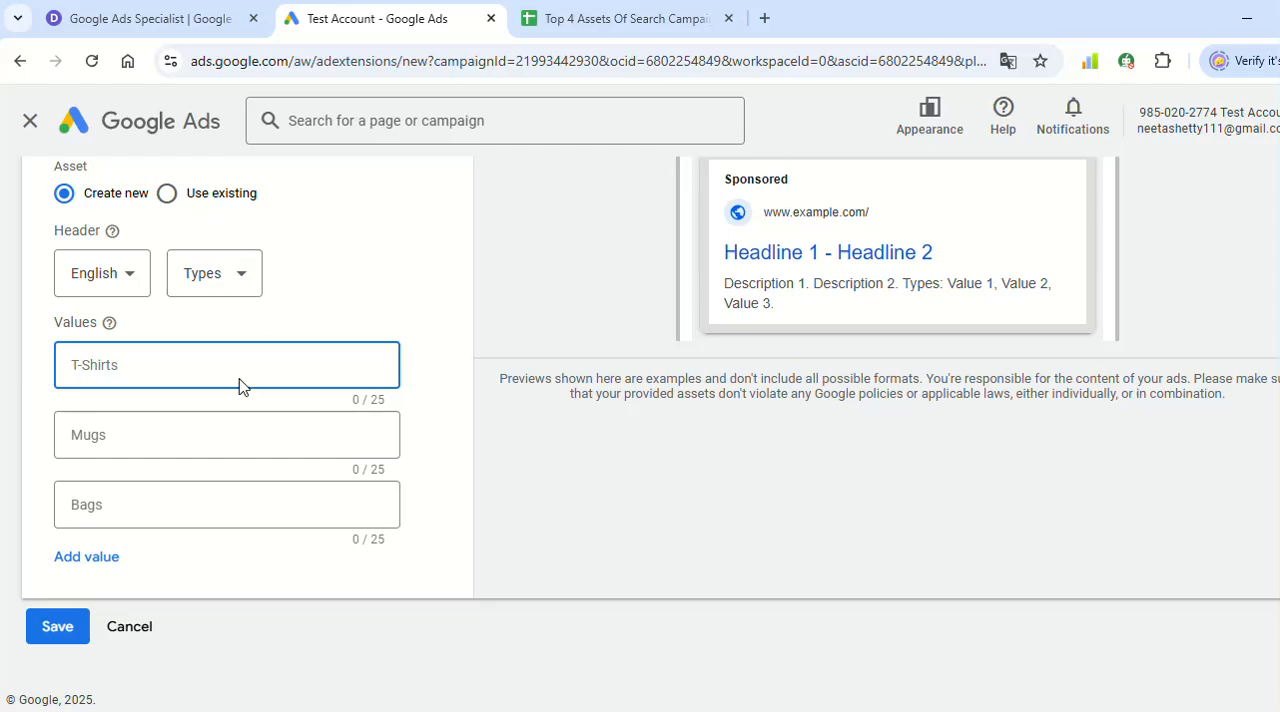
text(google ads)
click(190, 430)
text(facebook ads)
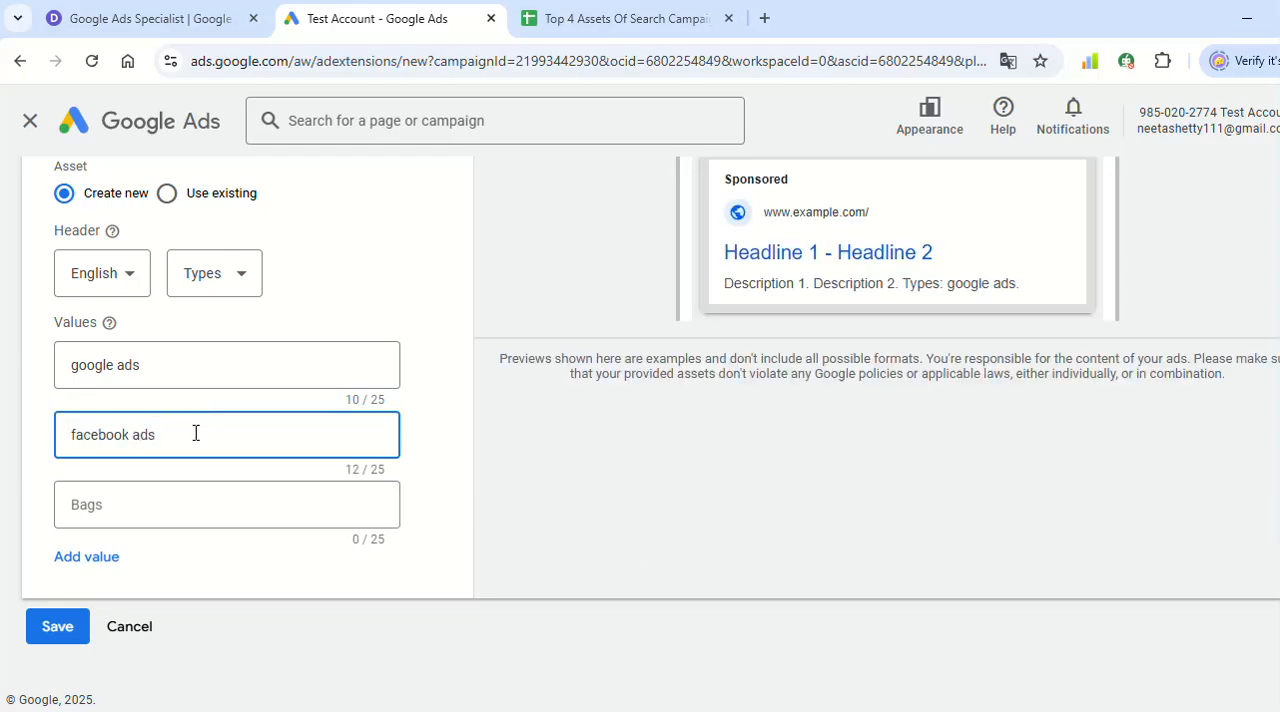
click(143, 501)
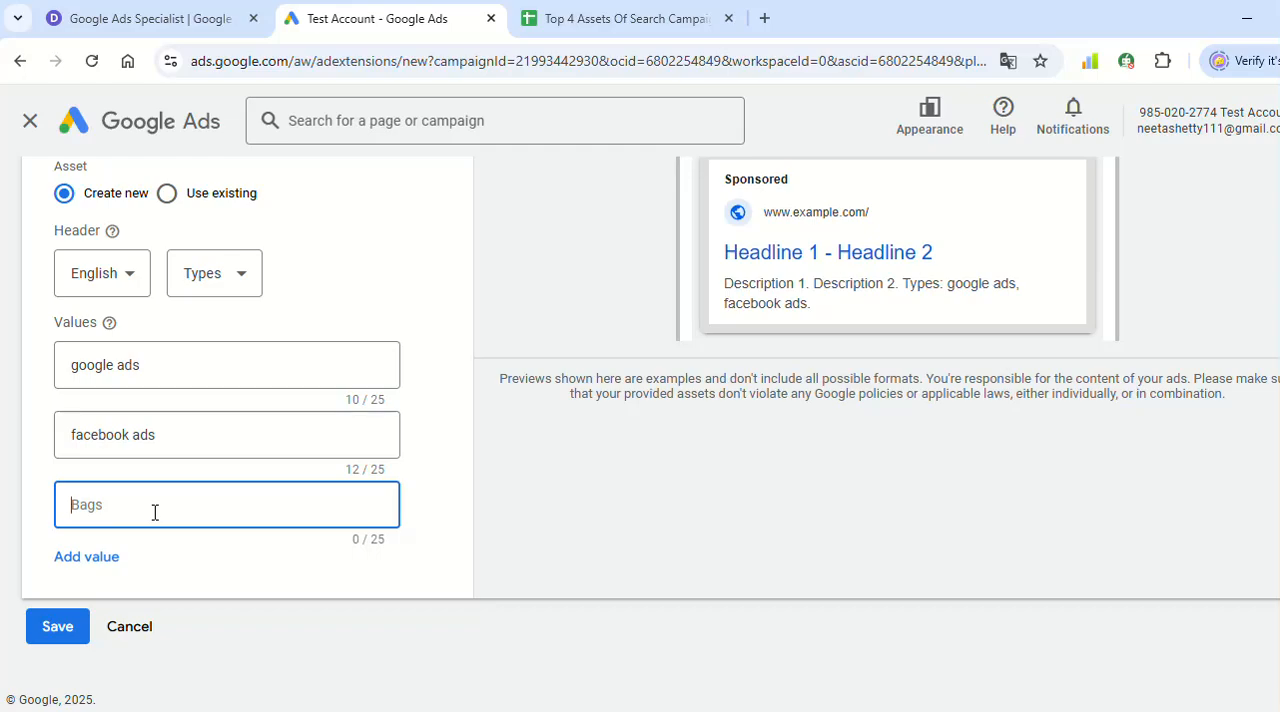
text(video ads)
click(797, 378)
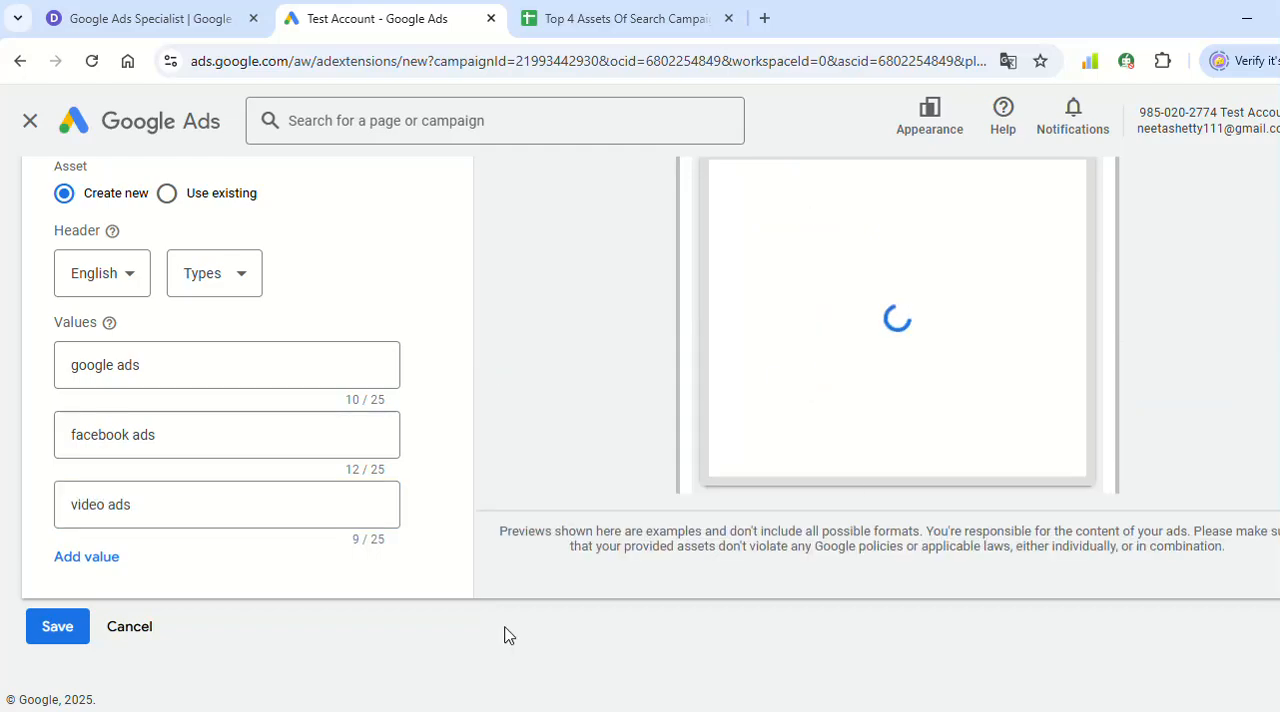
- Try the Service catalog header and the Models header with the entered snippet values
click(225, 274)
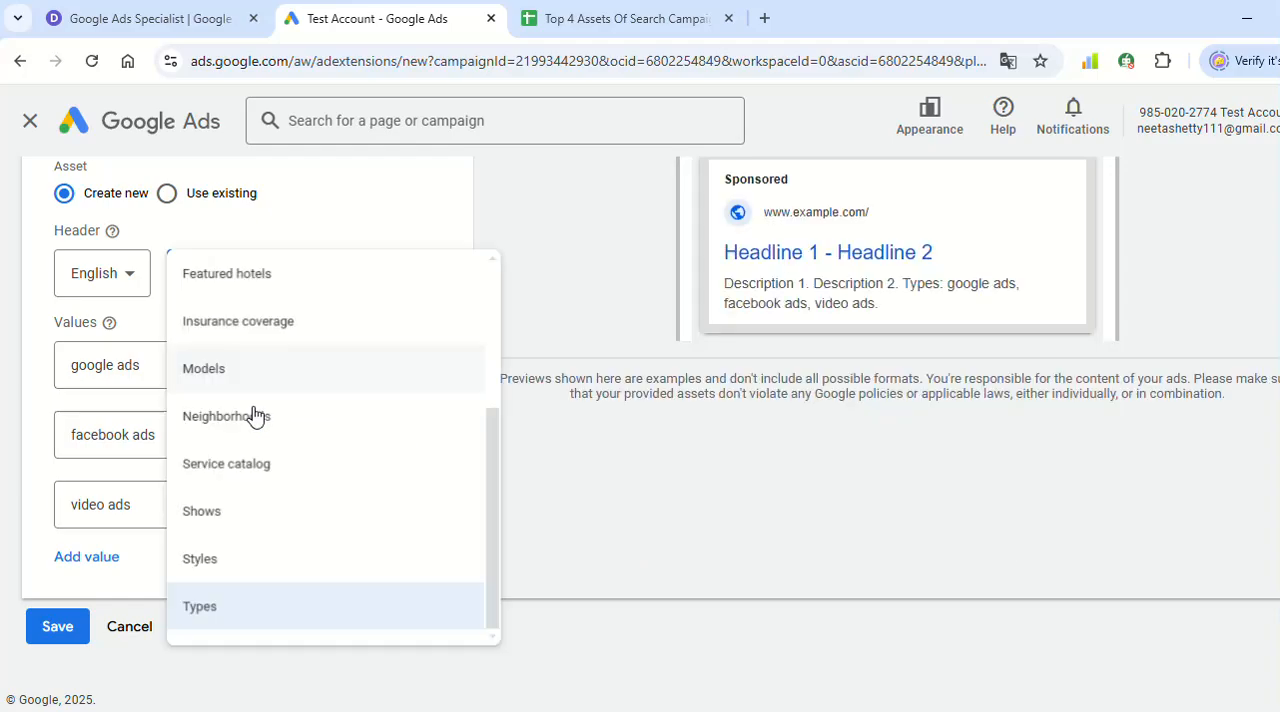
click(240, 465)
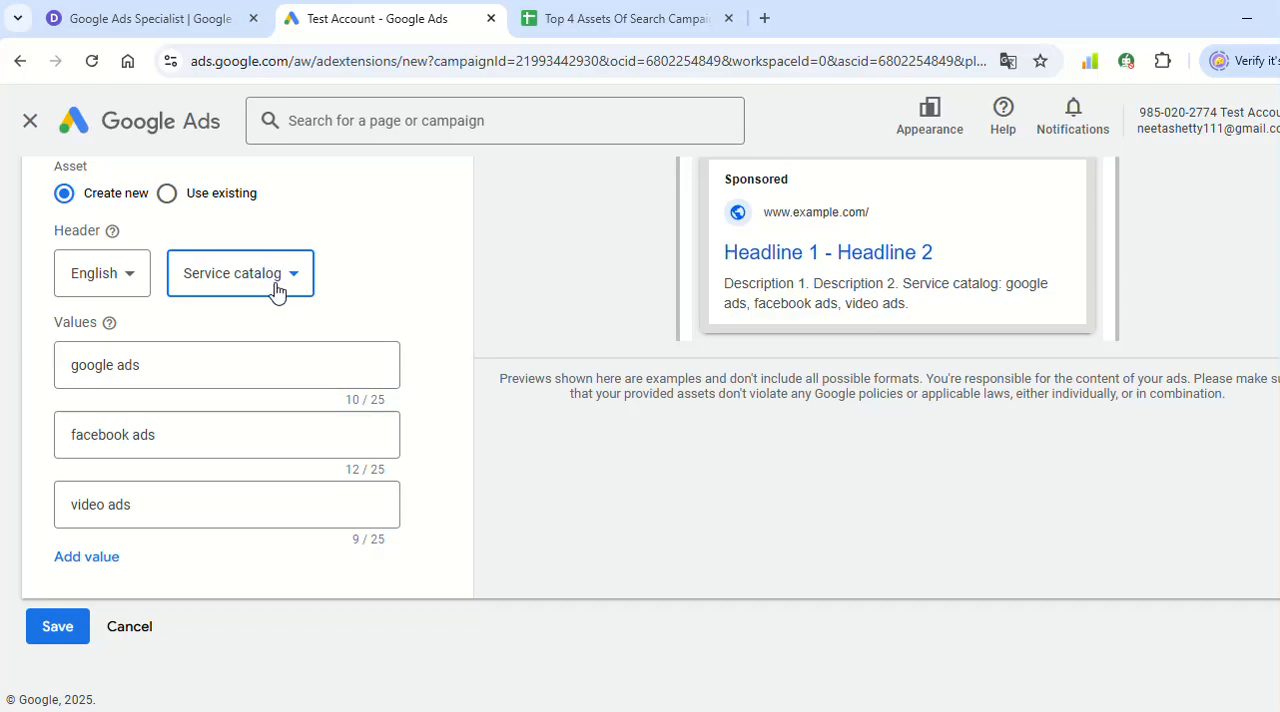
click(277, 289)
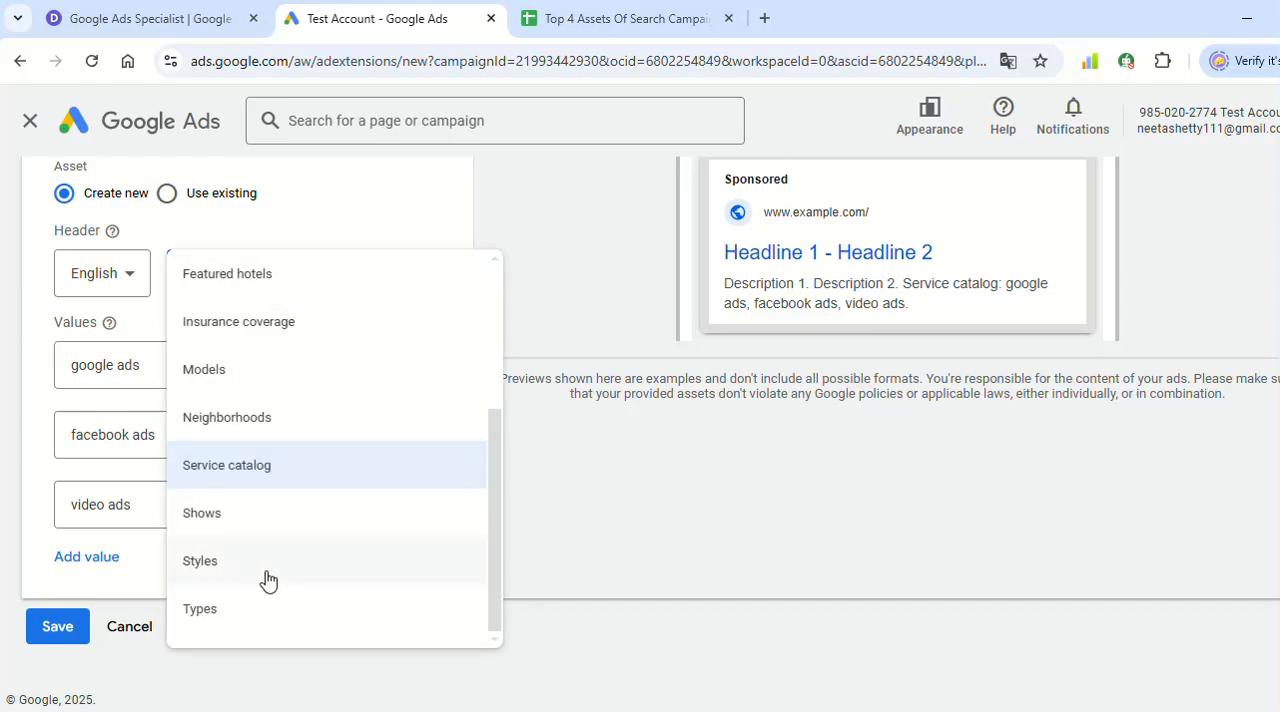
click(281, 386)
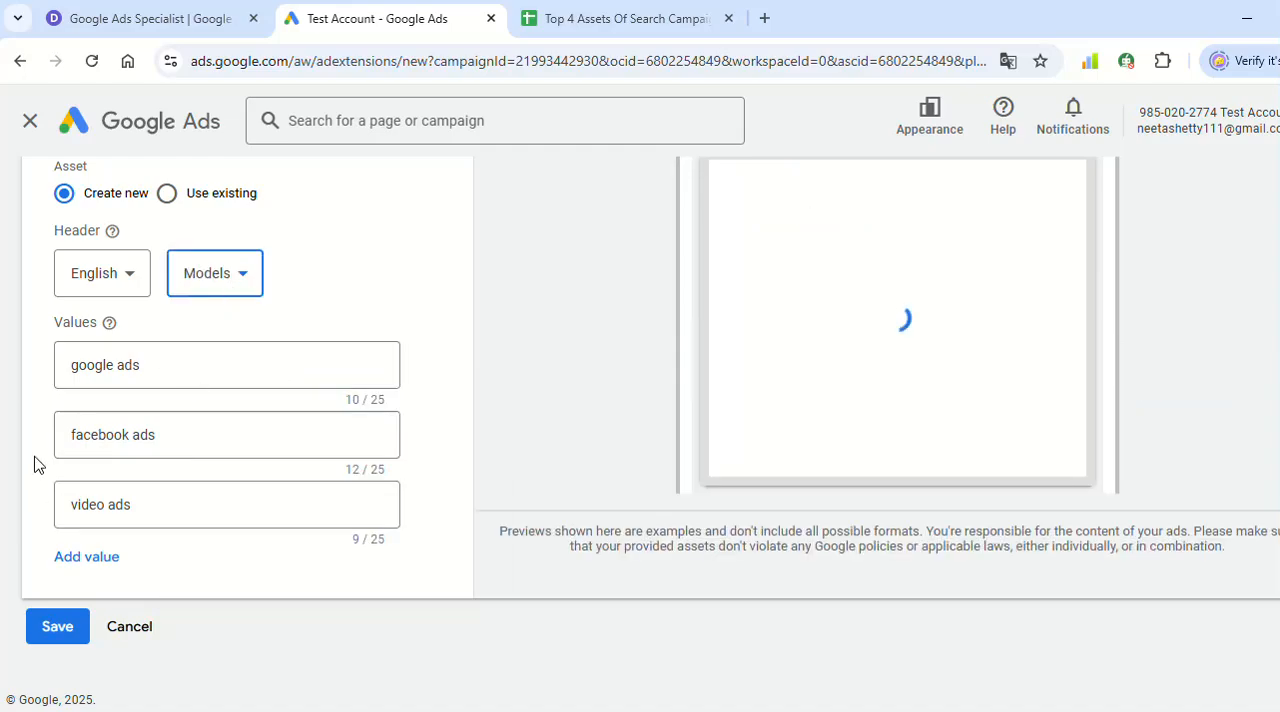
- Set the structured snippet's header type to Destinations and save the asset
click(208, 280)
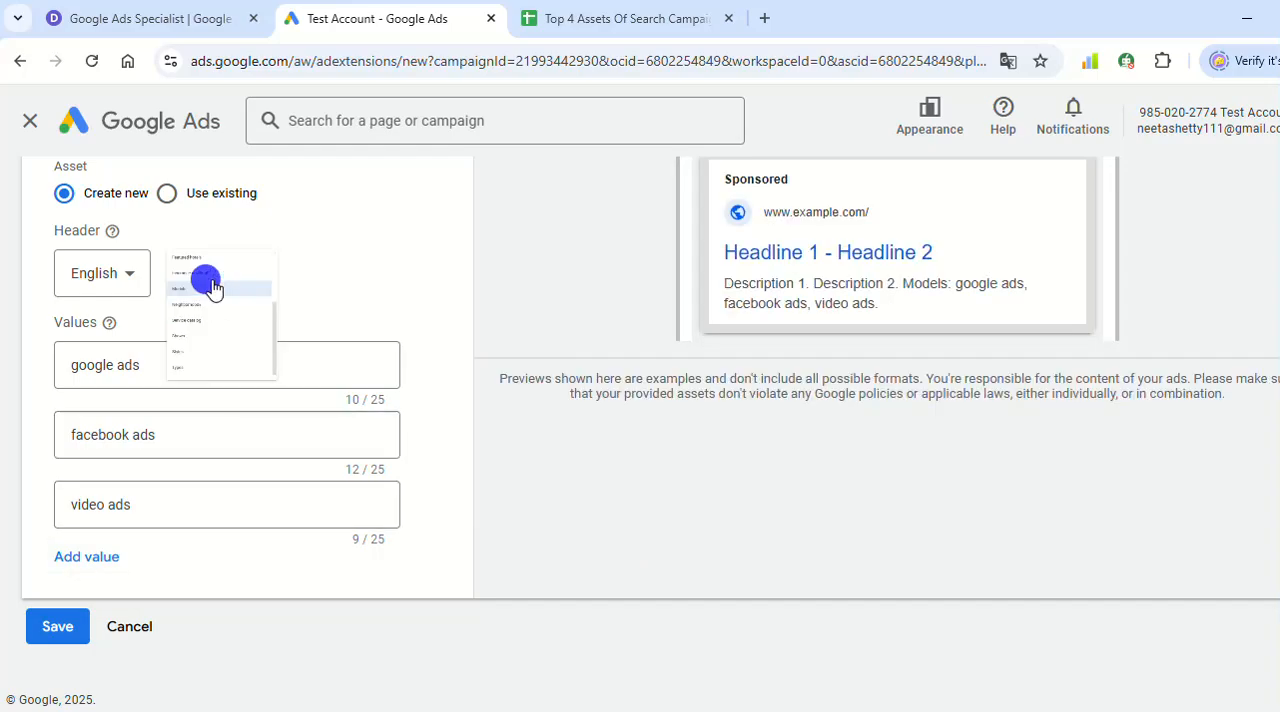
scroll(270, 513, up, 2)
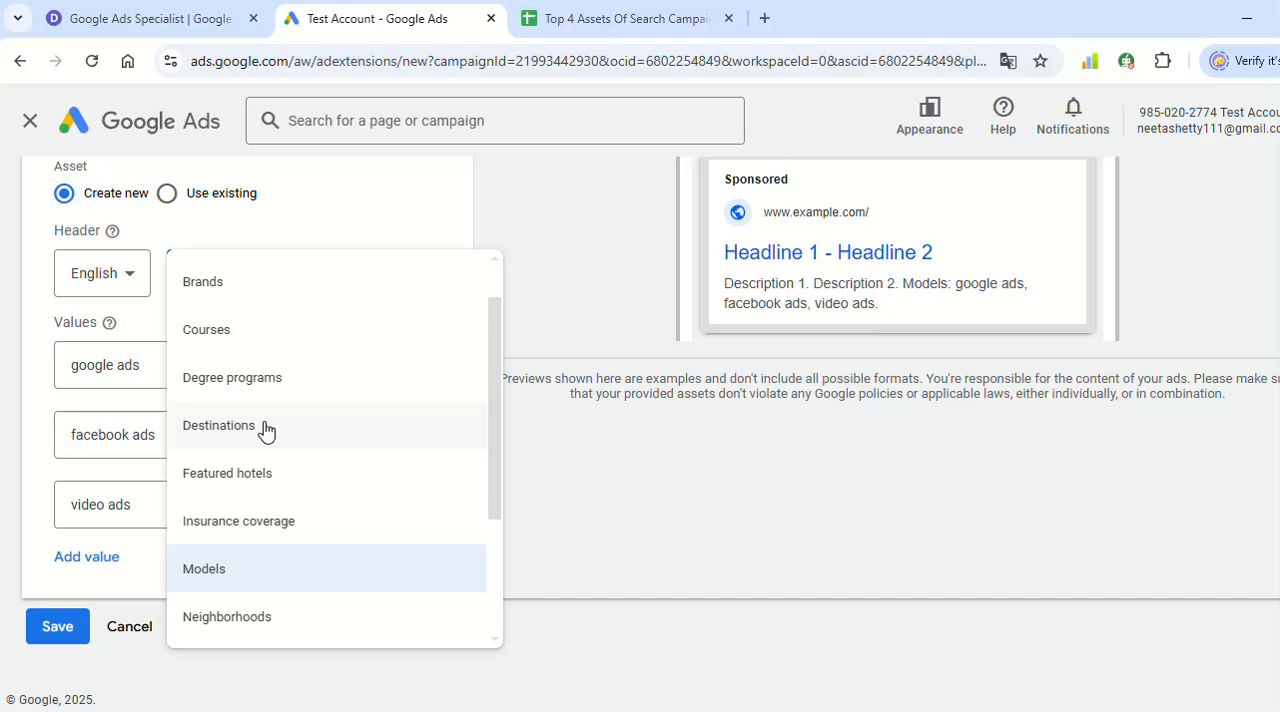
click(265, 430)
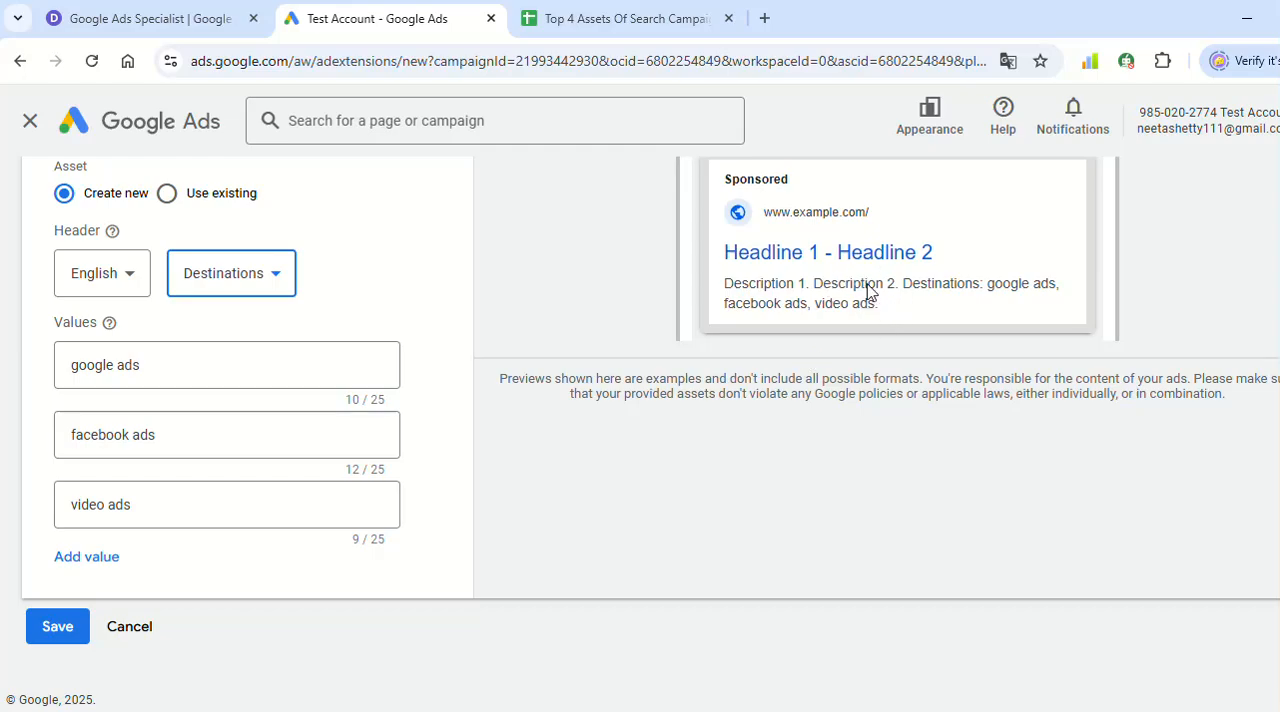
click(75, 634)
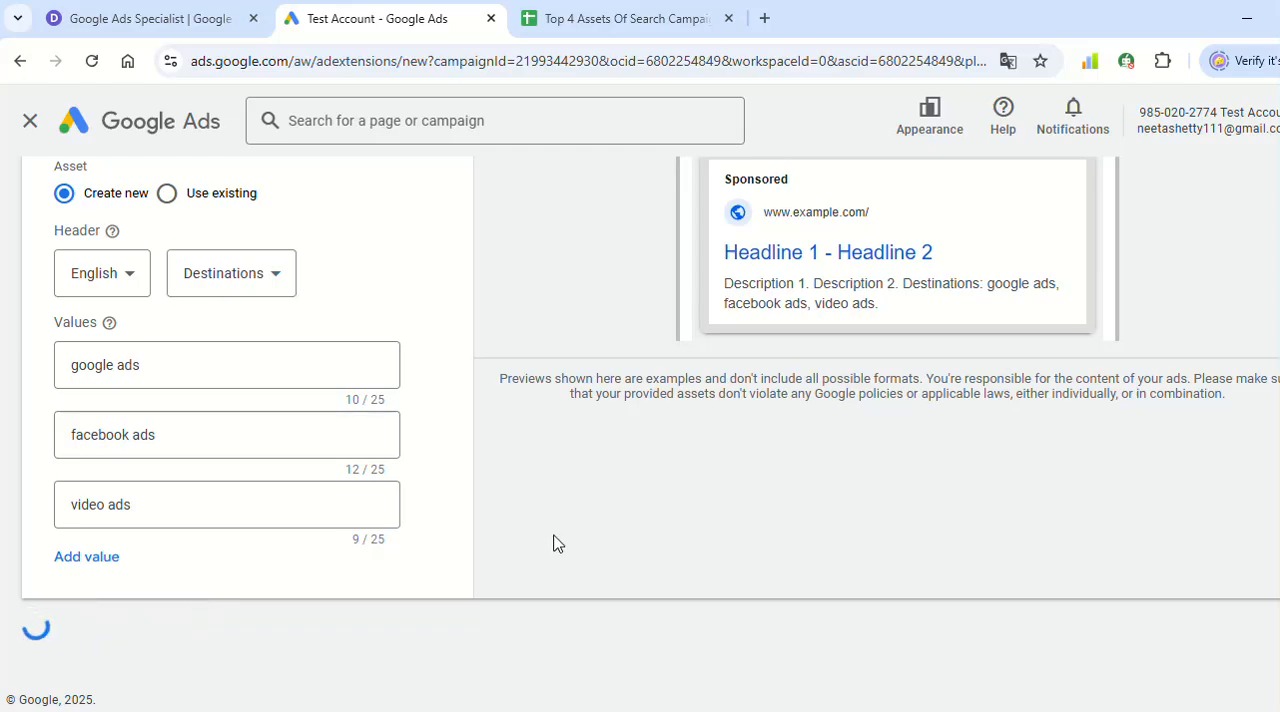